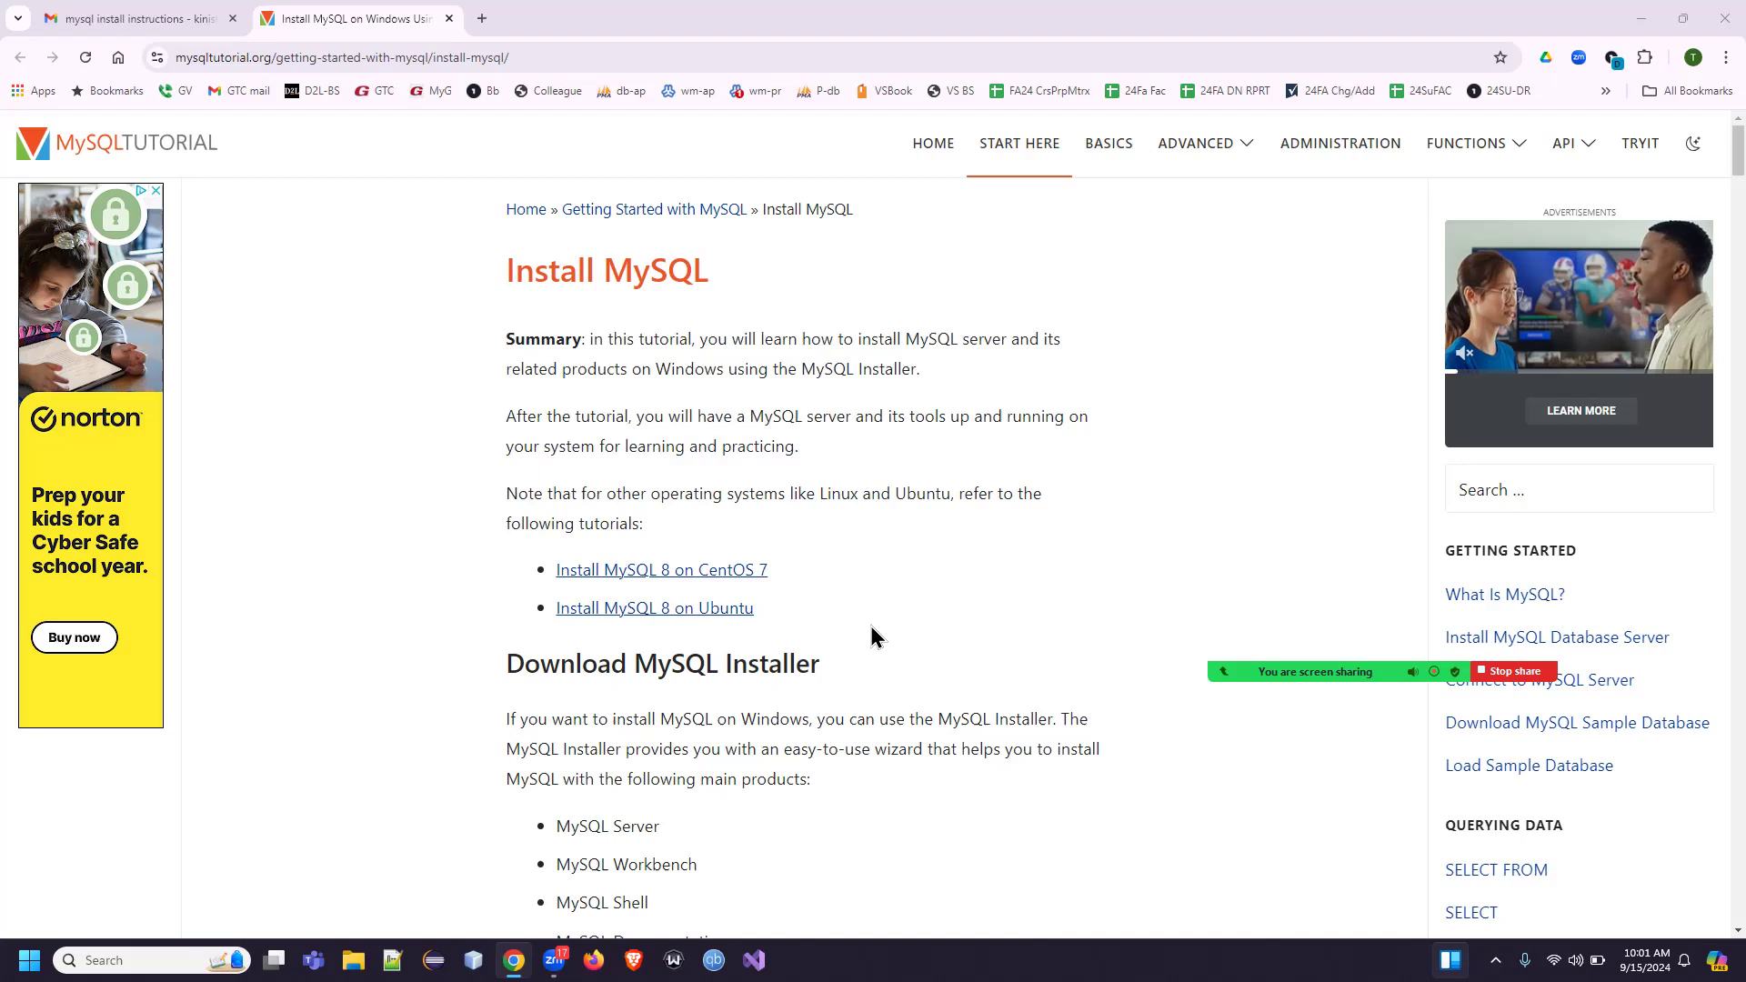
- Review the main products listed under Download MySQL Installer, from MySQL Server and Workbench to the Shell, documentation and connectors
{"action": "scroll", "coordinate": [871, 635], "scroll_direction": "down", "scroll_amount": 3}
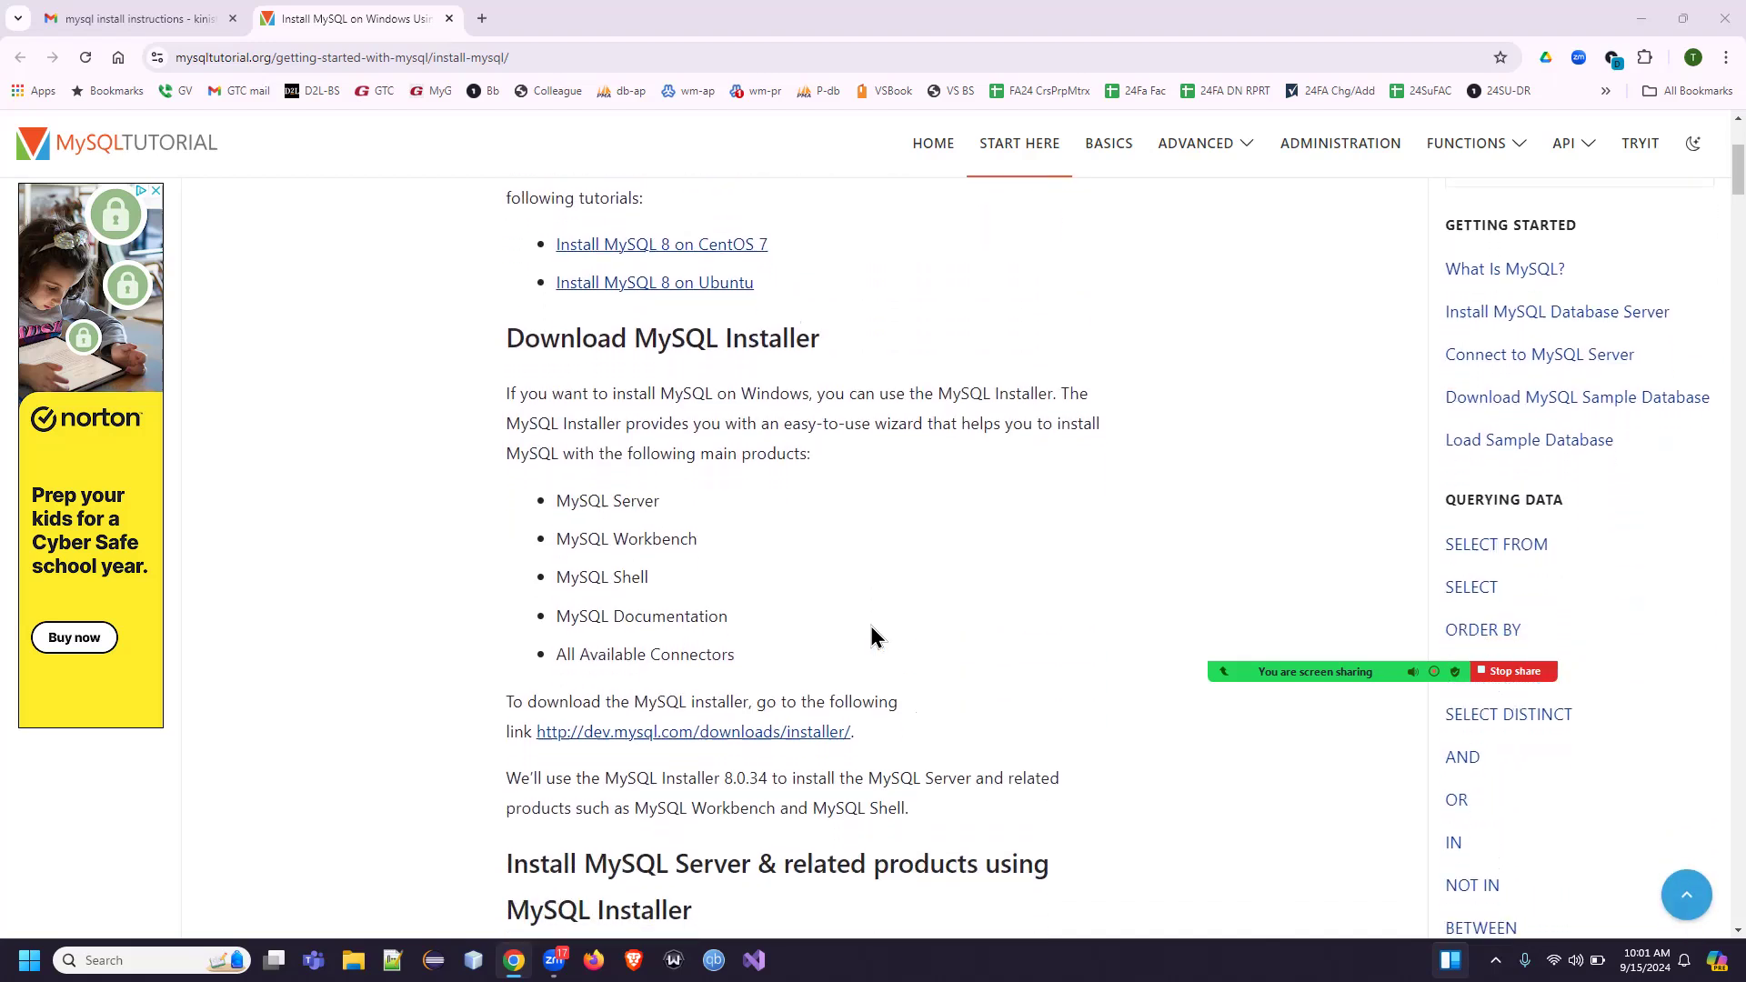
{"action": "scroll", "coordinate": [871, 635], "scroll_direction": "down", "scroll_amount": 1}
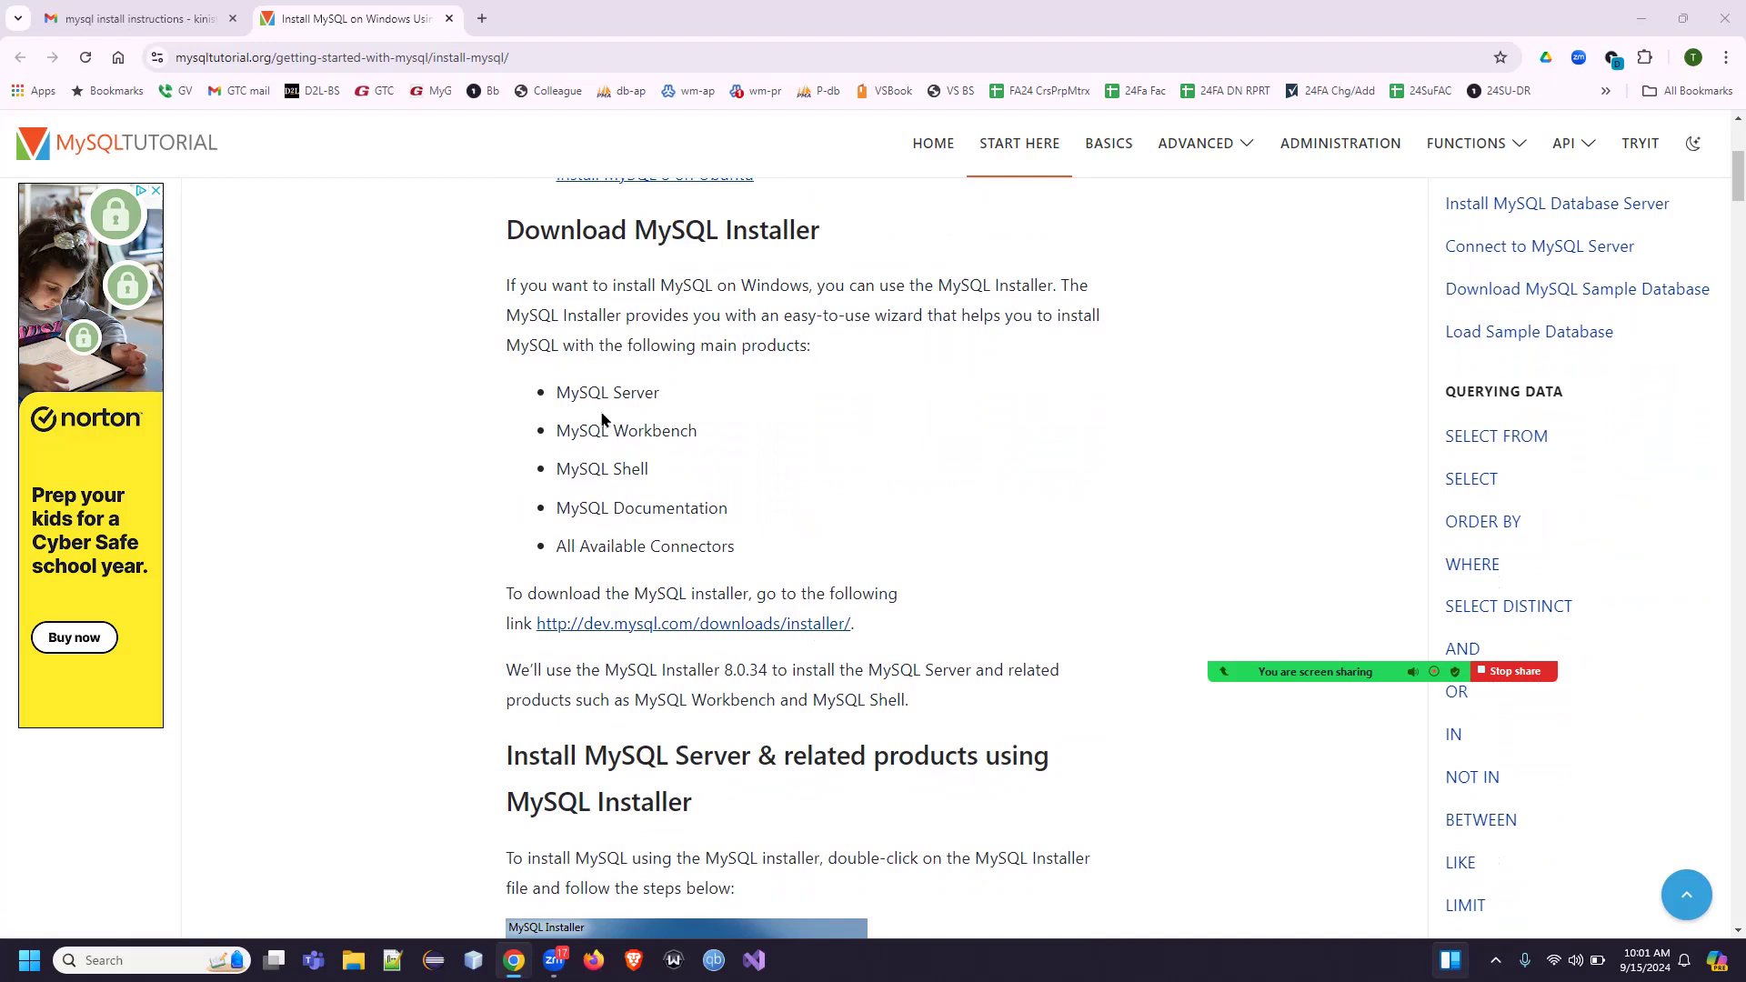
{"action": "left_click_drag", "start_coordinate": [713, 437], "coordinate": [548, 400]}
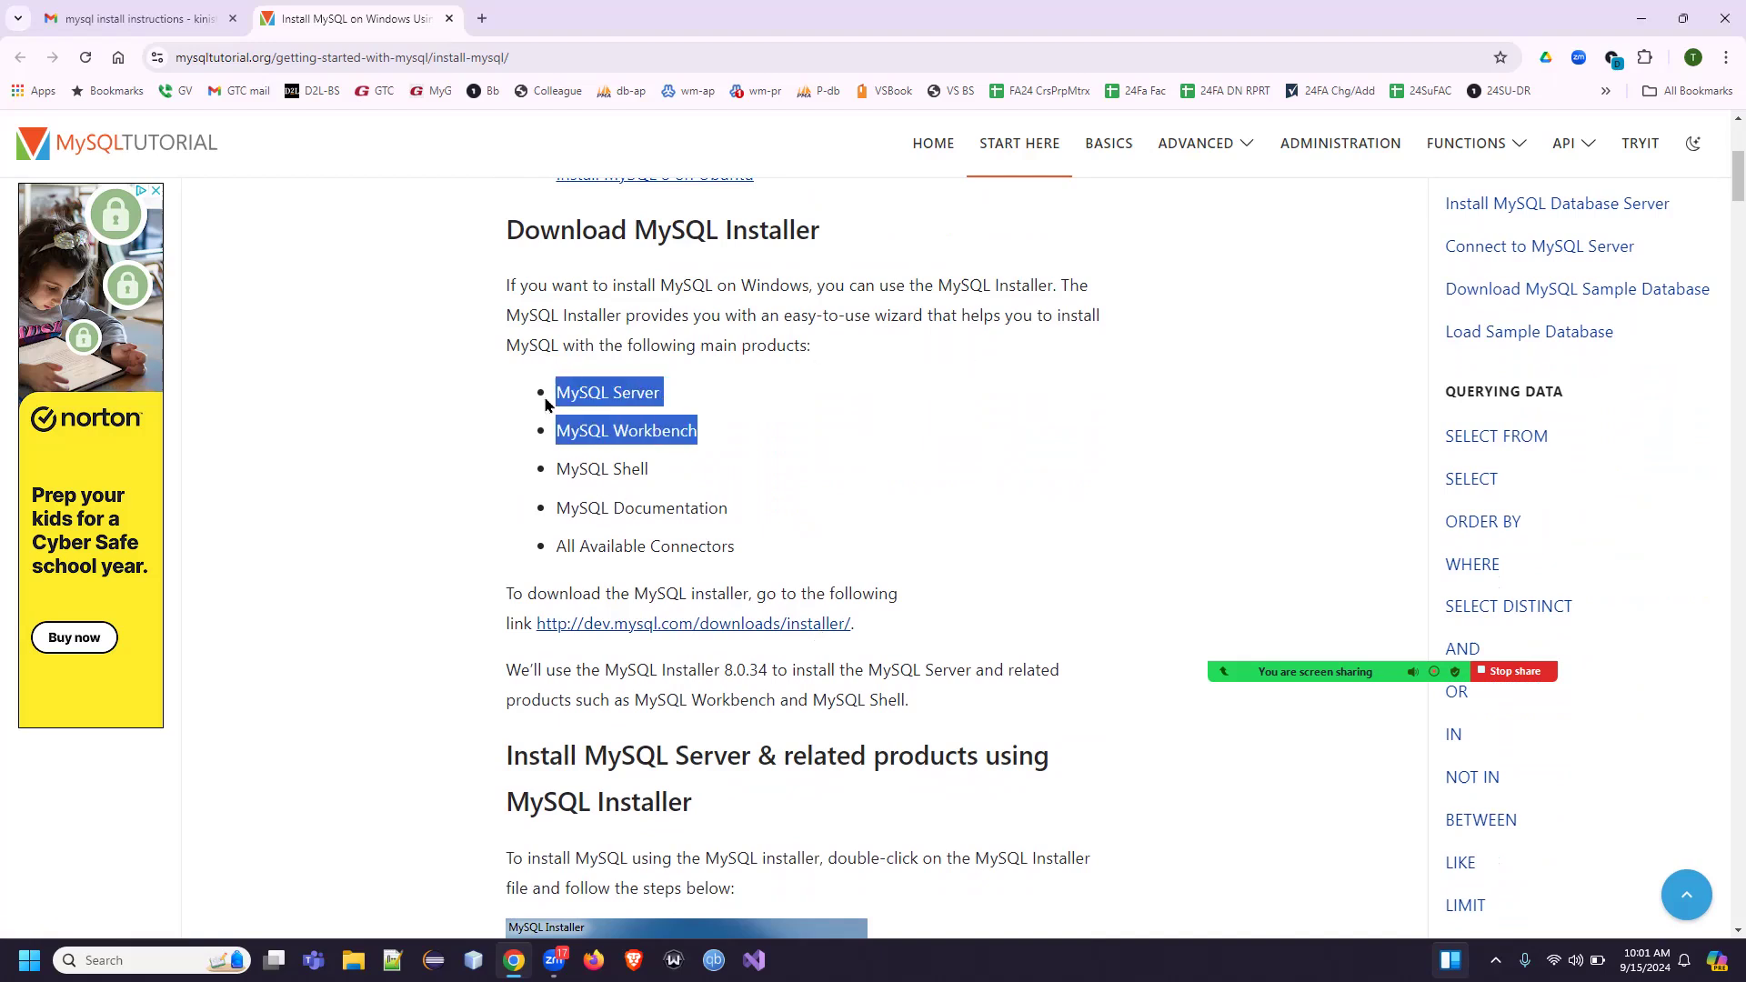
{"action": "left_click", "coordinate": [810, 490]}
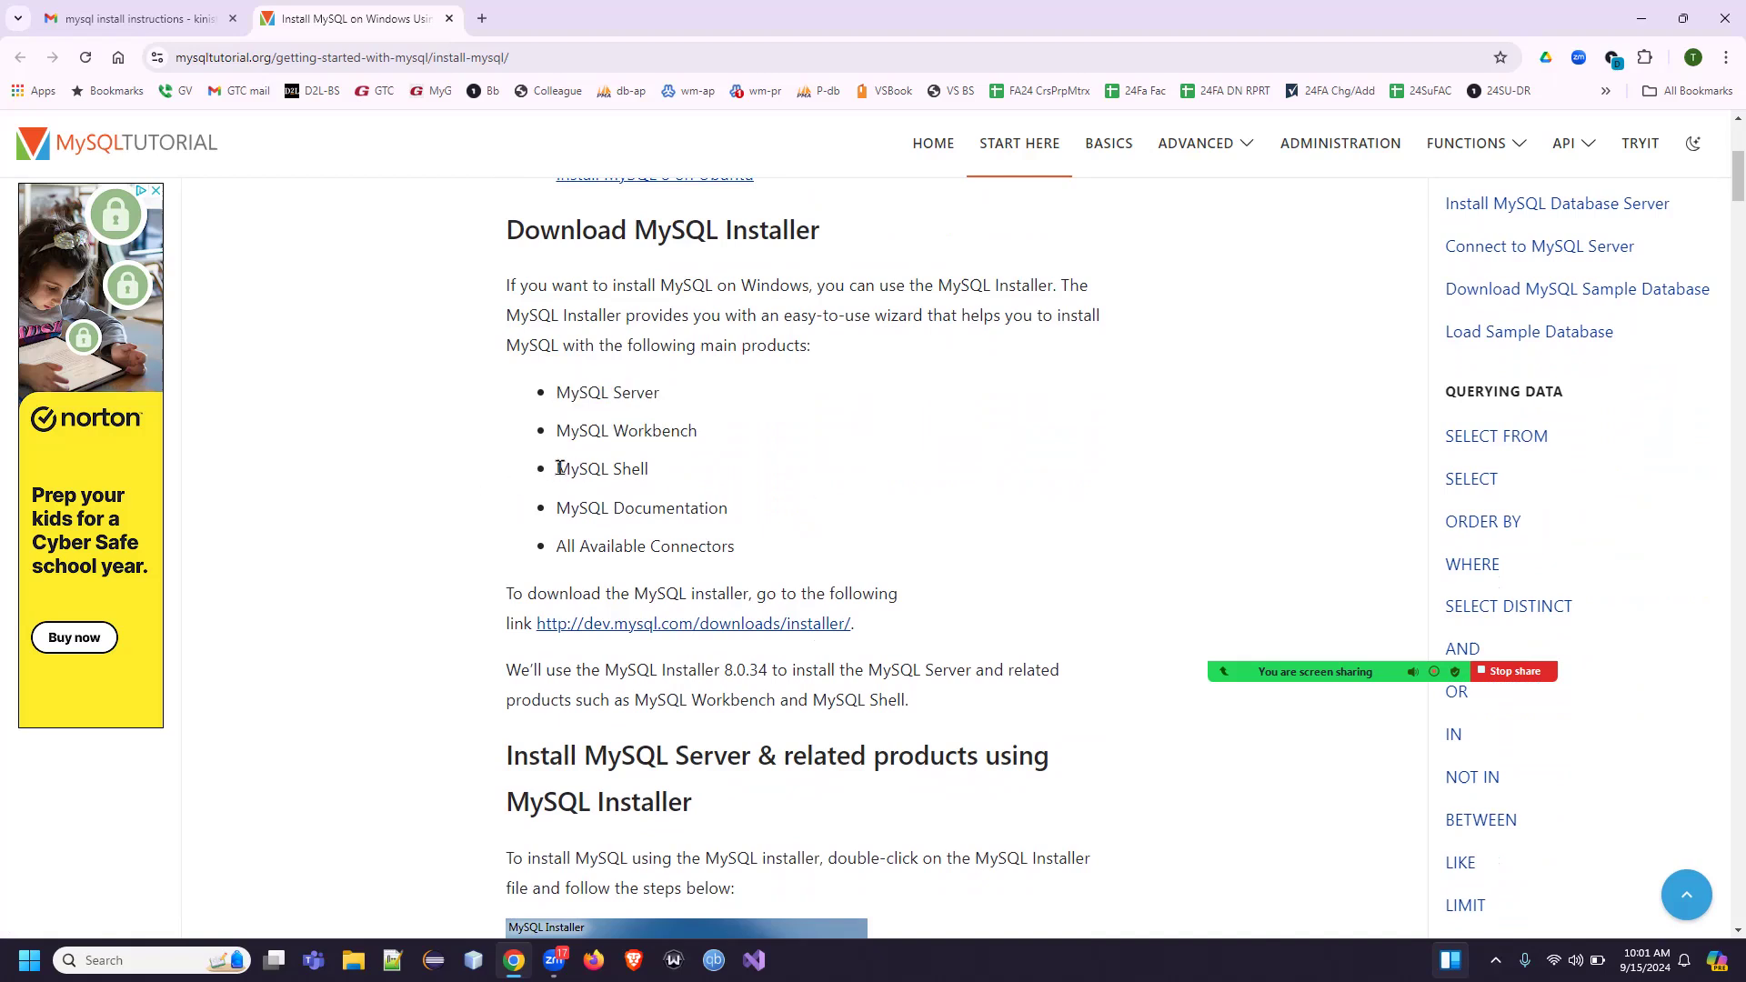
{"action": "left_click", "coordinate": [788, 567], "text": "shift"}
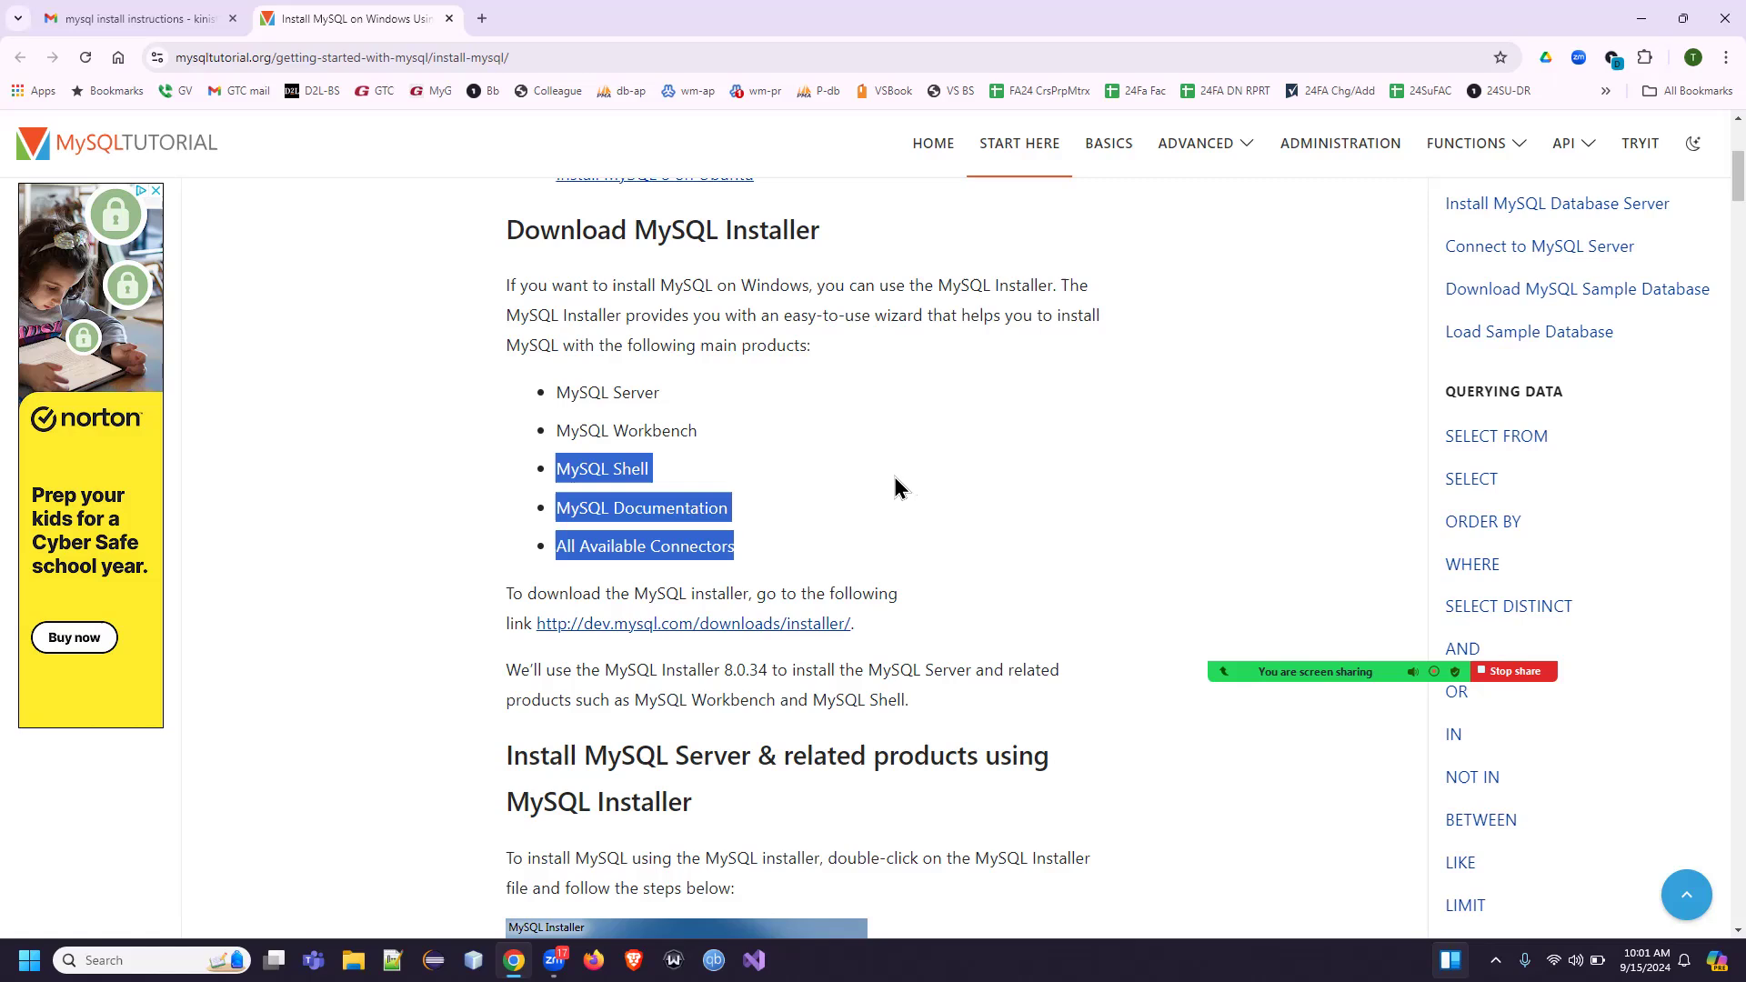
{"action": "left_click", "coordinate": [743, 486]}
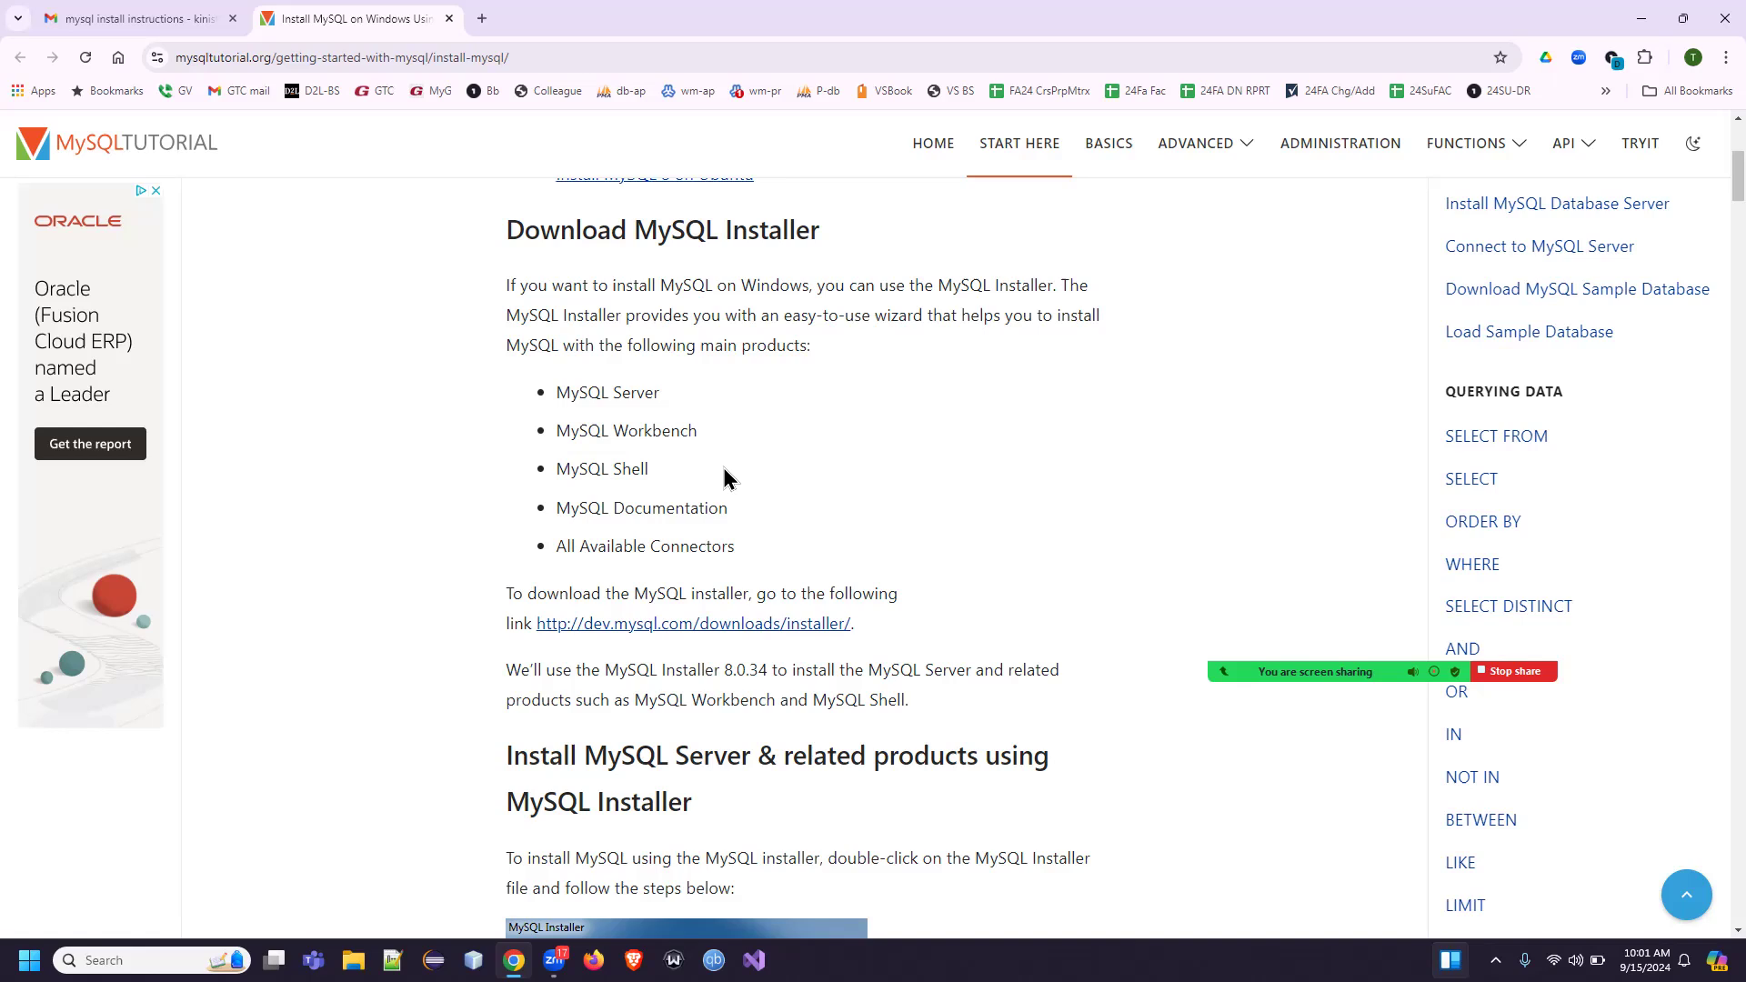
{"action": "left_click_drag", "start_coordinate": [644, 468], "coordinate": [512, 480]}
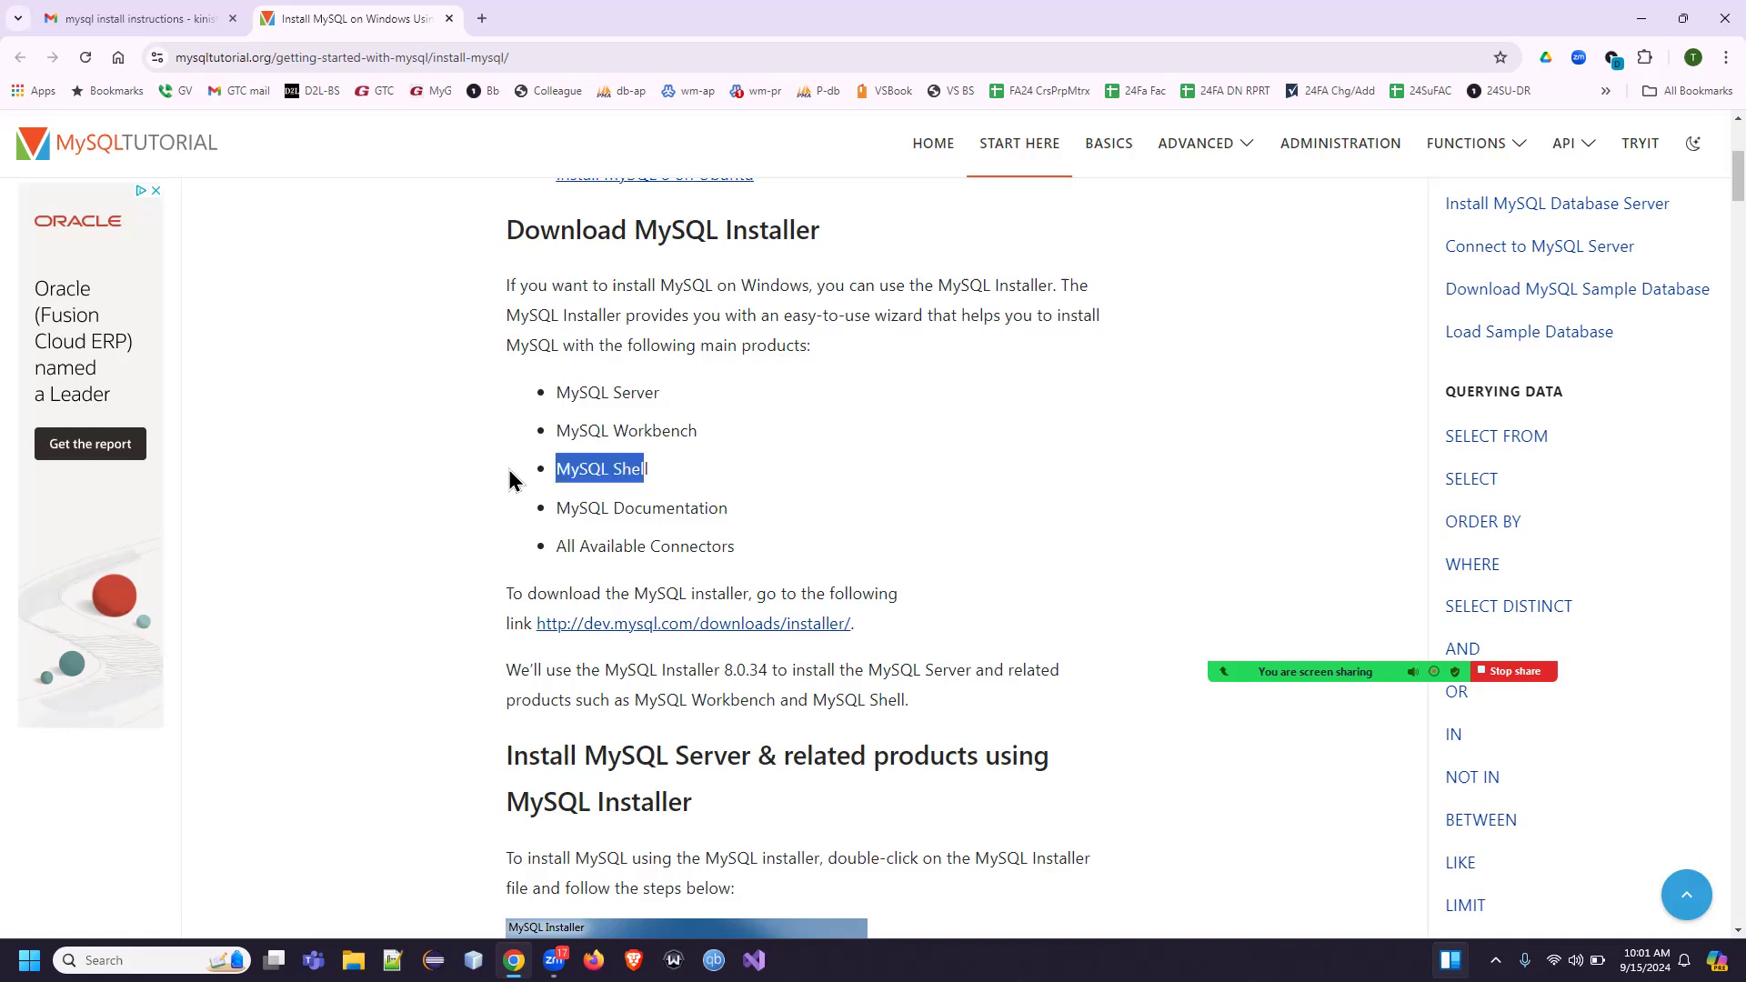
{"action": "left_click", "coordinate": [755, 468]}
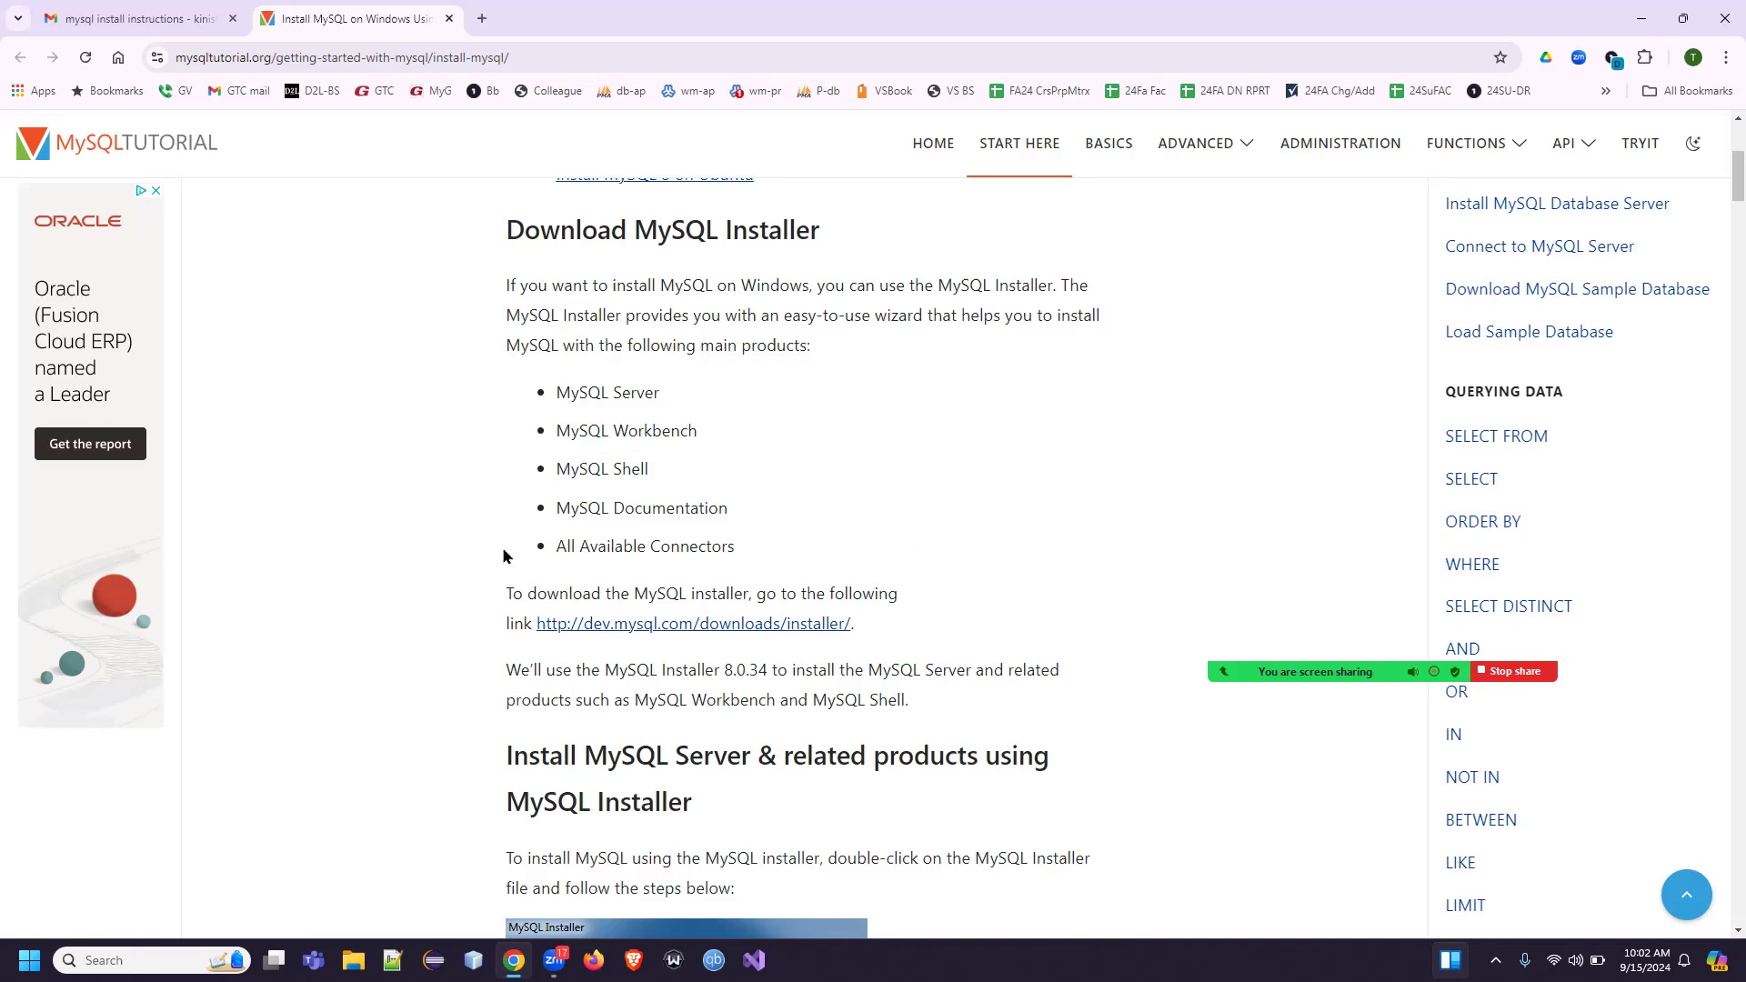
- Open the MySQL Installer download page from the tutorial's link and choose the 303.6M Windows MSI, mysql-installer-community-8.0.39.0.msi
{"action": "left_click", "coordinate": [687, 628]}
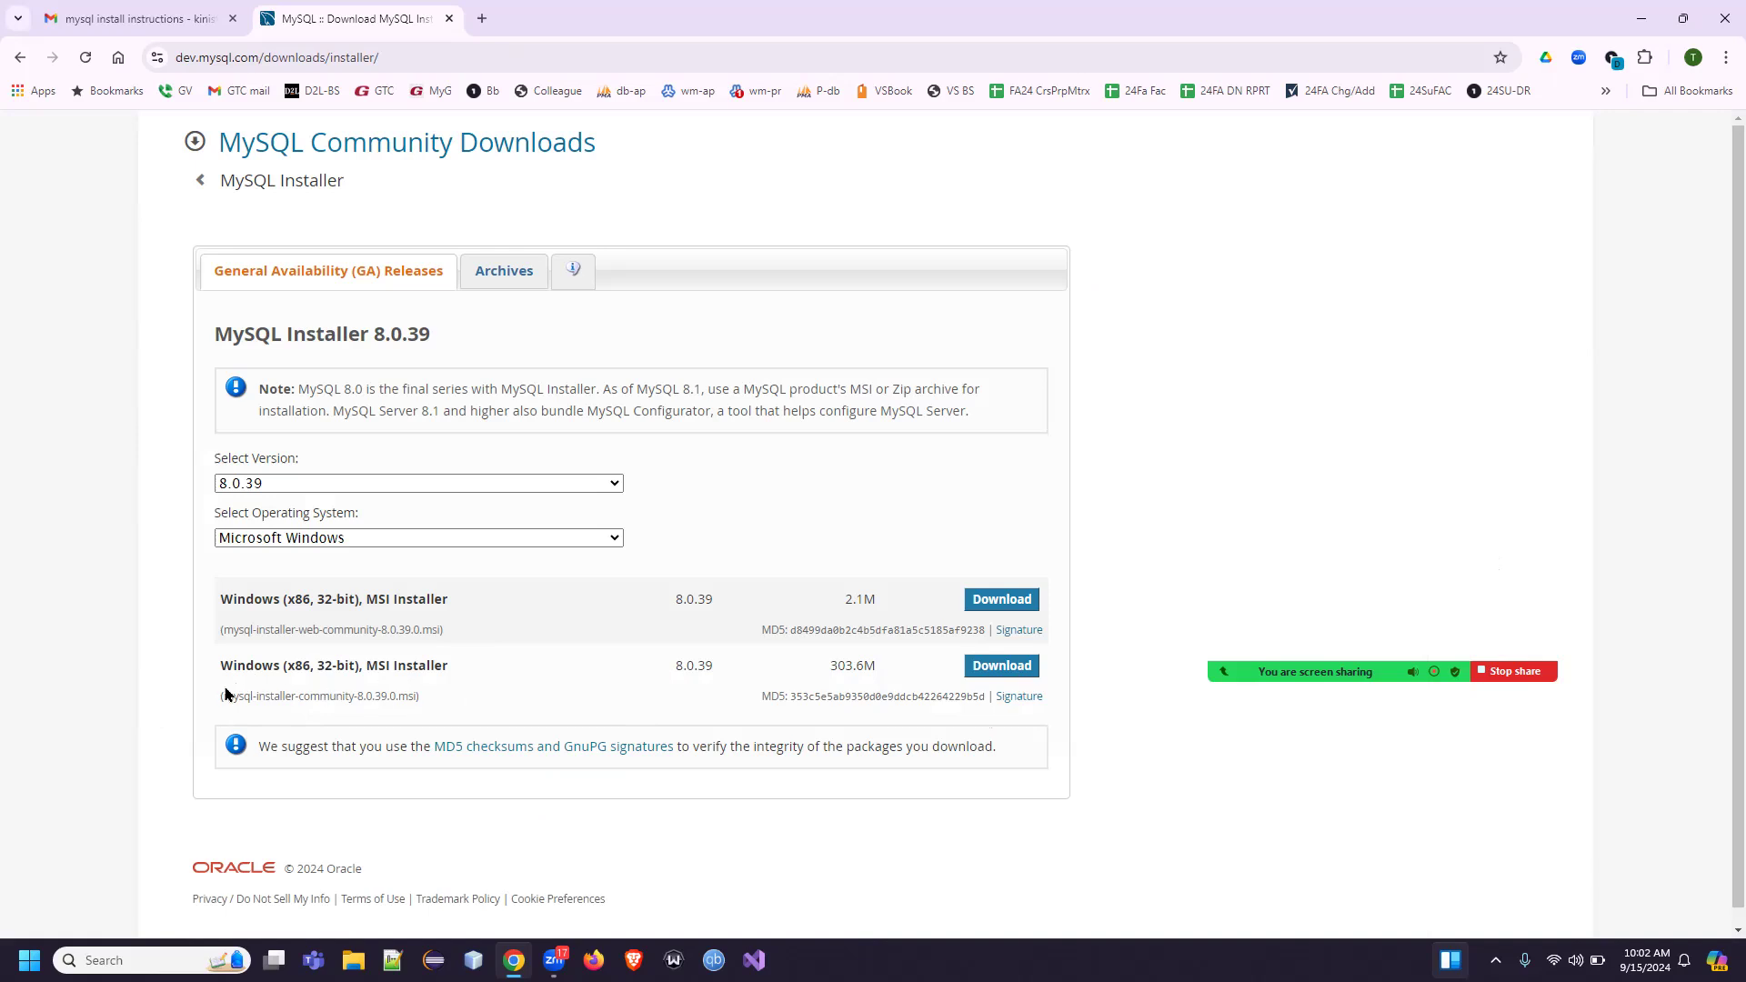
{"action": "left_click_drag", "start_coordinate": [223, 629], "coordinate": [382, 644]}
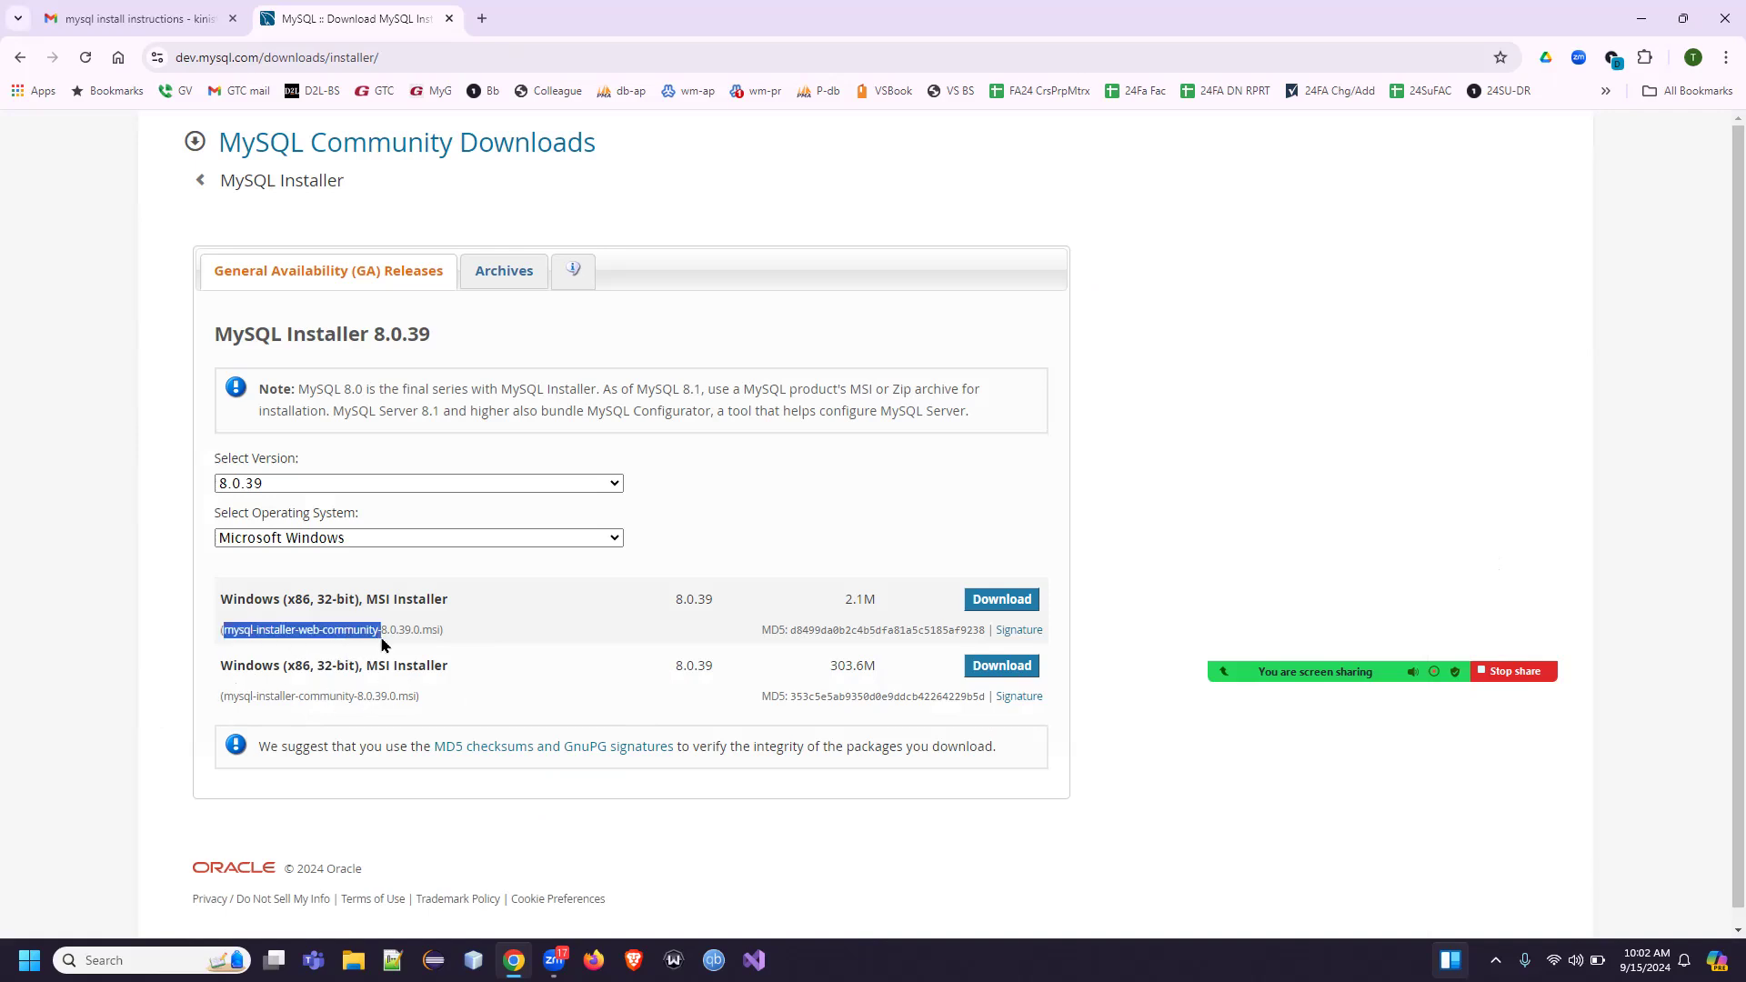
{"action": "left_click", "coordinate": [400, 696]}
{"action": "left_click_drag", "start_coordinate": [223, 696], "coordinate": [230, 697]}
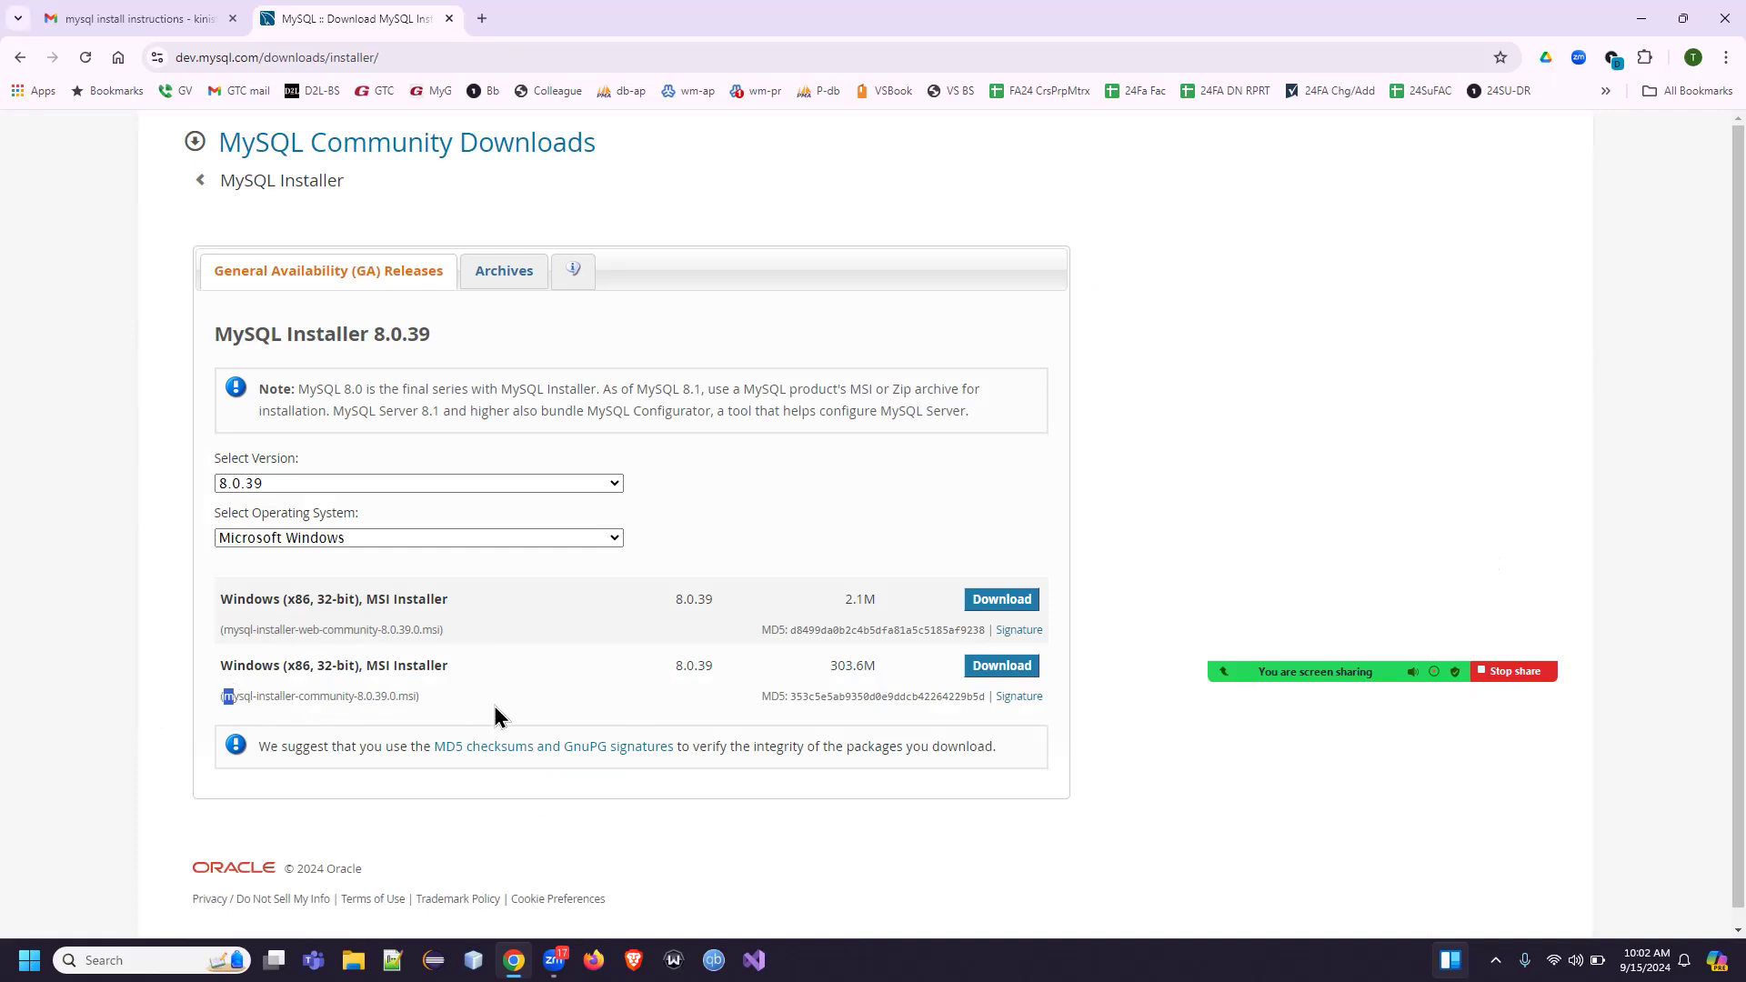
{"action": "left_click_drag", "start_coordinate": [496, 708], "coordinate": [510, 689]}
{"action": "left_click", "coordinate": [1028, 679]}
{"action": "left_click", "coordinate": [1004, 669]}
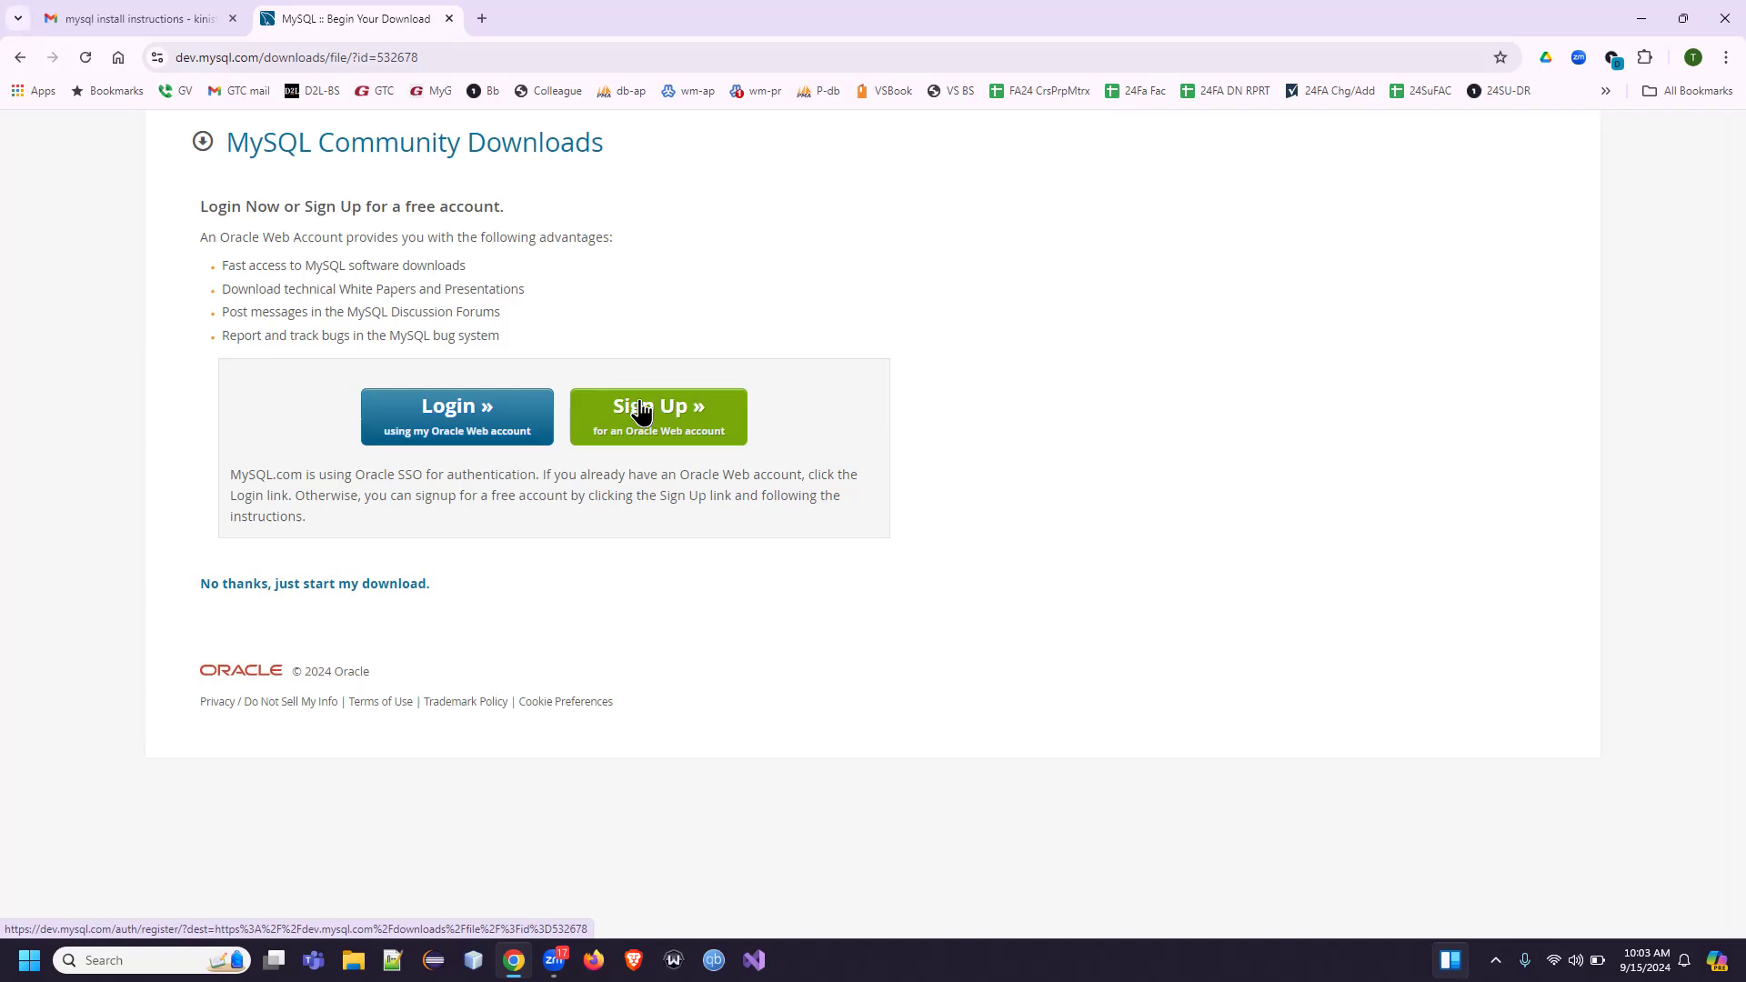
- Log in with the existing Oracle Web account using the prefilled username and account password
{"action": "left_click", "coordinate": [433, 443]}
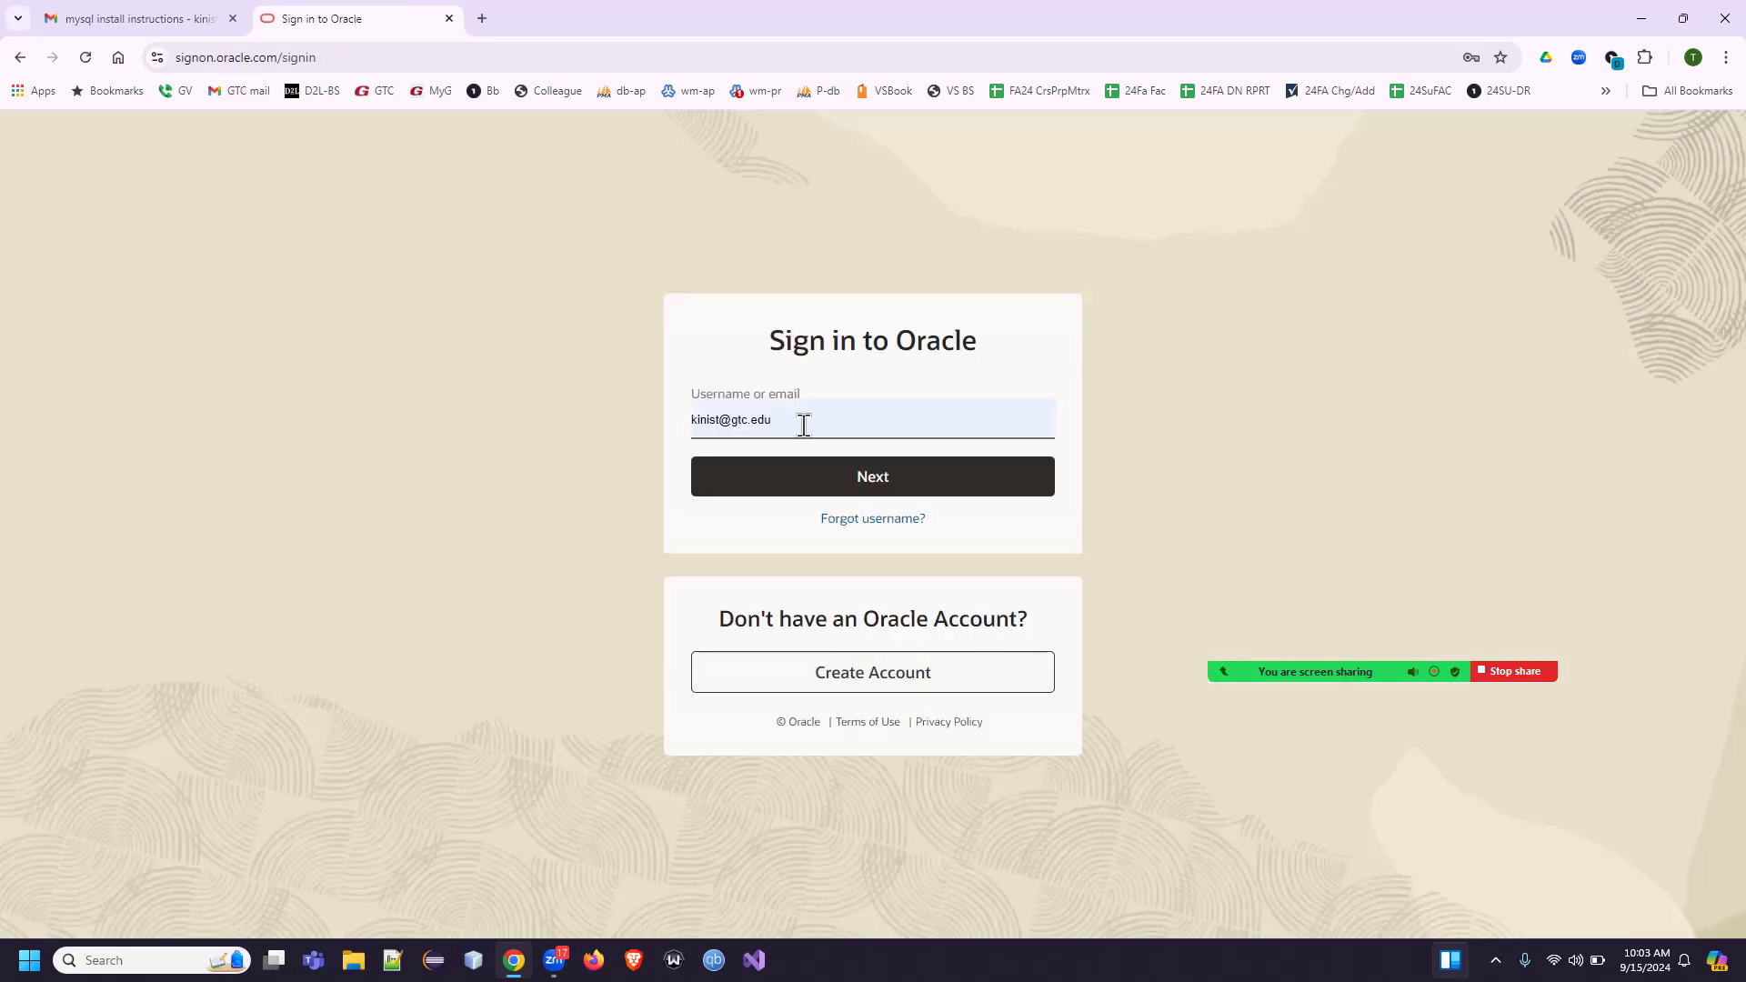
{"action": "left_click", "coordinate": [870, 478]}
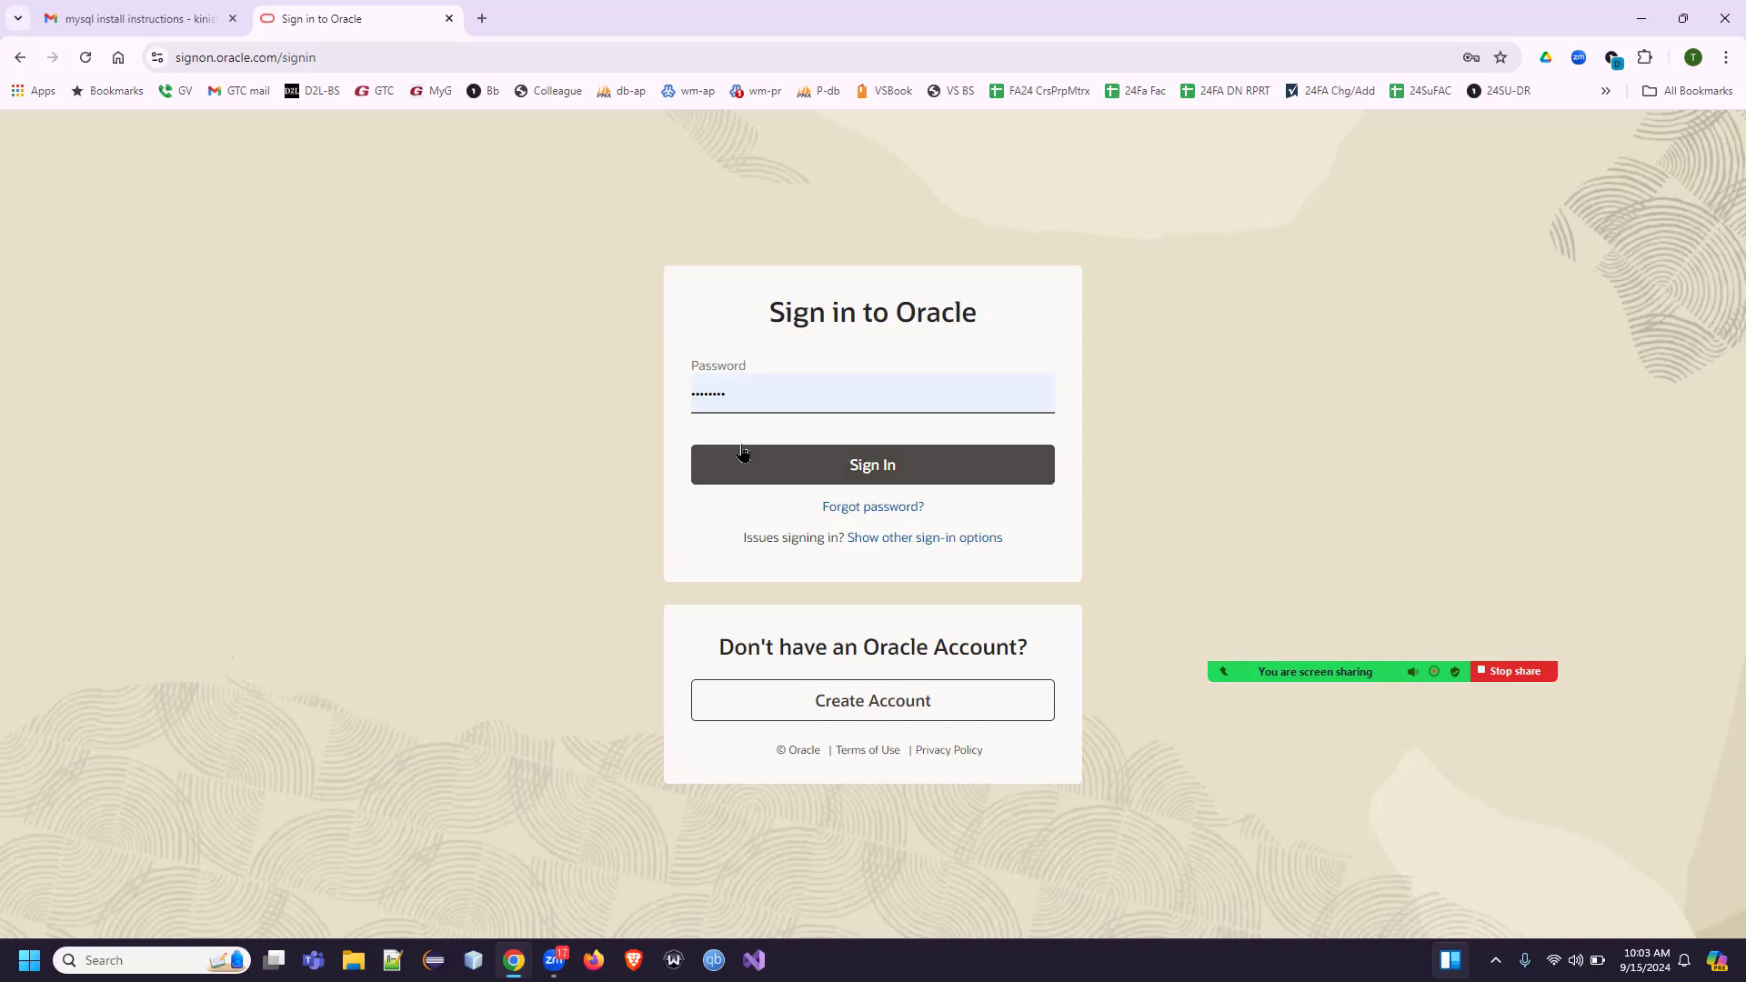
{"action": "left_click", "coordinate": [871, 467]}
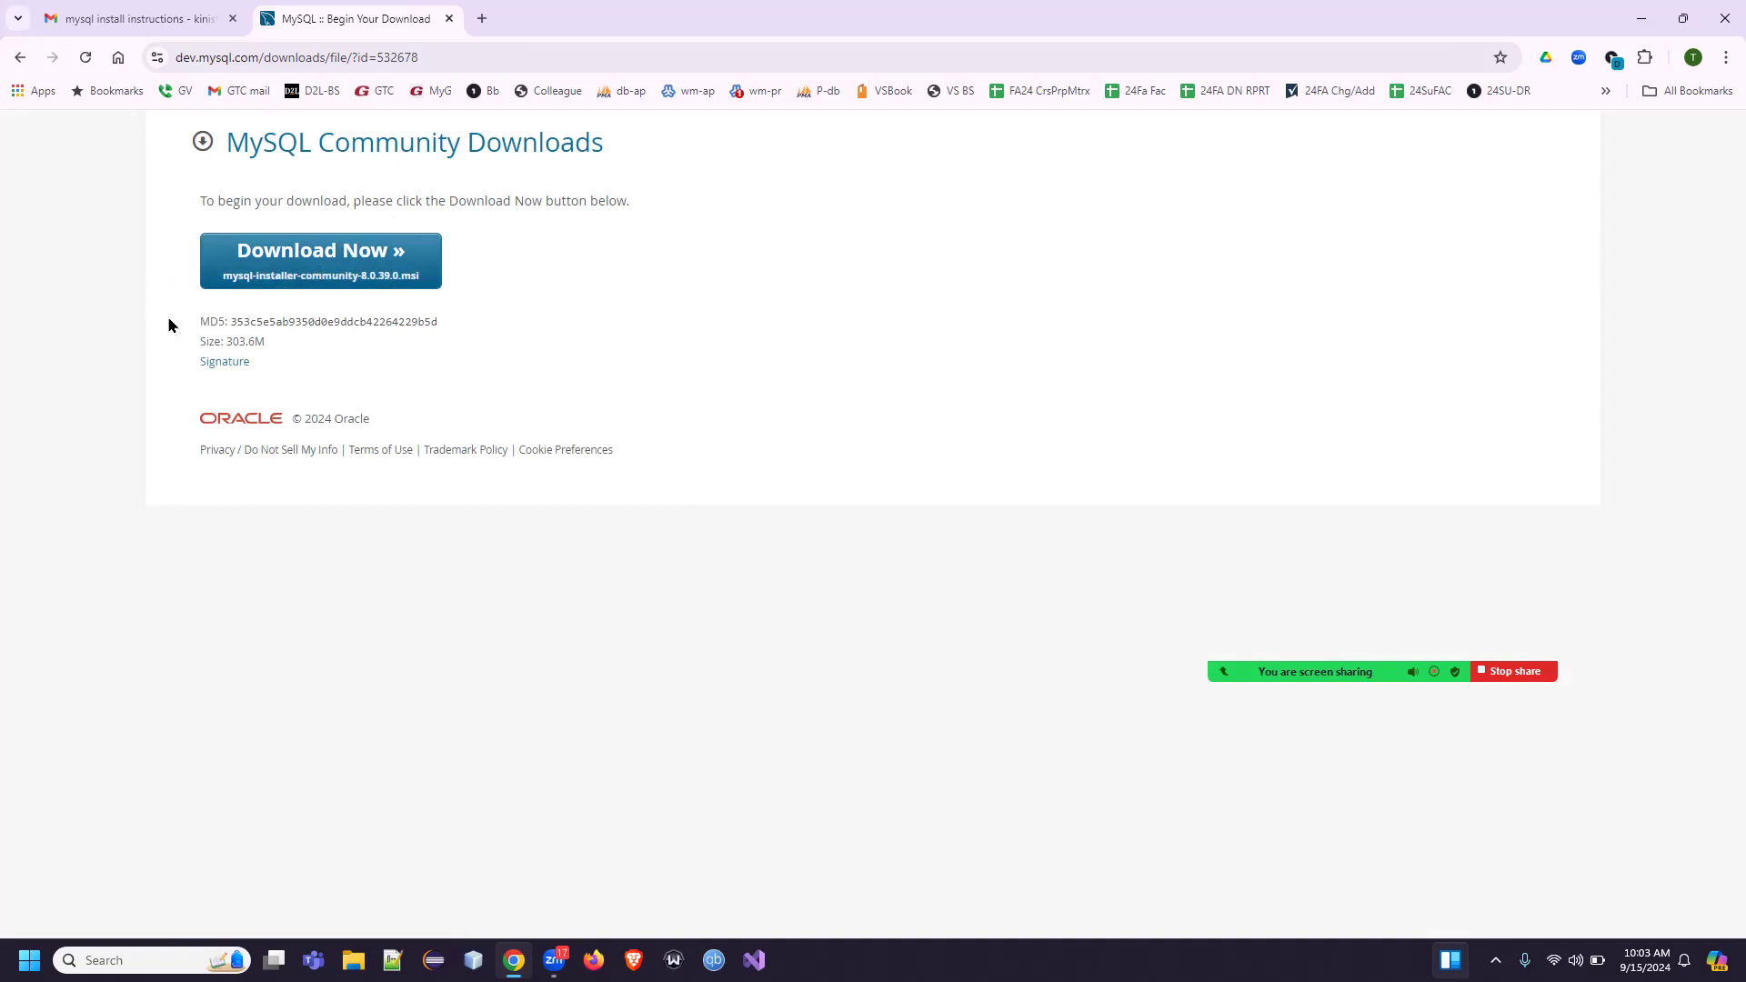
- Download mysql-installer-community-8.0.39.0.msi and launch the downloaded installer
{"action": "mouse_move", "coordinate": [193, 320]}
{"action": "left_mouse_down"}
{"action": "mouse_move", "coordinate": [297, 362]}
{"action": "mouse_move", "coordinate": [364, 355]}
{"action": "left_mouse_up"}
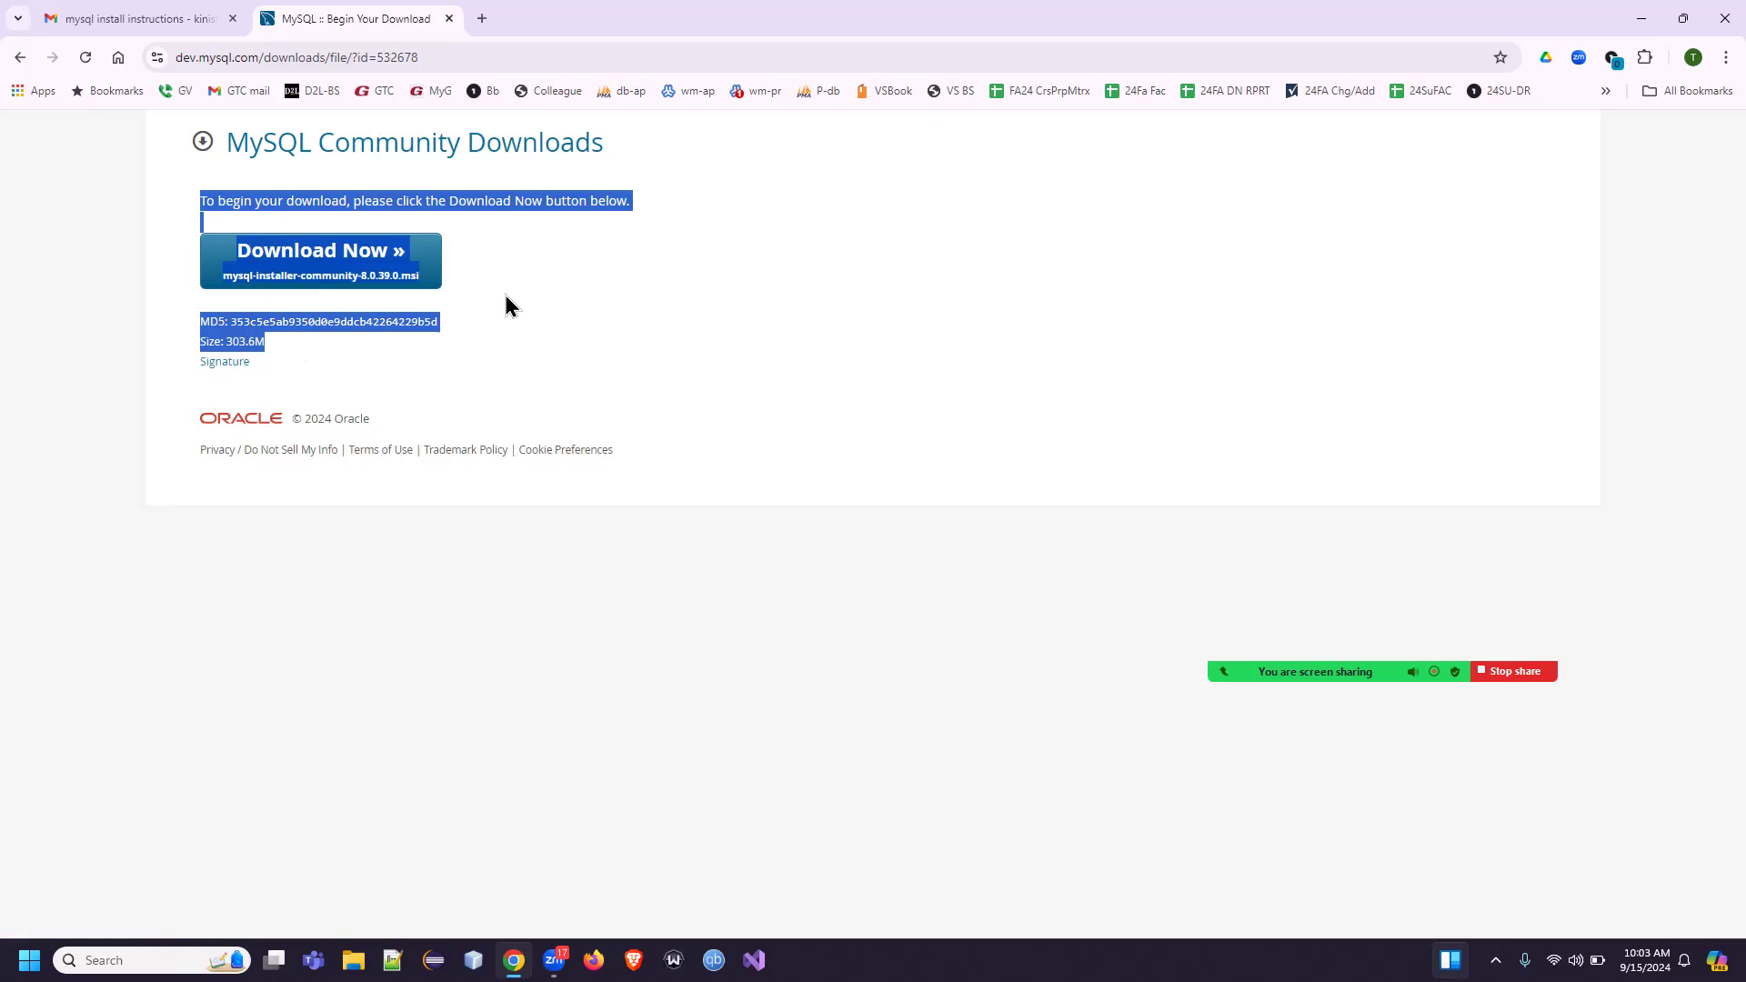
{"action": "left_click", "coordinate": [561, 598]}
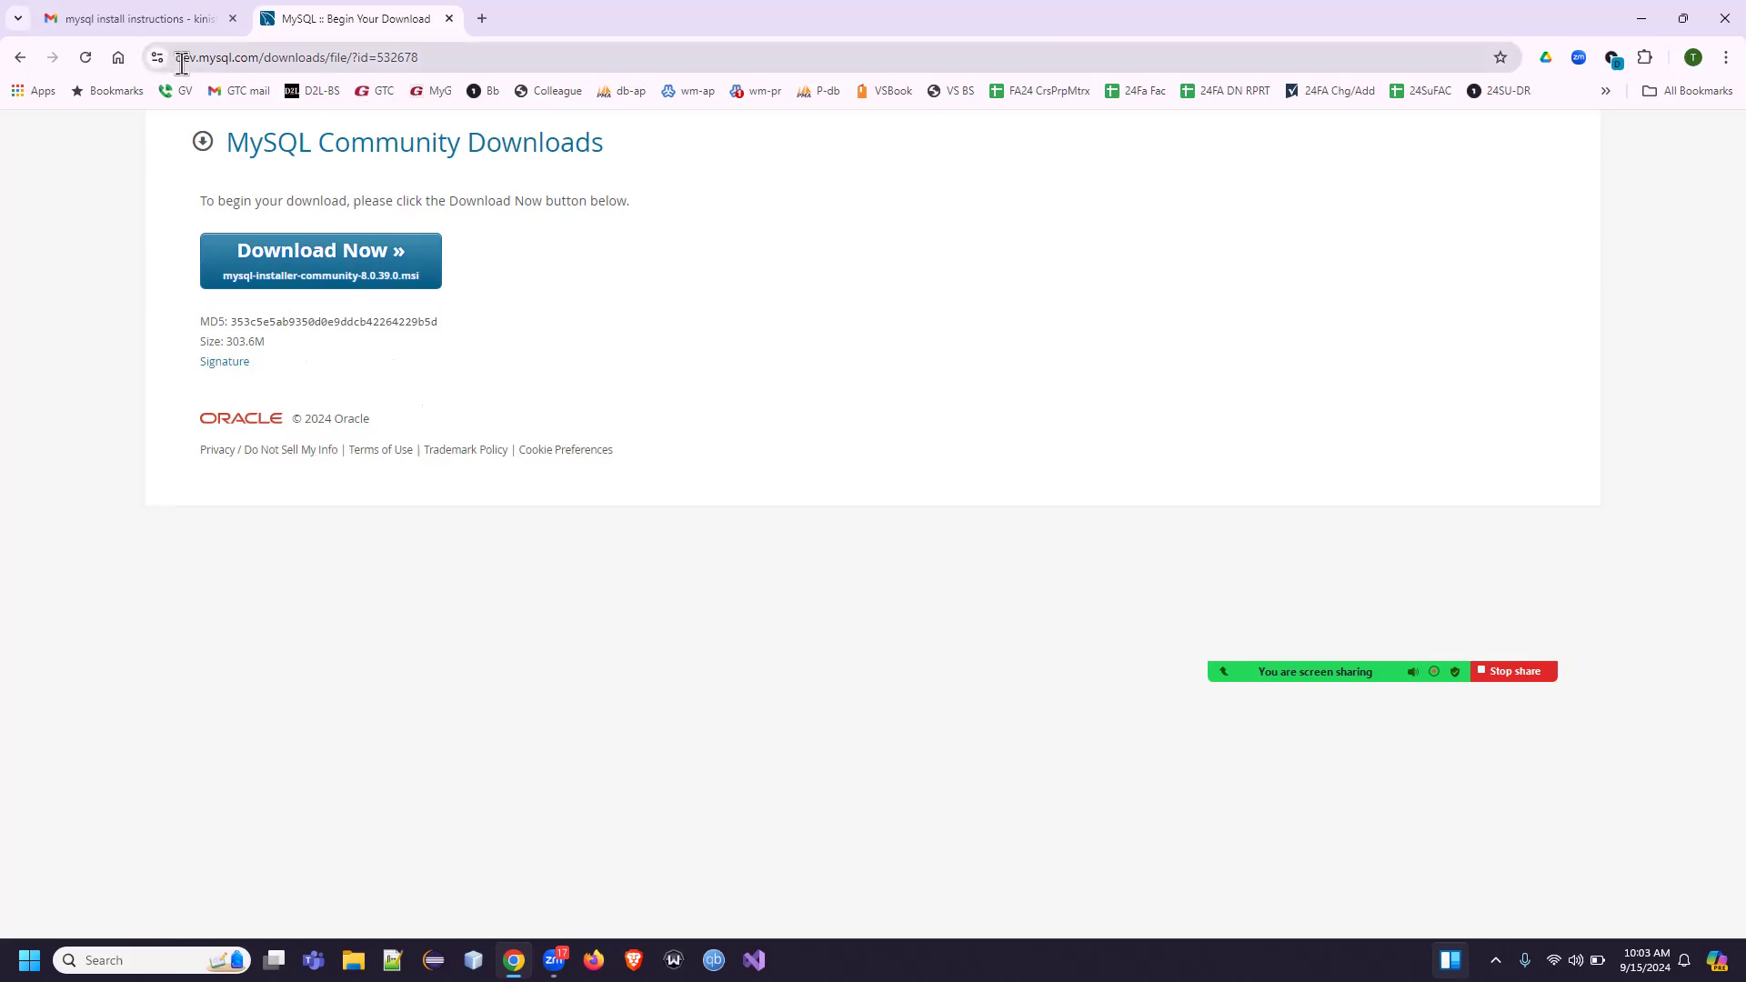
{"action": "left_click_drag", "start_coordinate": [173, 61], "coordinate": [261, 66]}
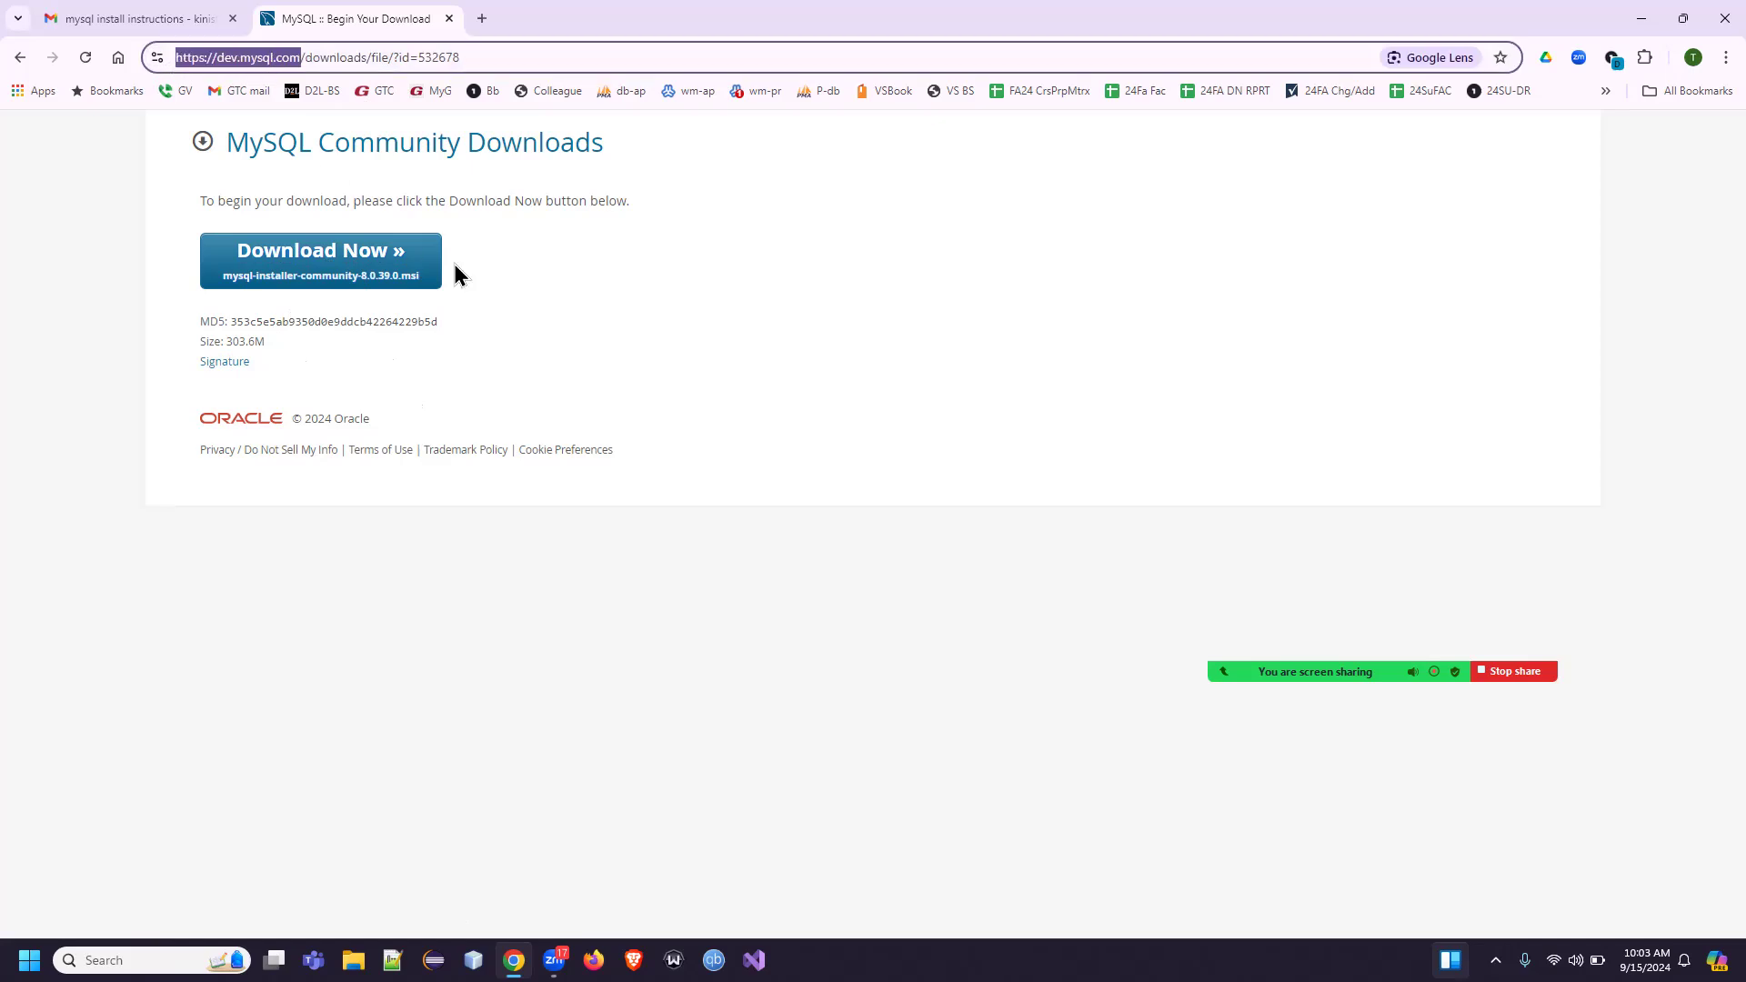
{"action": "left_click", "coordinate": [796, 564]}
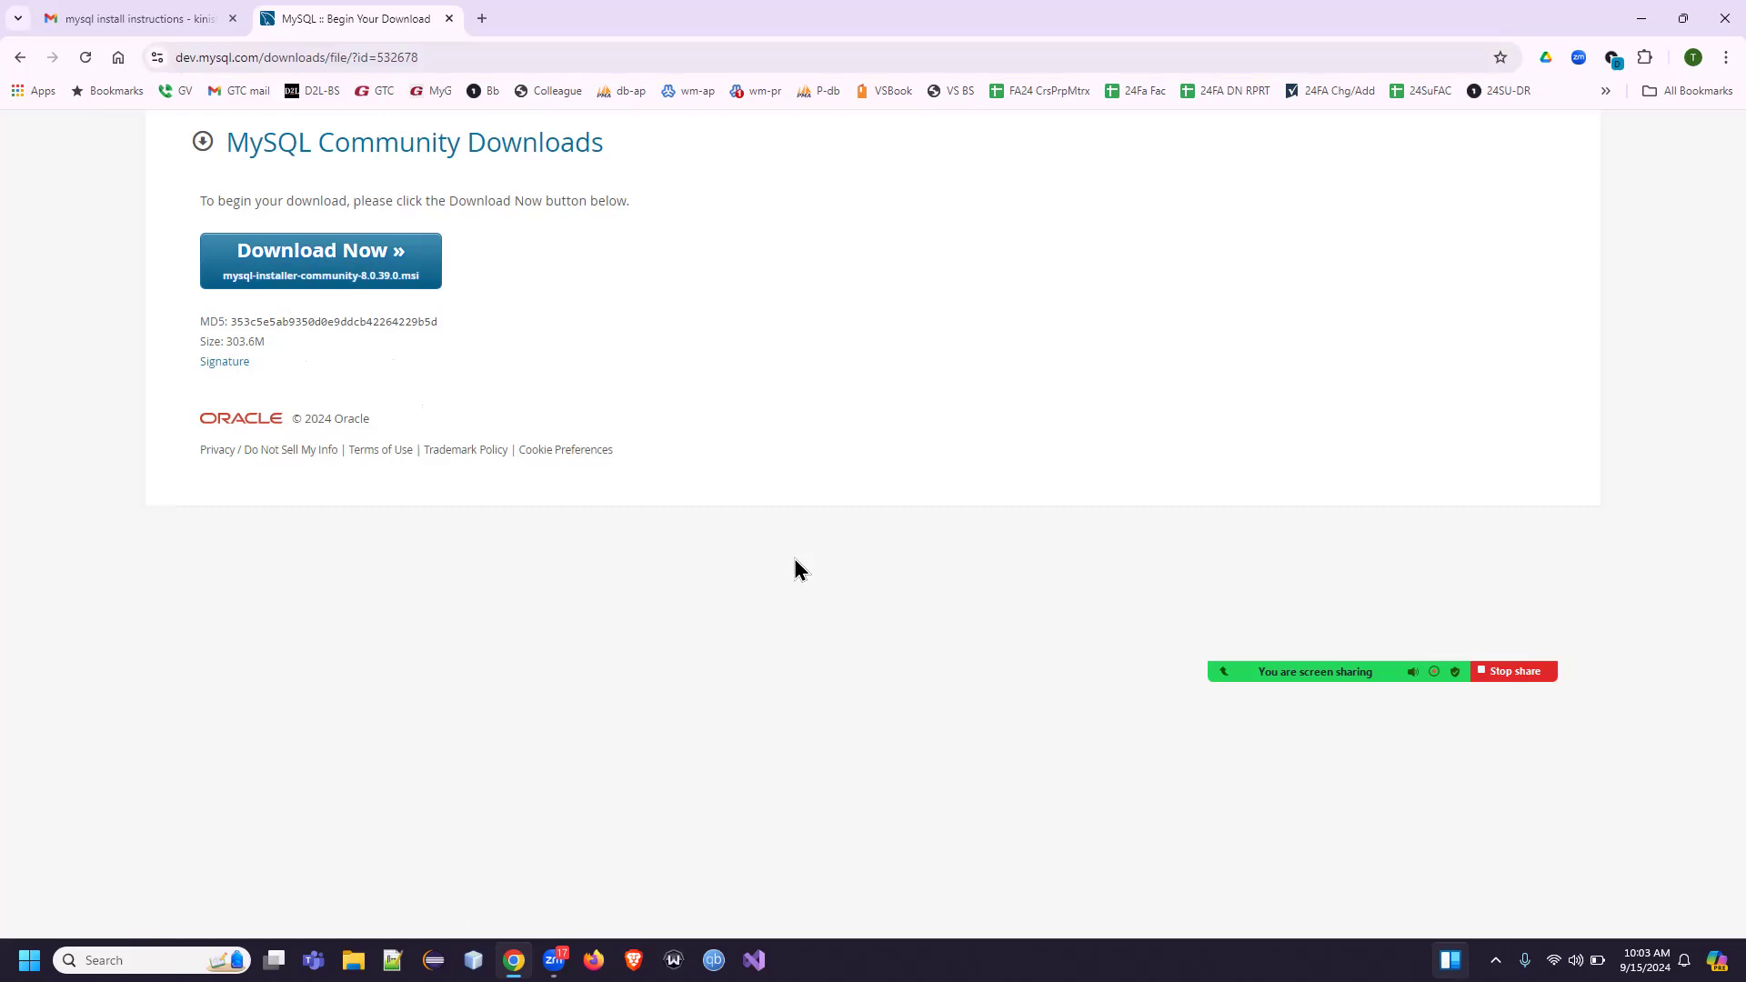
{"action": "left_click", "coordinate": [379, 265]}
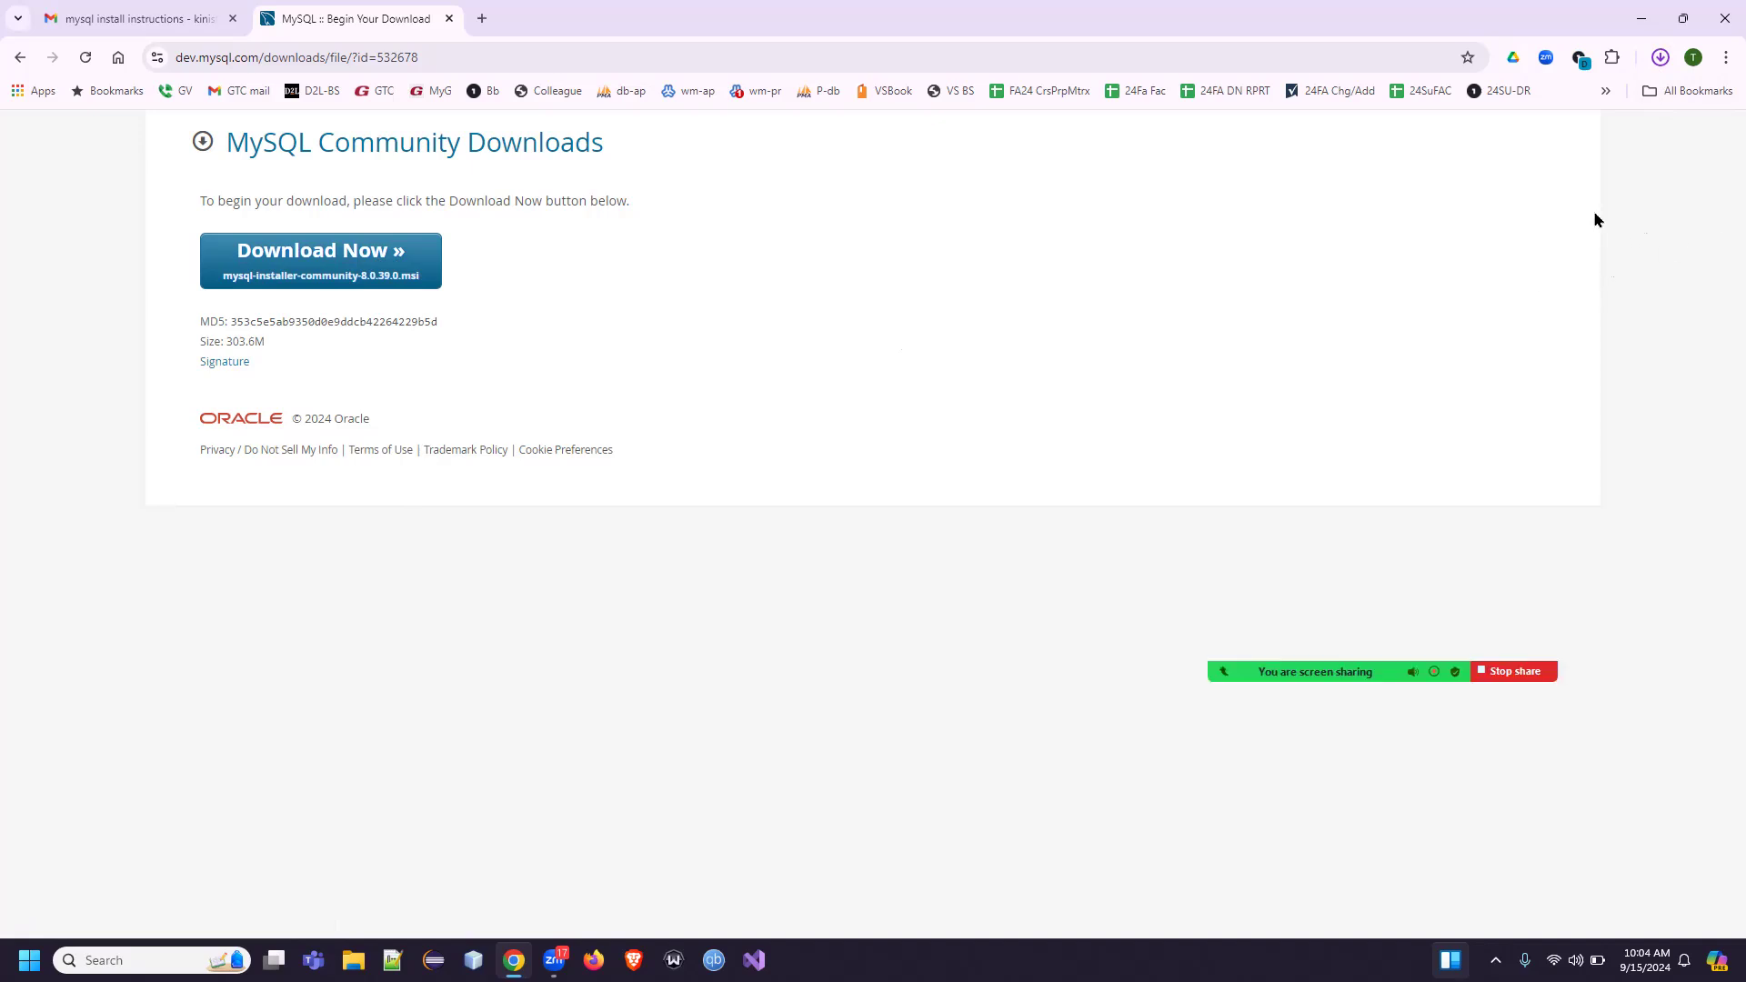
{"action": "left_click", "coordinate": [1661, 58]}
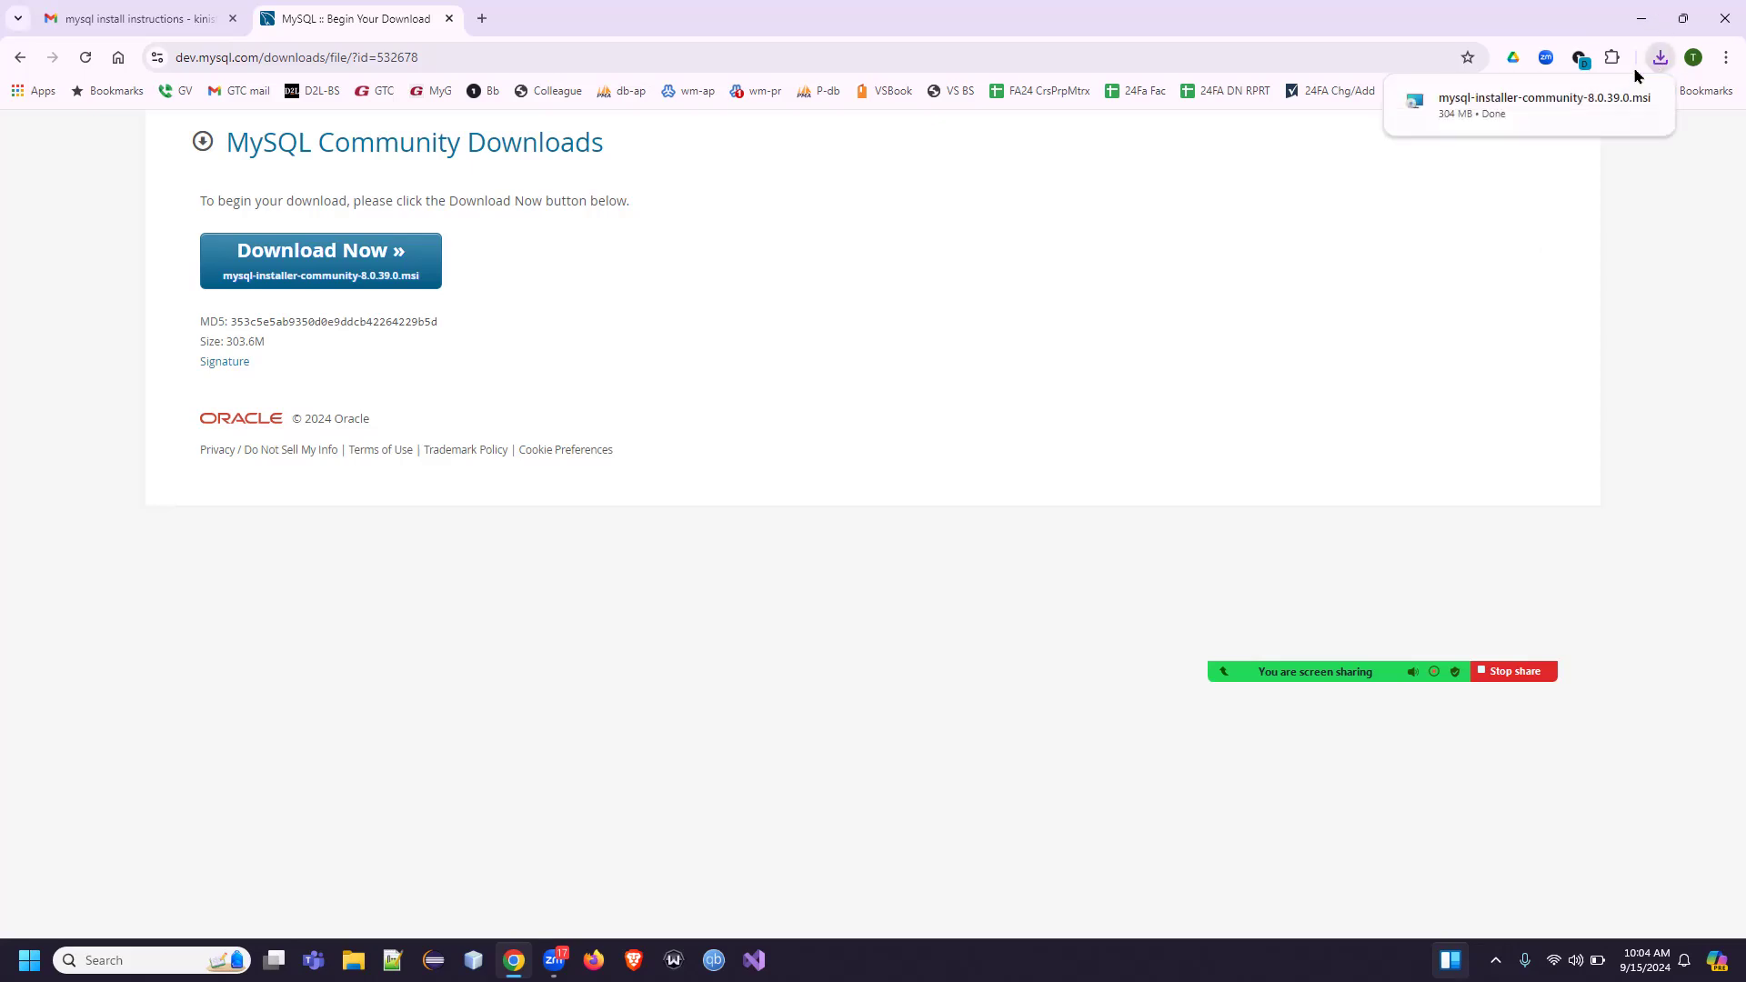
{"action": "left_click", "coordinate": [1532, 112]}
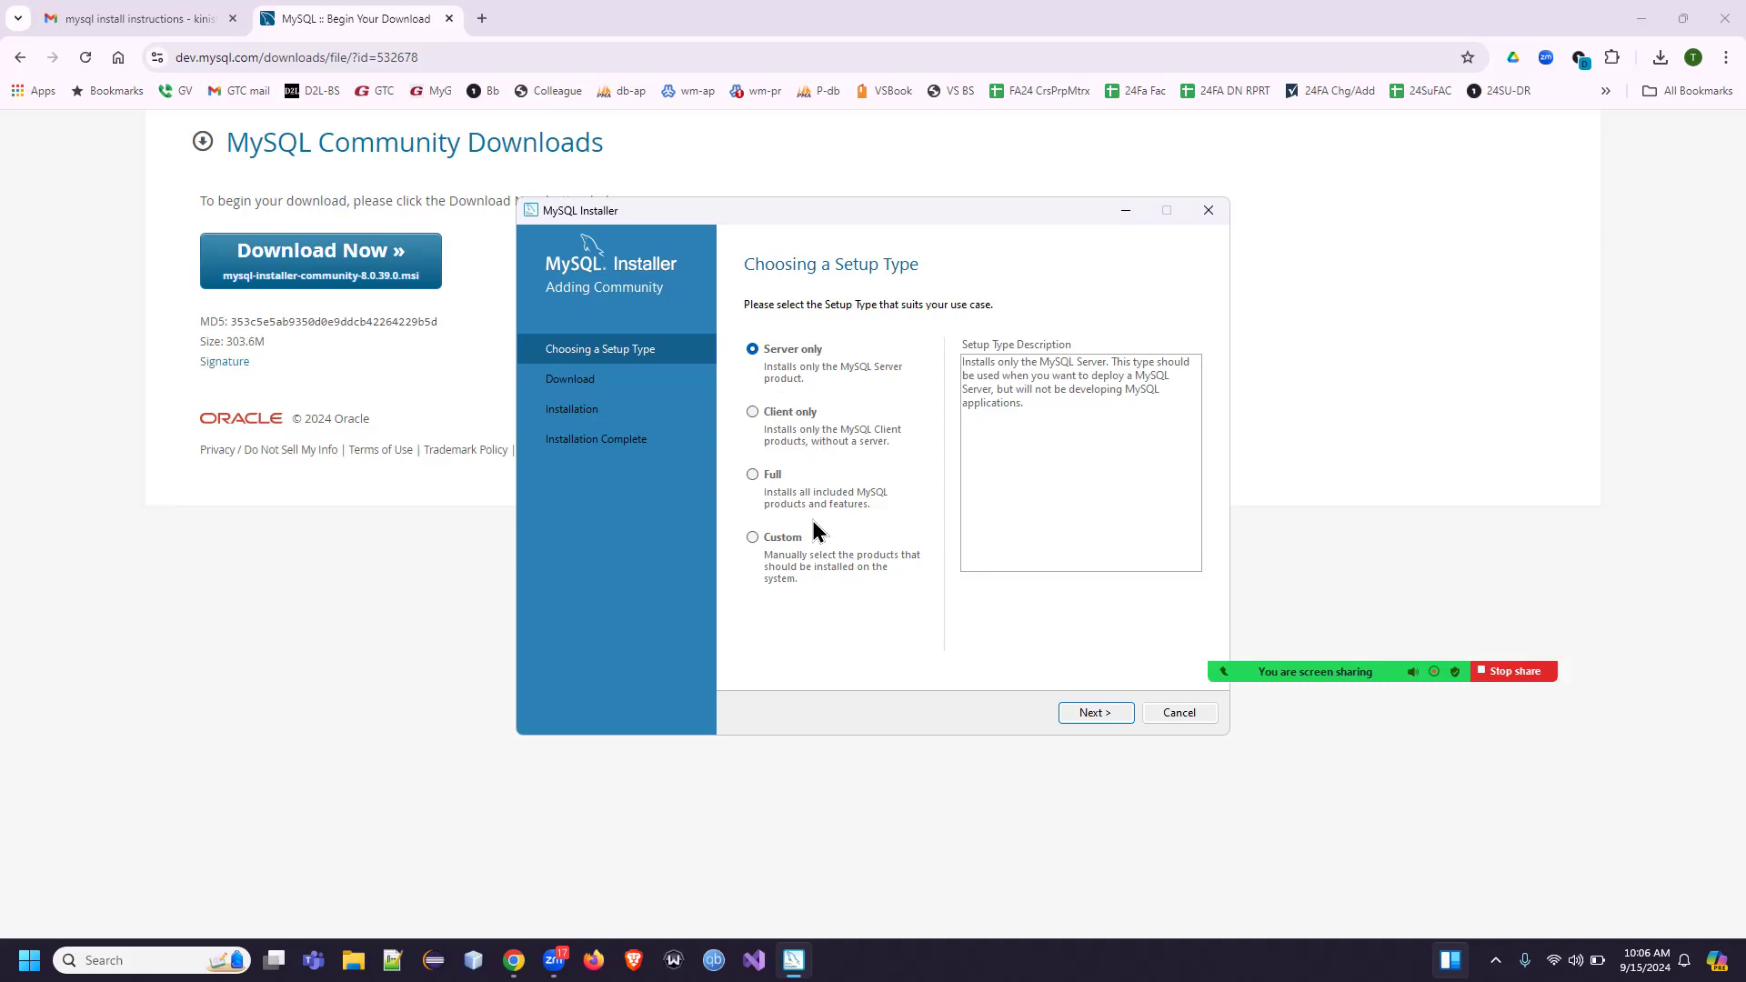
- Choose the Custom setup type and expand the MySQL Servers products down to MySQL Server 8.0.39 - X64
{"action": "left_click", "coordinate": [761, 537]}
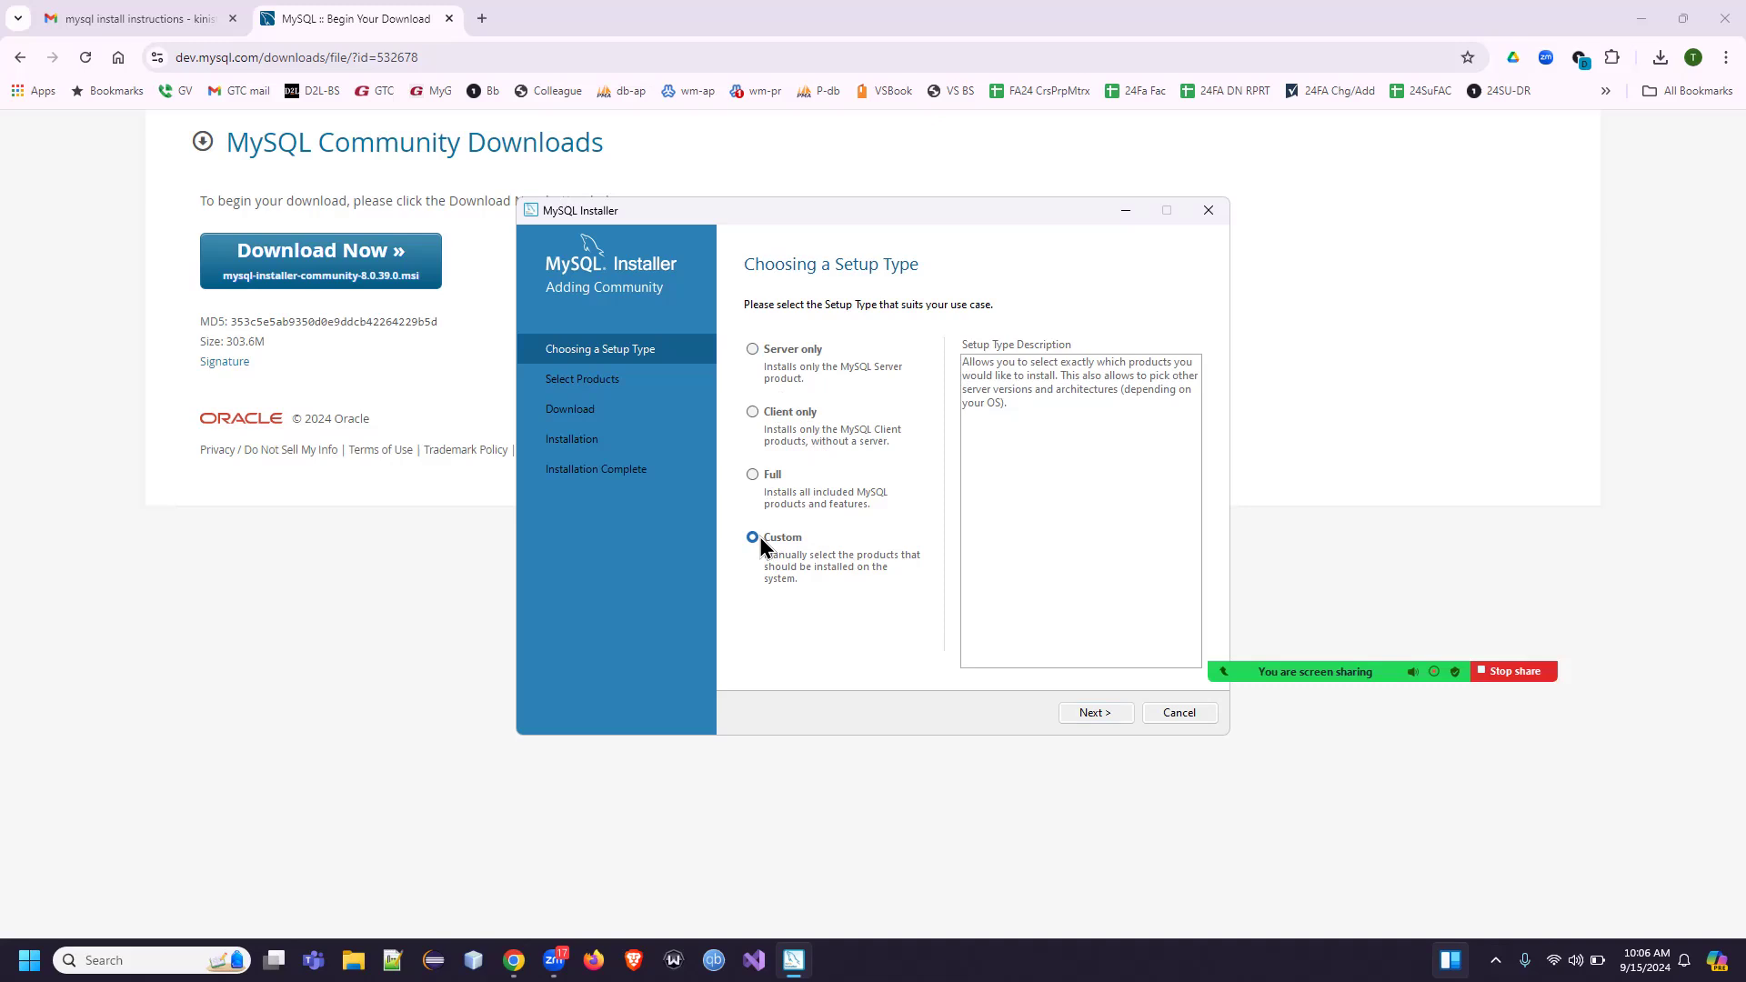
{"action": "left_click", "coordinate": [1092, 716]}
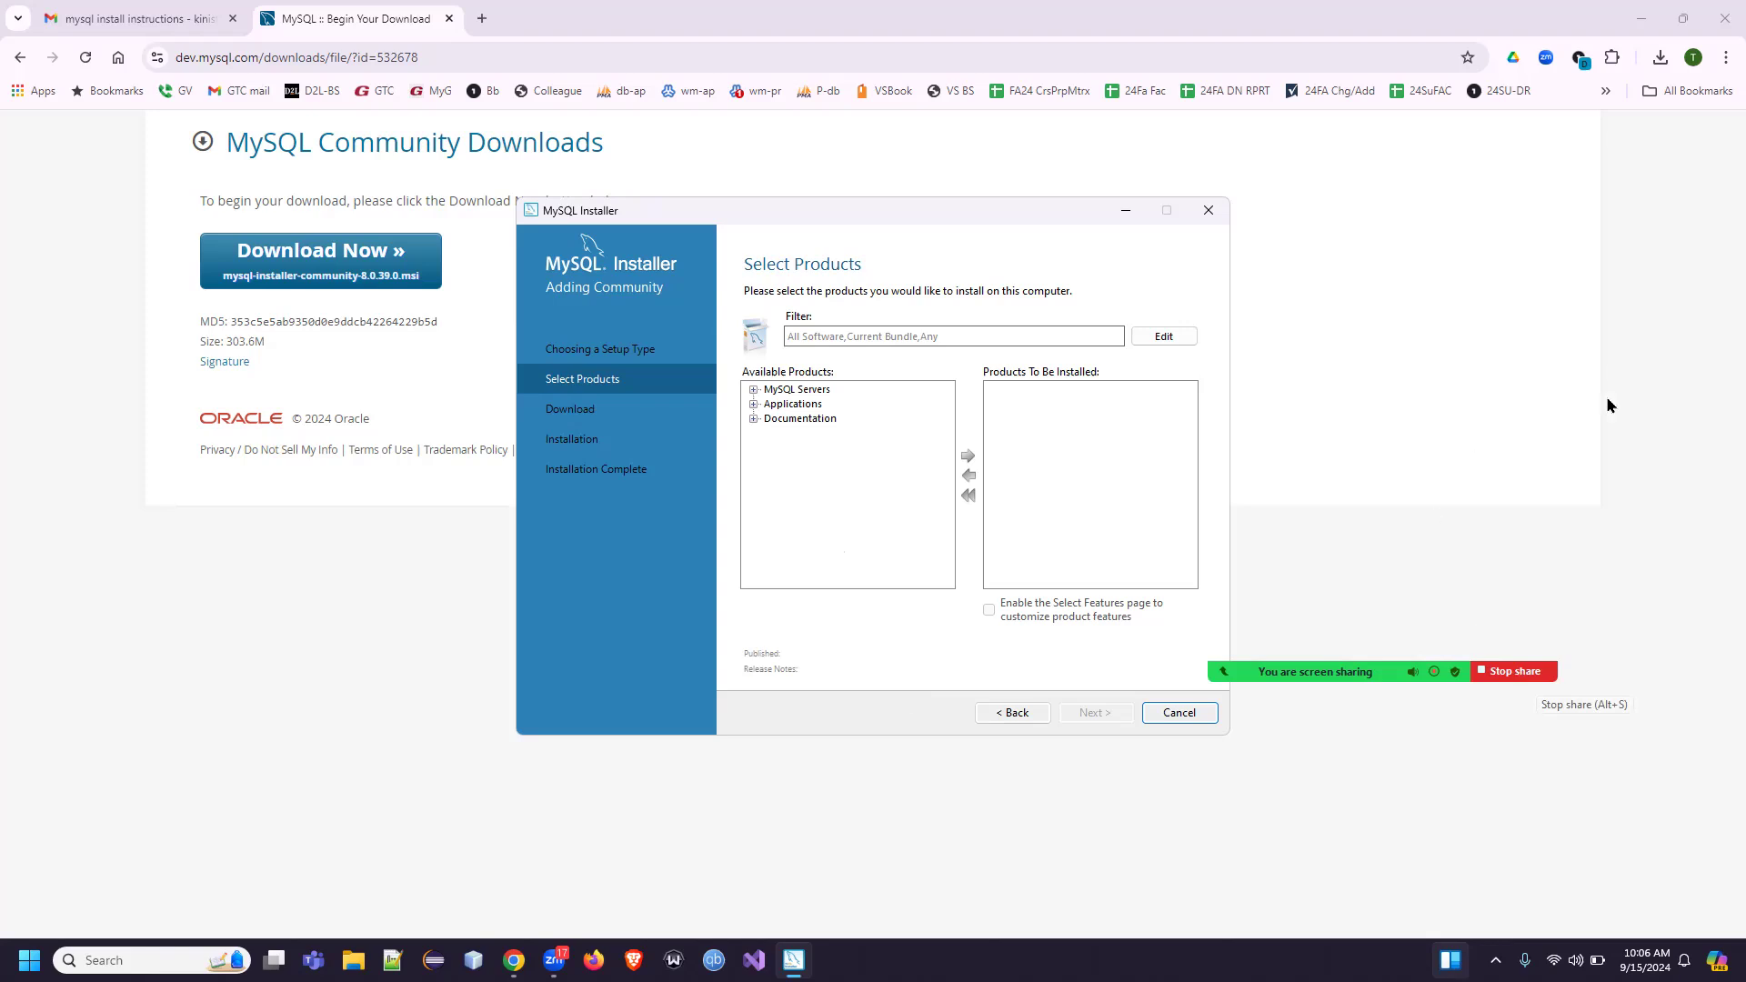
{"action": "left_click", "coordinate": [753, 390]}
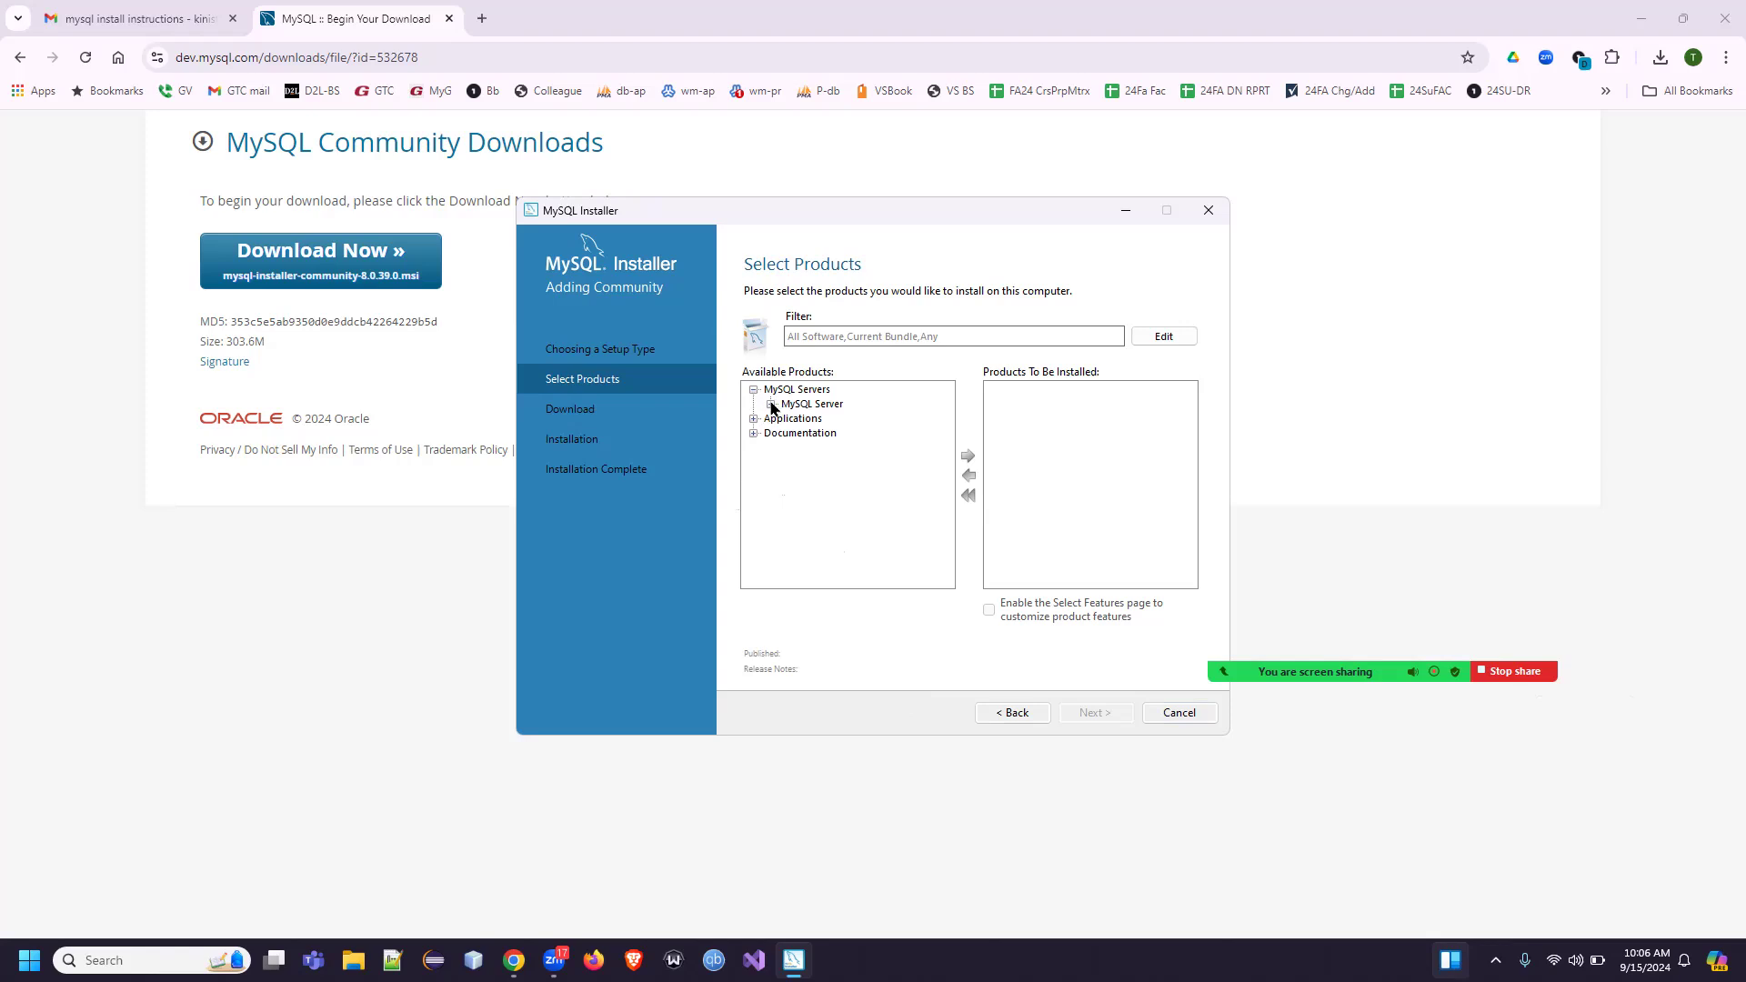
{"action": "left_click", "coordinate": [770, 405]}
{"action": "left_click", "coordinate": [788, 419]}
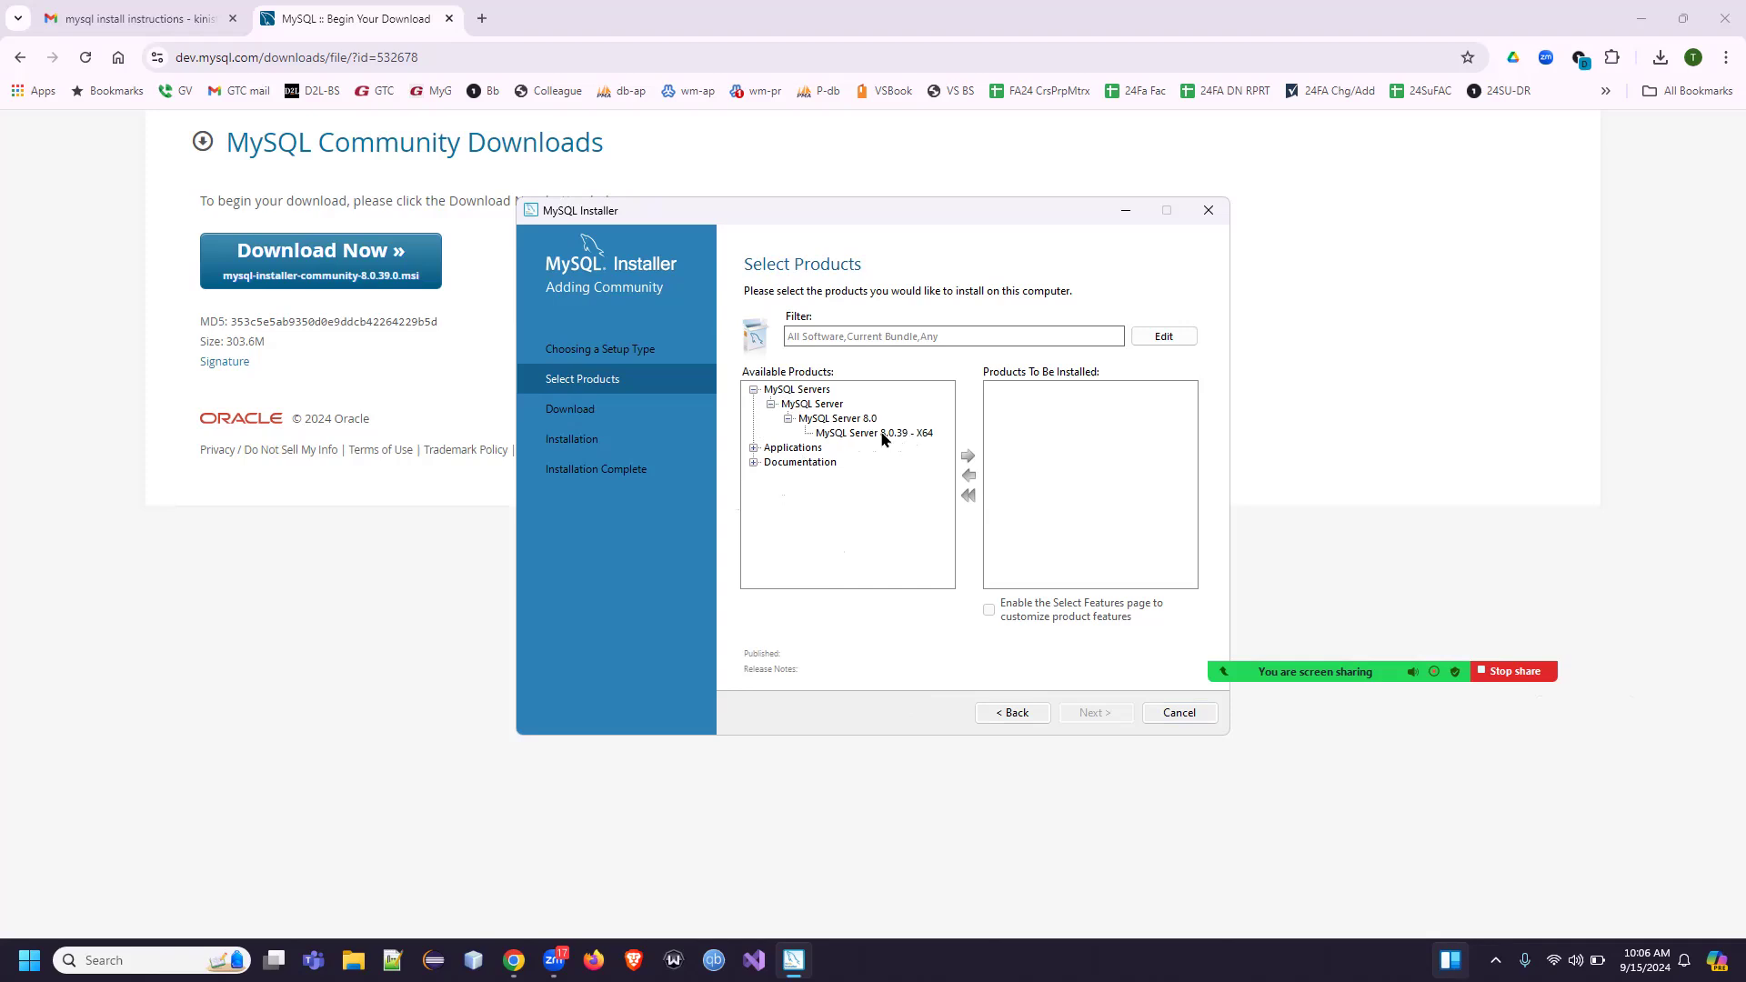
- Expand Applications down to the MySQL Workbench 8.0.38 entry, and expand the Documentation category
{"action": "left_click", "coordinate": [755, 448]}
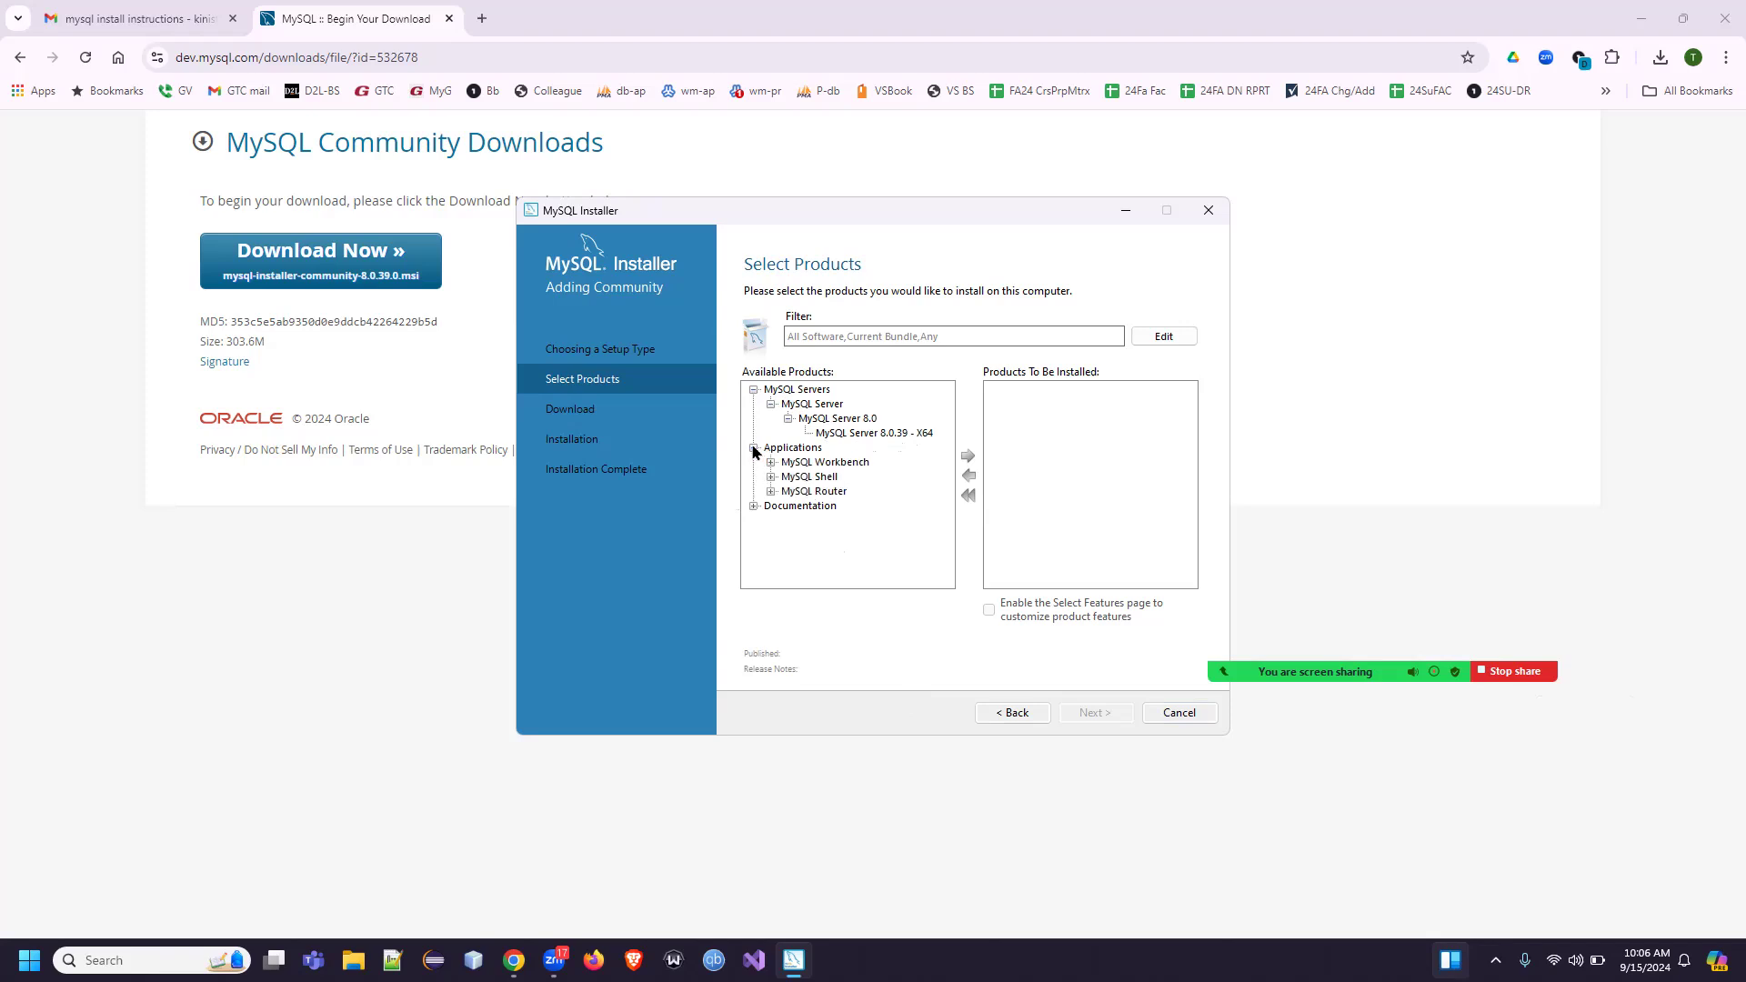
{"action": "left_click", "coordinate": [772, 463]}
{"action": "left_click", "coordinate": [790, 477]}
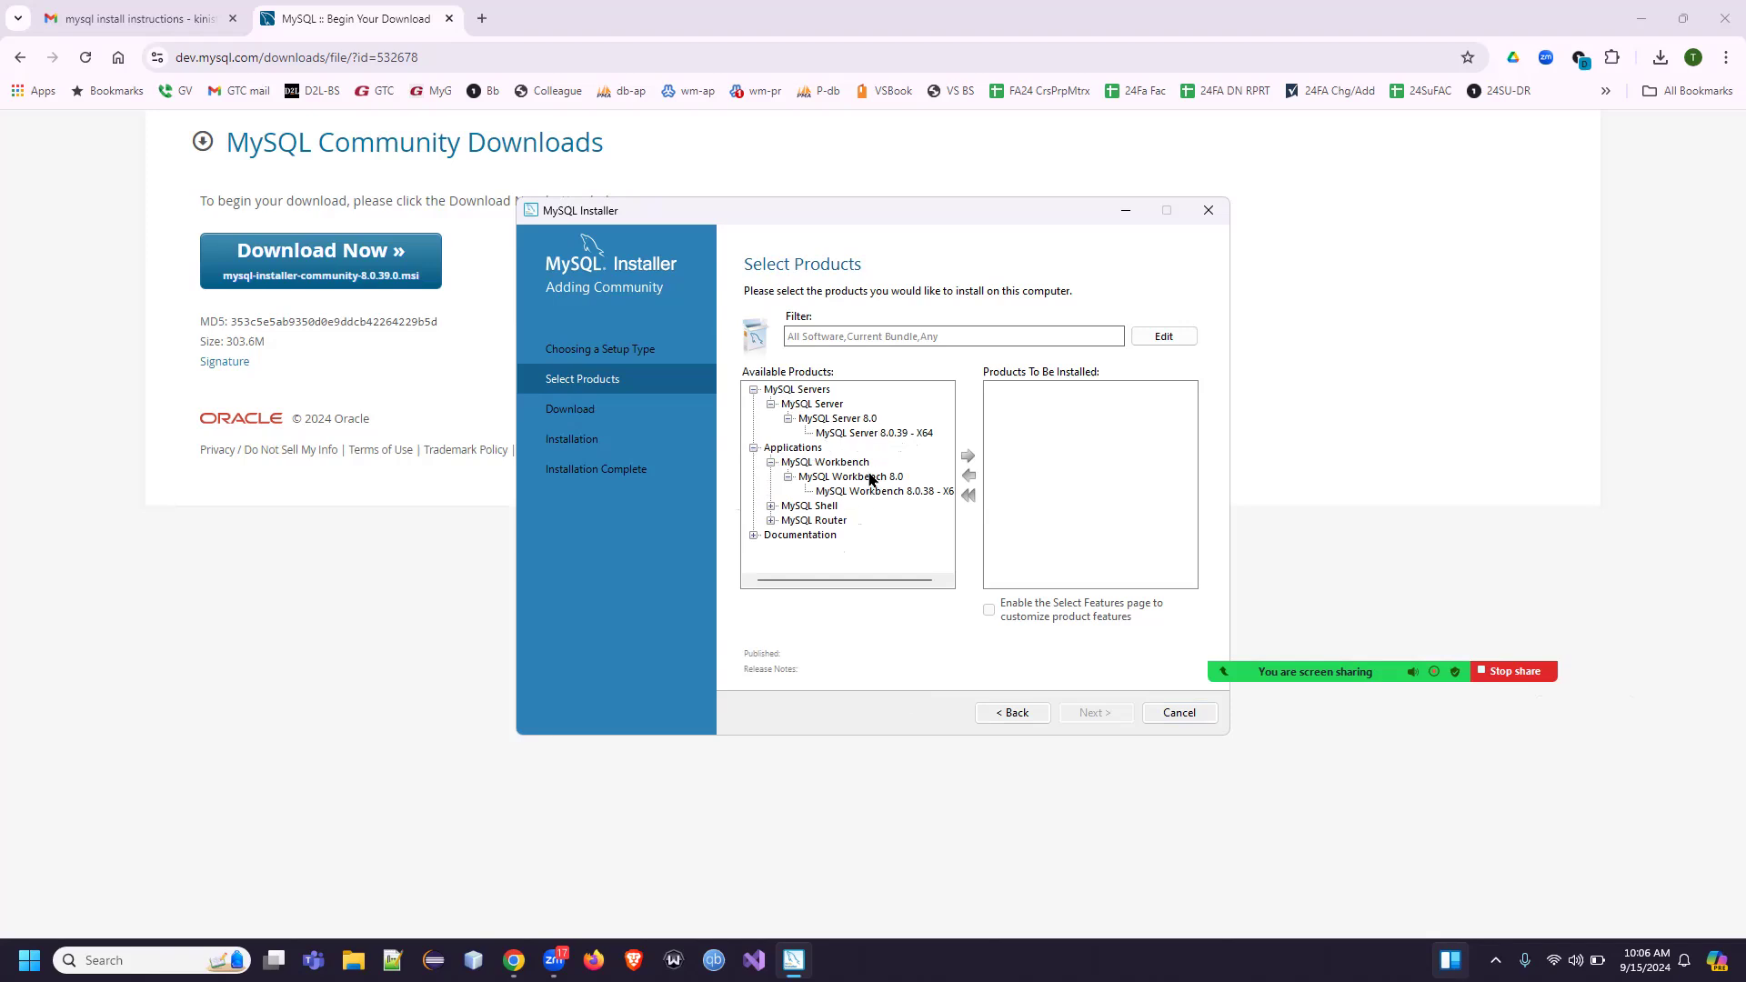
{"action": "left_click", "coordinate": [754, 536]}
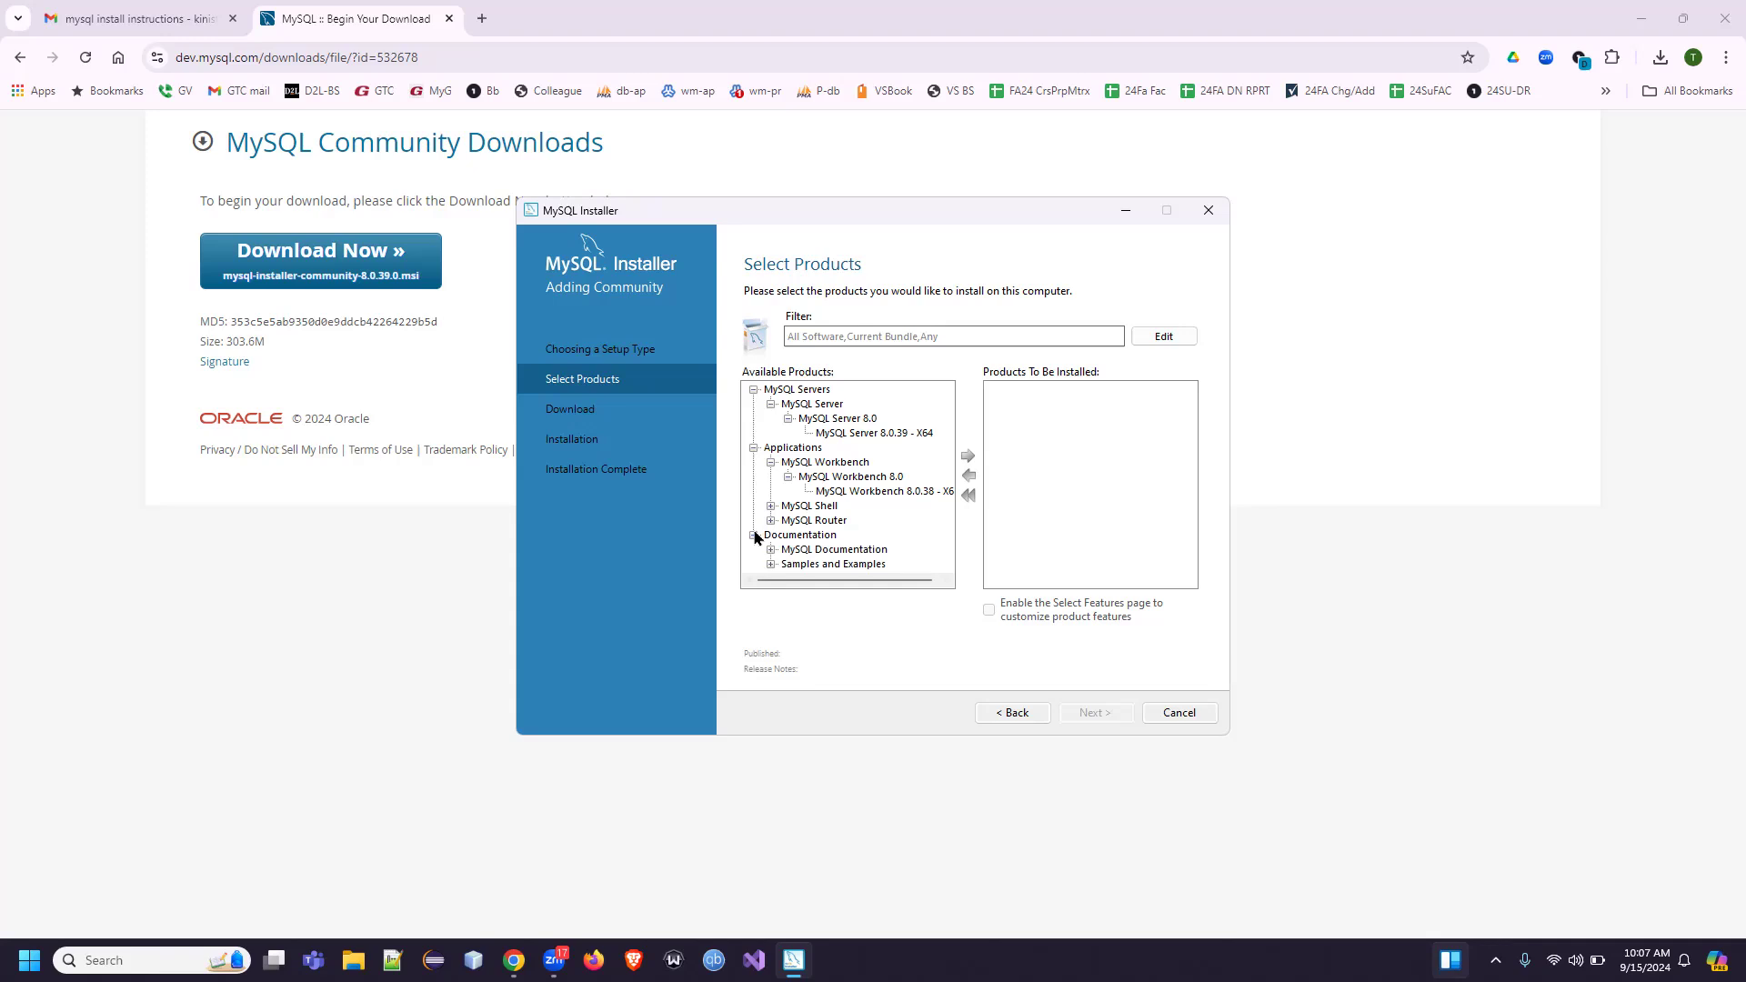
{"action": "mouse_move", "coordinate": [1435, 688]}
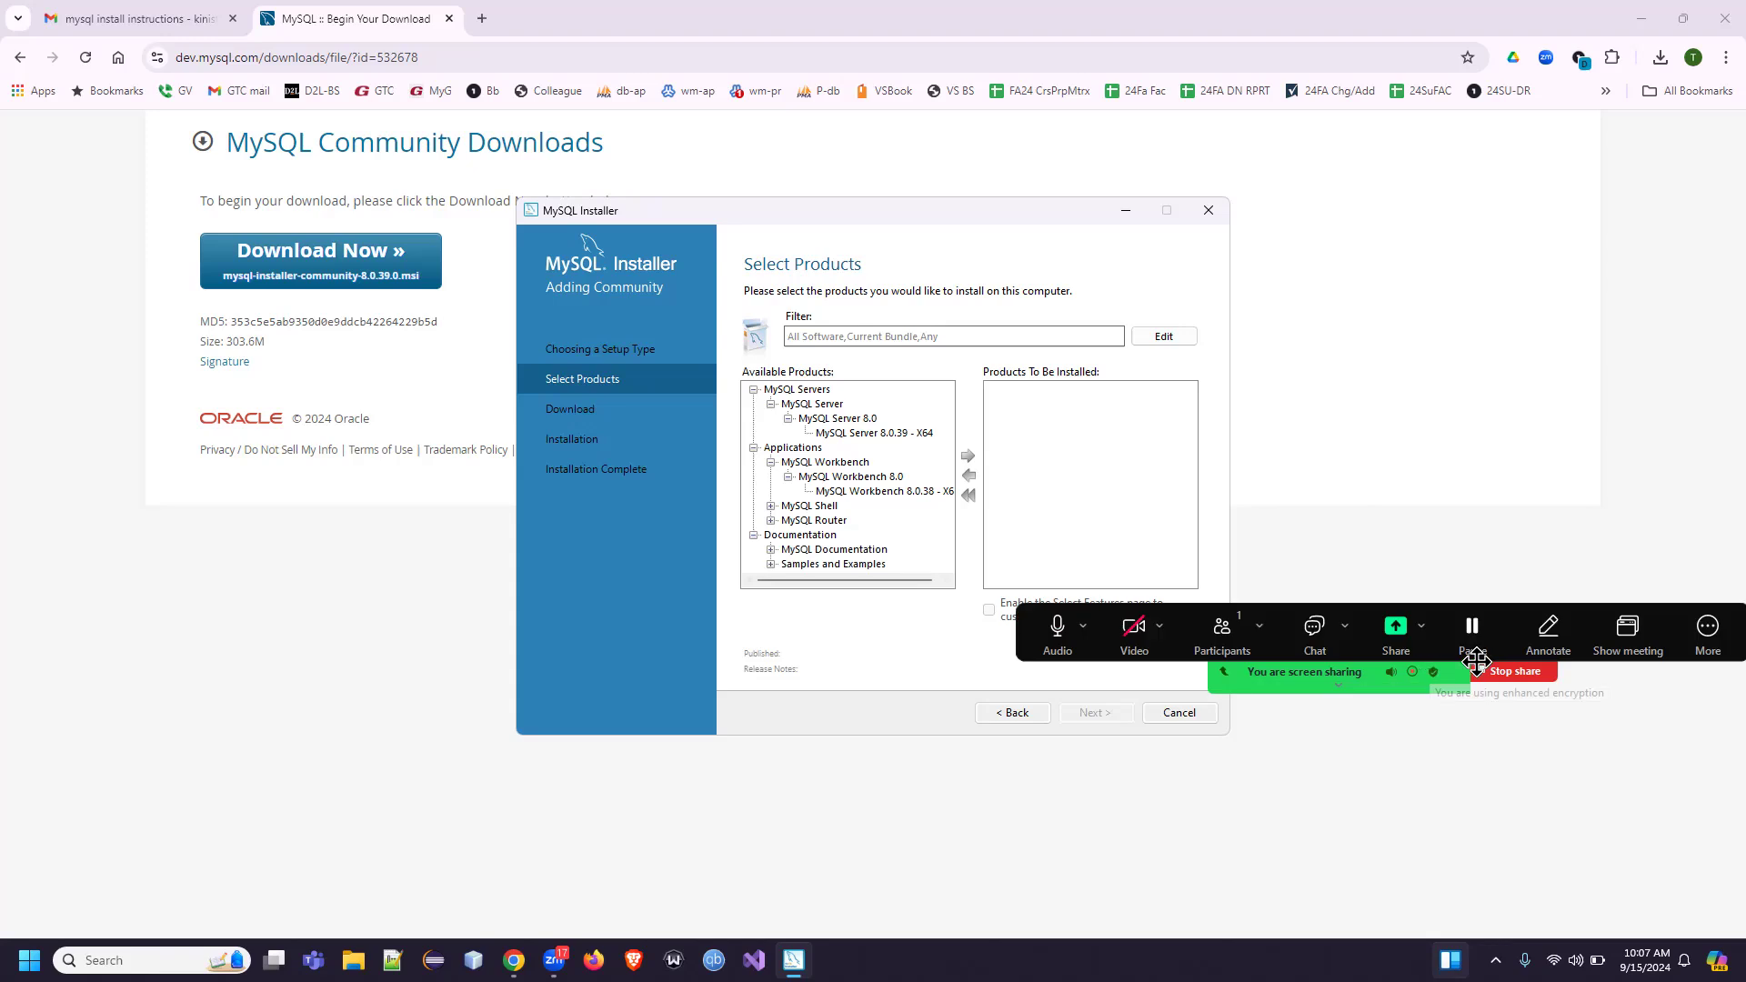
{"action": "left_click", "coordinate": [1707, 634]}
{"action": "mouse_move", "coordinate": [1528, 724]}
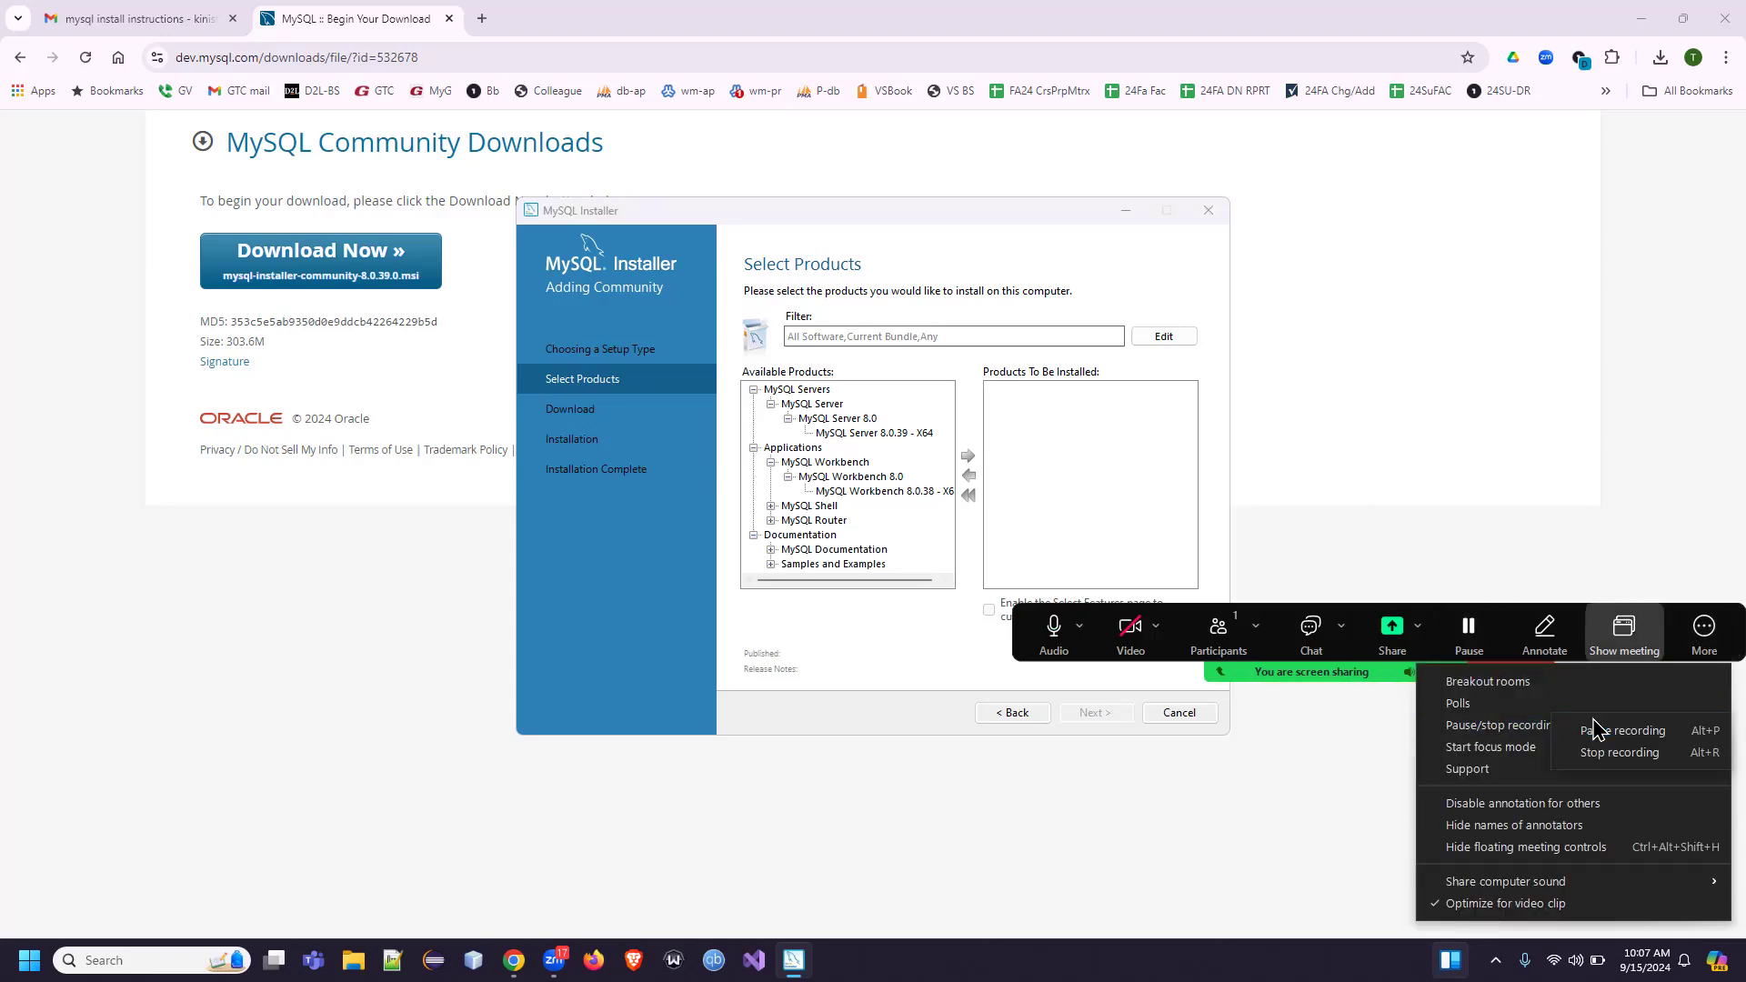
{"action": "left_click", "coordinate": [1603, 733]}
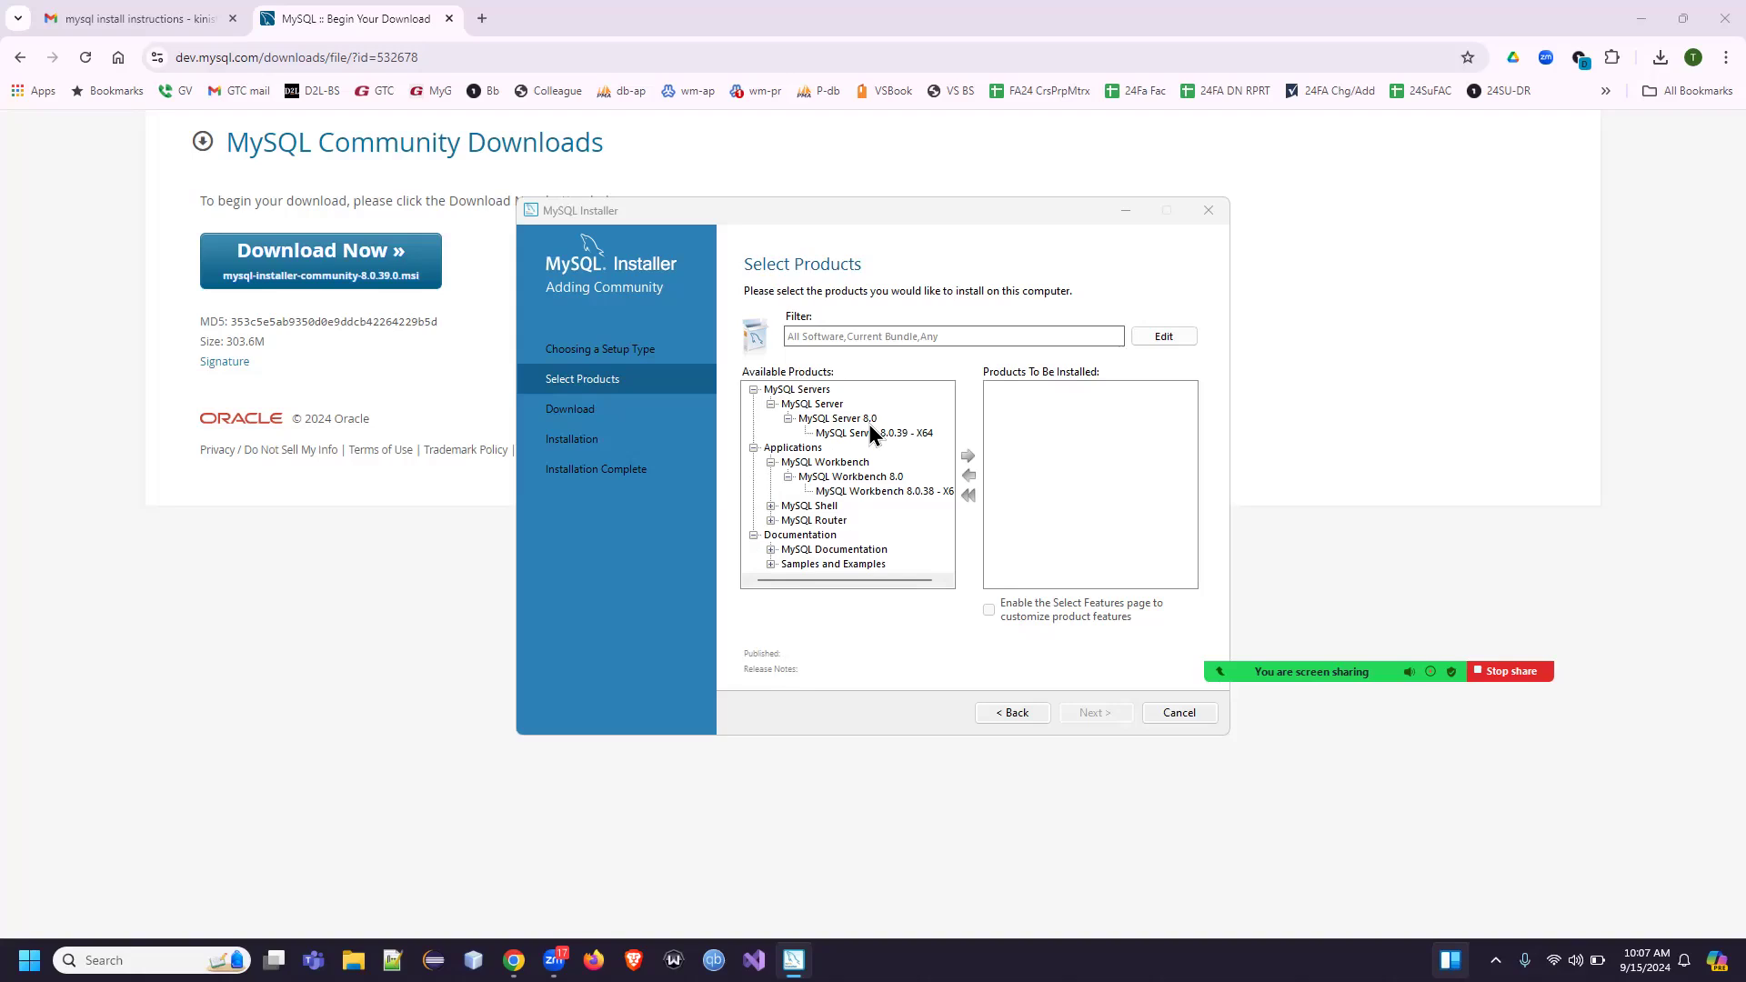
- Expand MySQL Shell down to its 8.0.38 entry and add MySQL Server 8.0.39 - X64 to the products to be installed
{"action": "left_click", "coordinate": [772, 506]}
{"action": "left_click", "coordinate": [788, 520]}
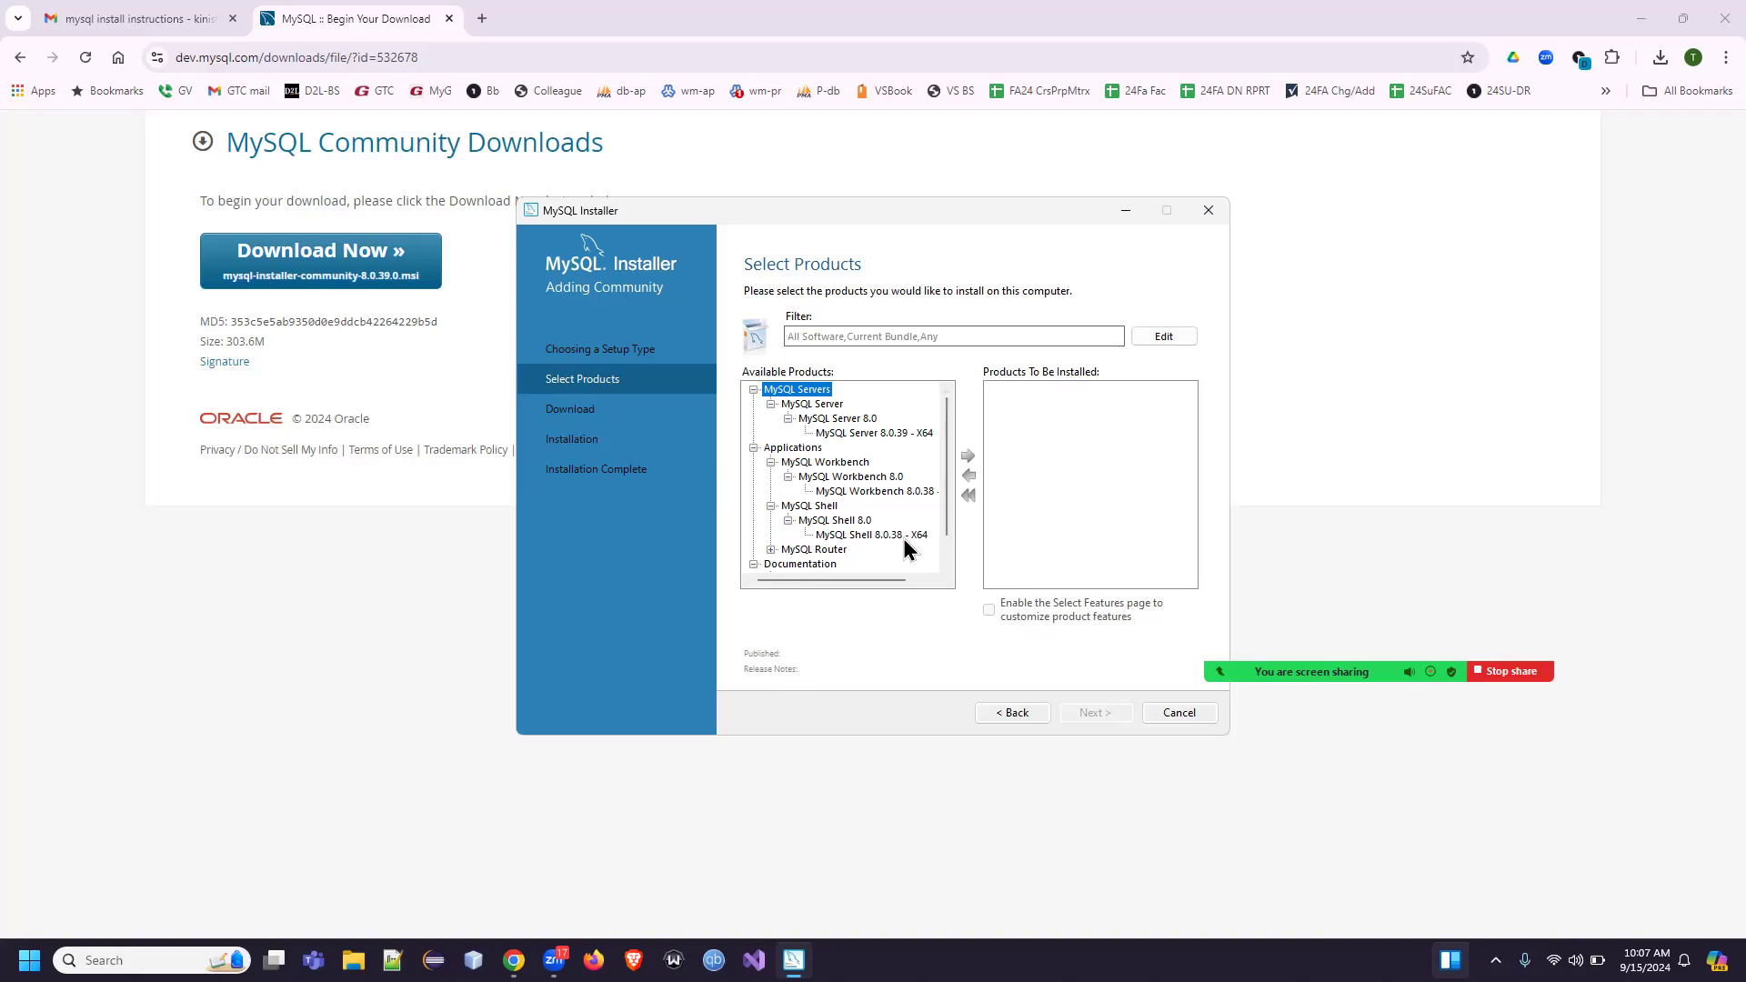
{"action": "left_click", "coordinate": [887, 441]}
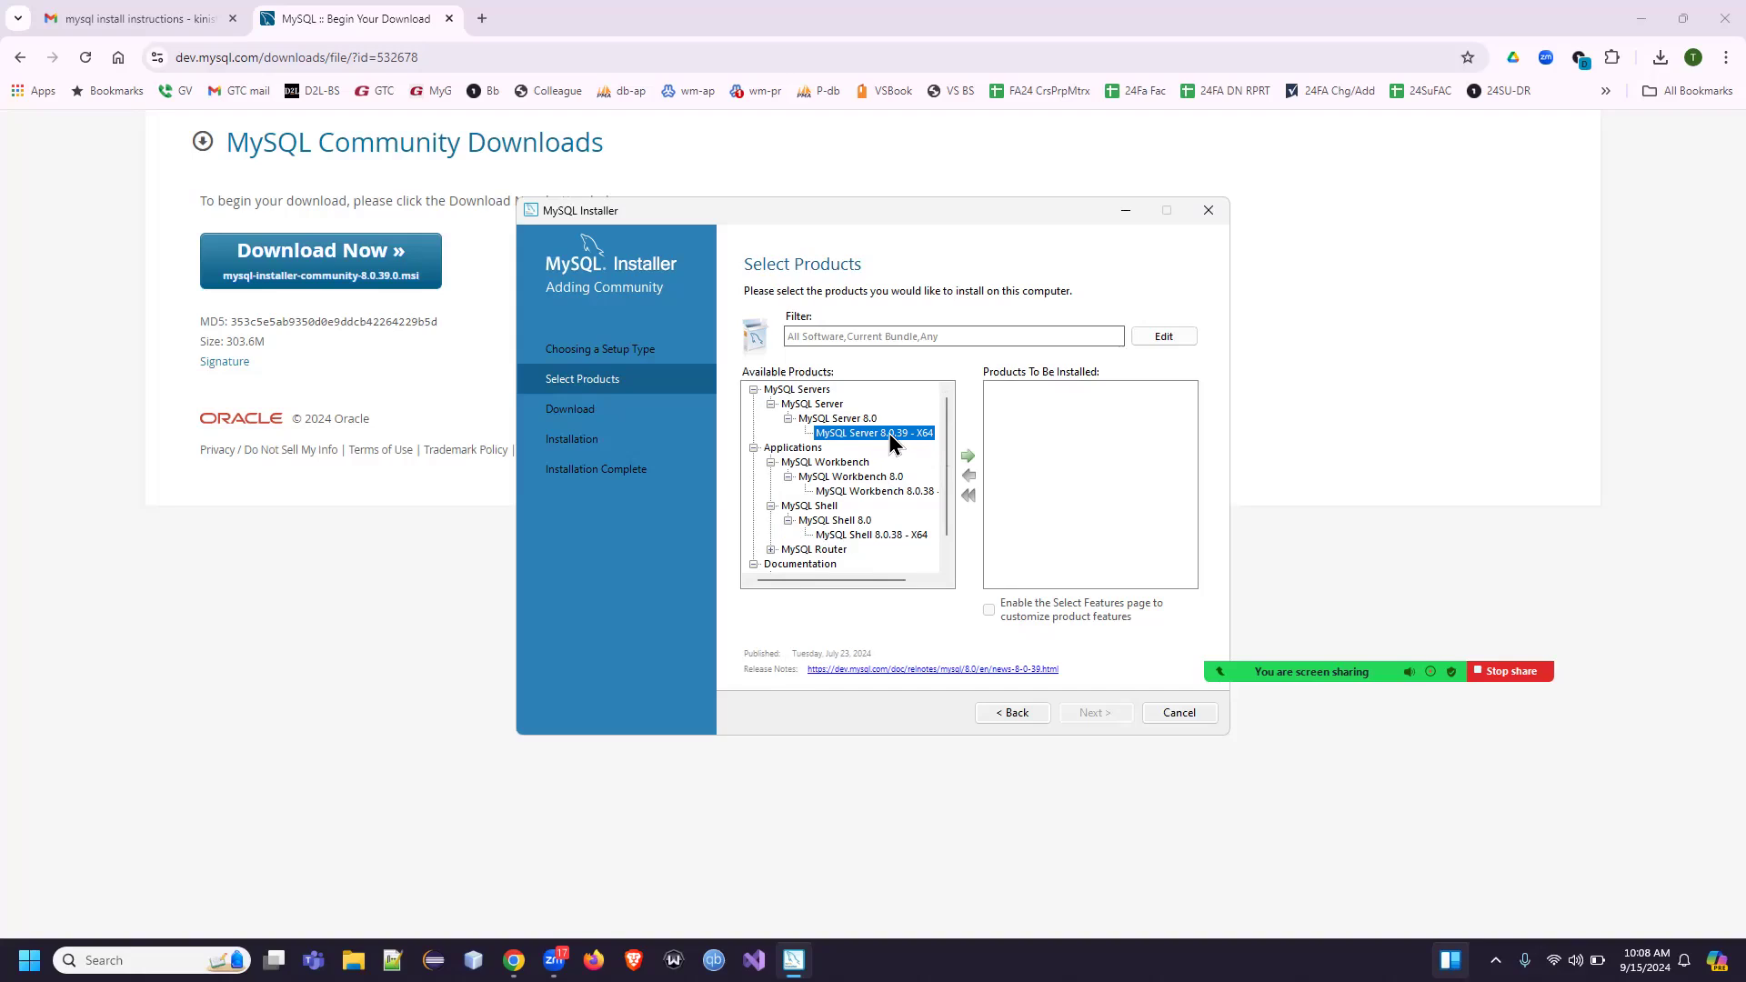
{"action": "left_click", "coordinate": [967, 456]}
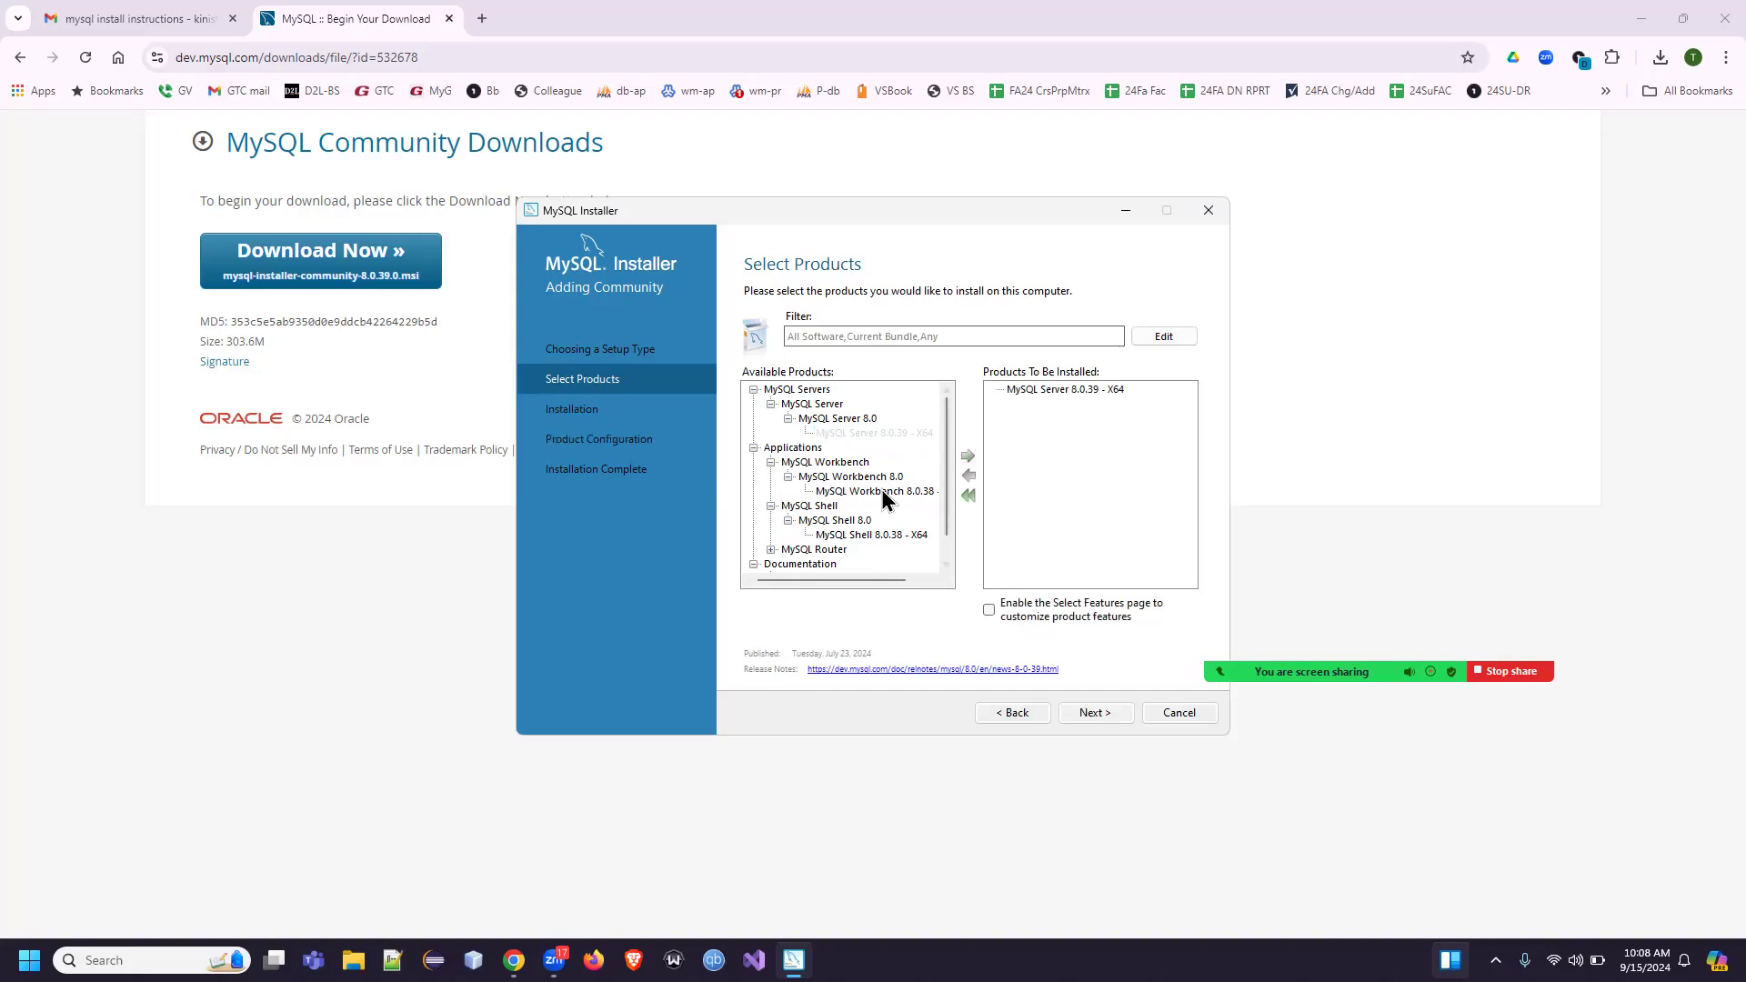
- Add MySQL Workbench 8.0.38 and MySQL Shell 8.0.38 - X64 to the products to be installed and proceed
{"action": "left_click", "coordinate": [881, 490]}
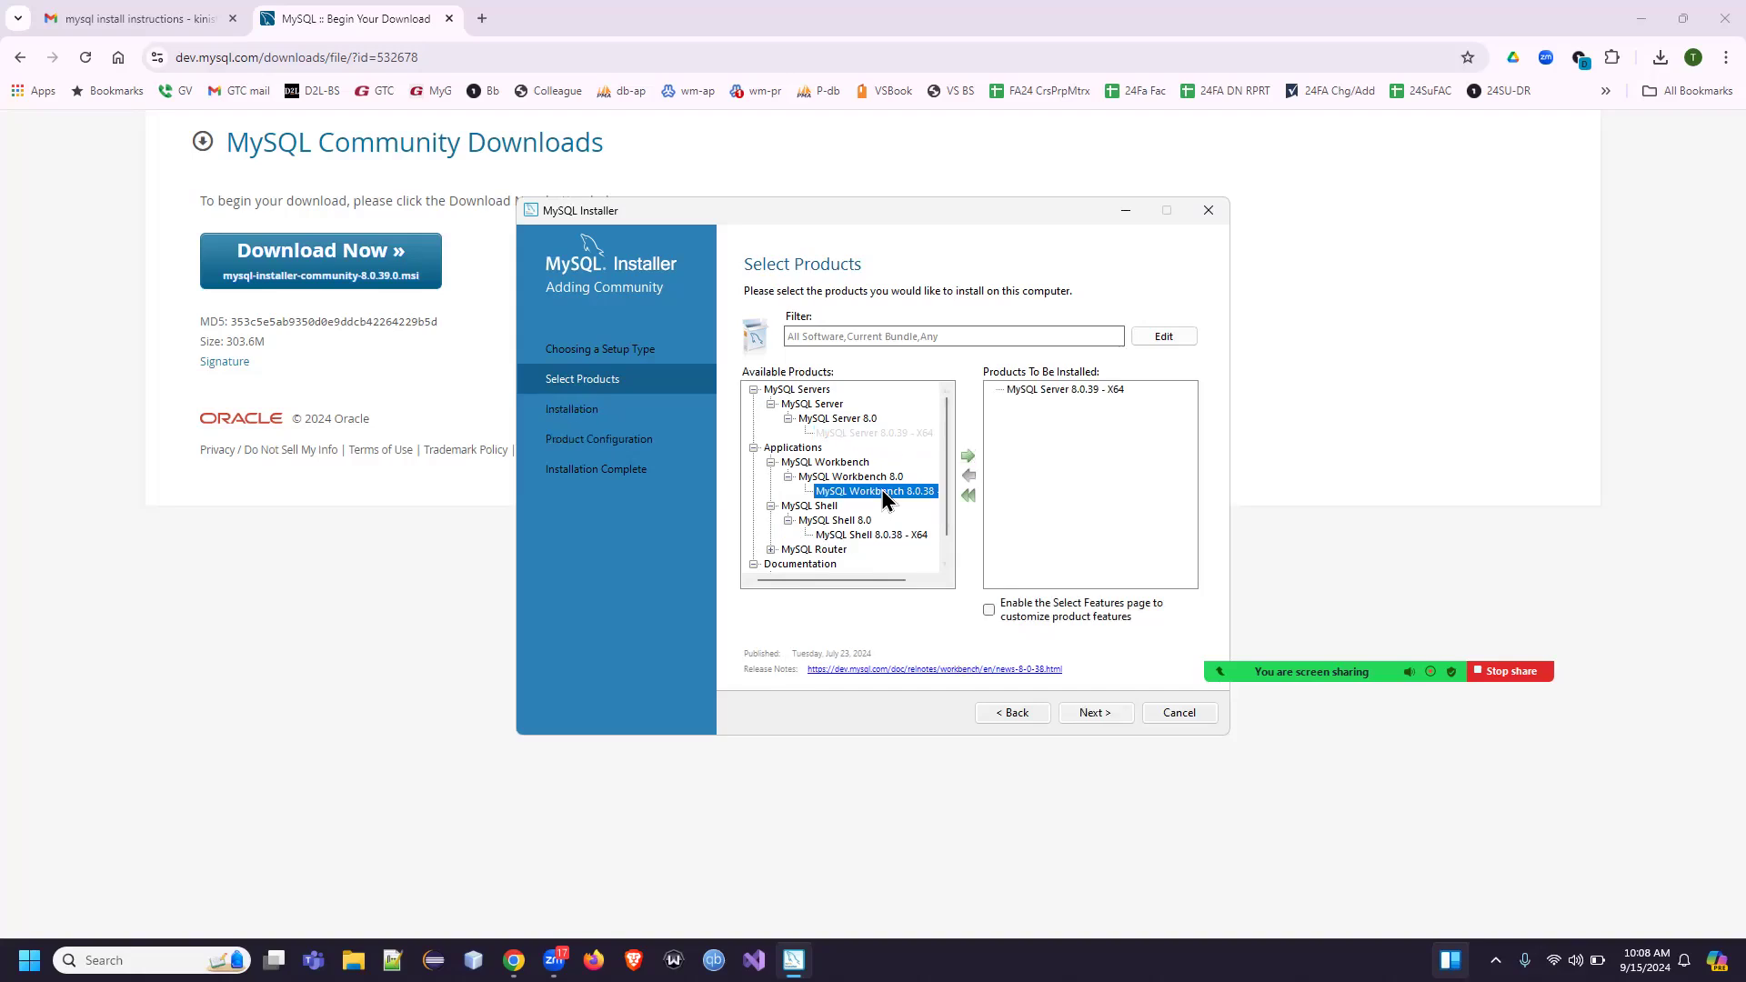
{"action": "left_click", "coordinate": [968, 457]}
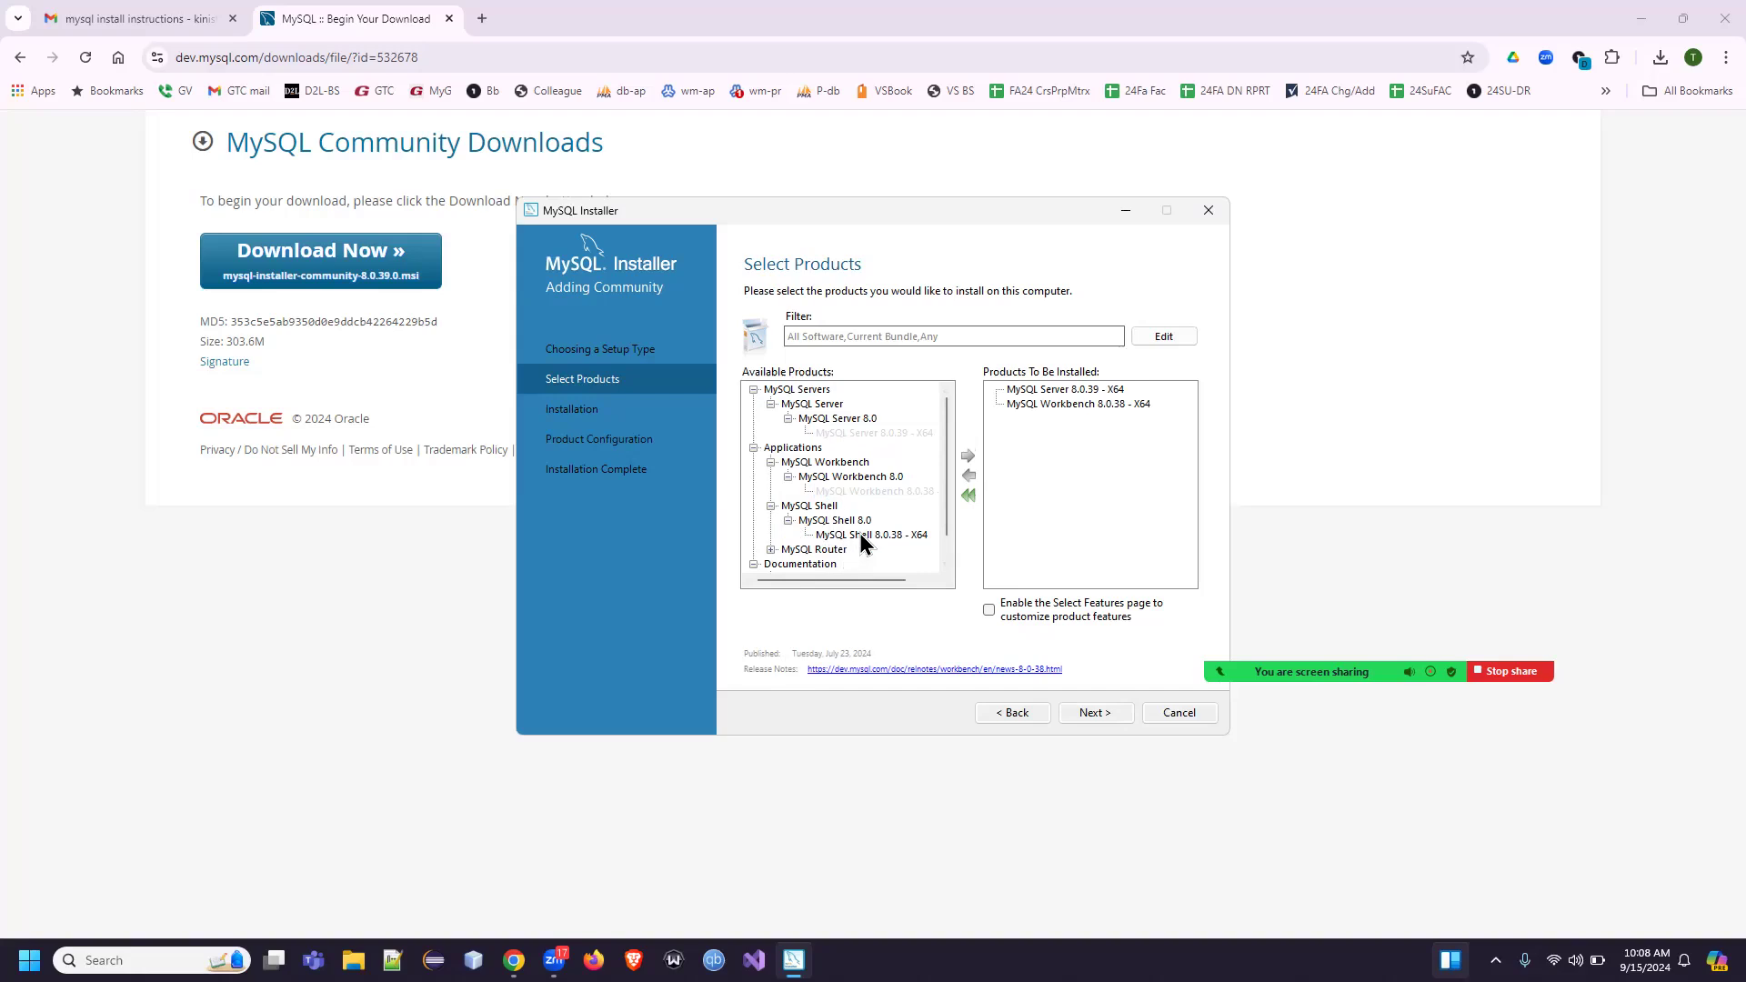
{"action": "left_click", "coordinate": [860, 536]}
{"action": "left_click", "coordinate": [968, 456]}
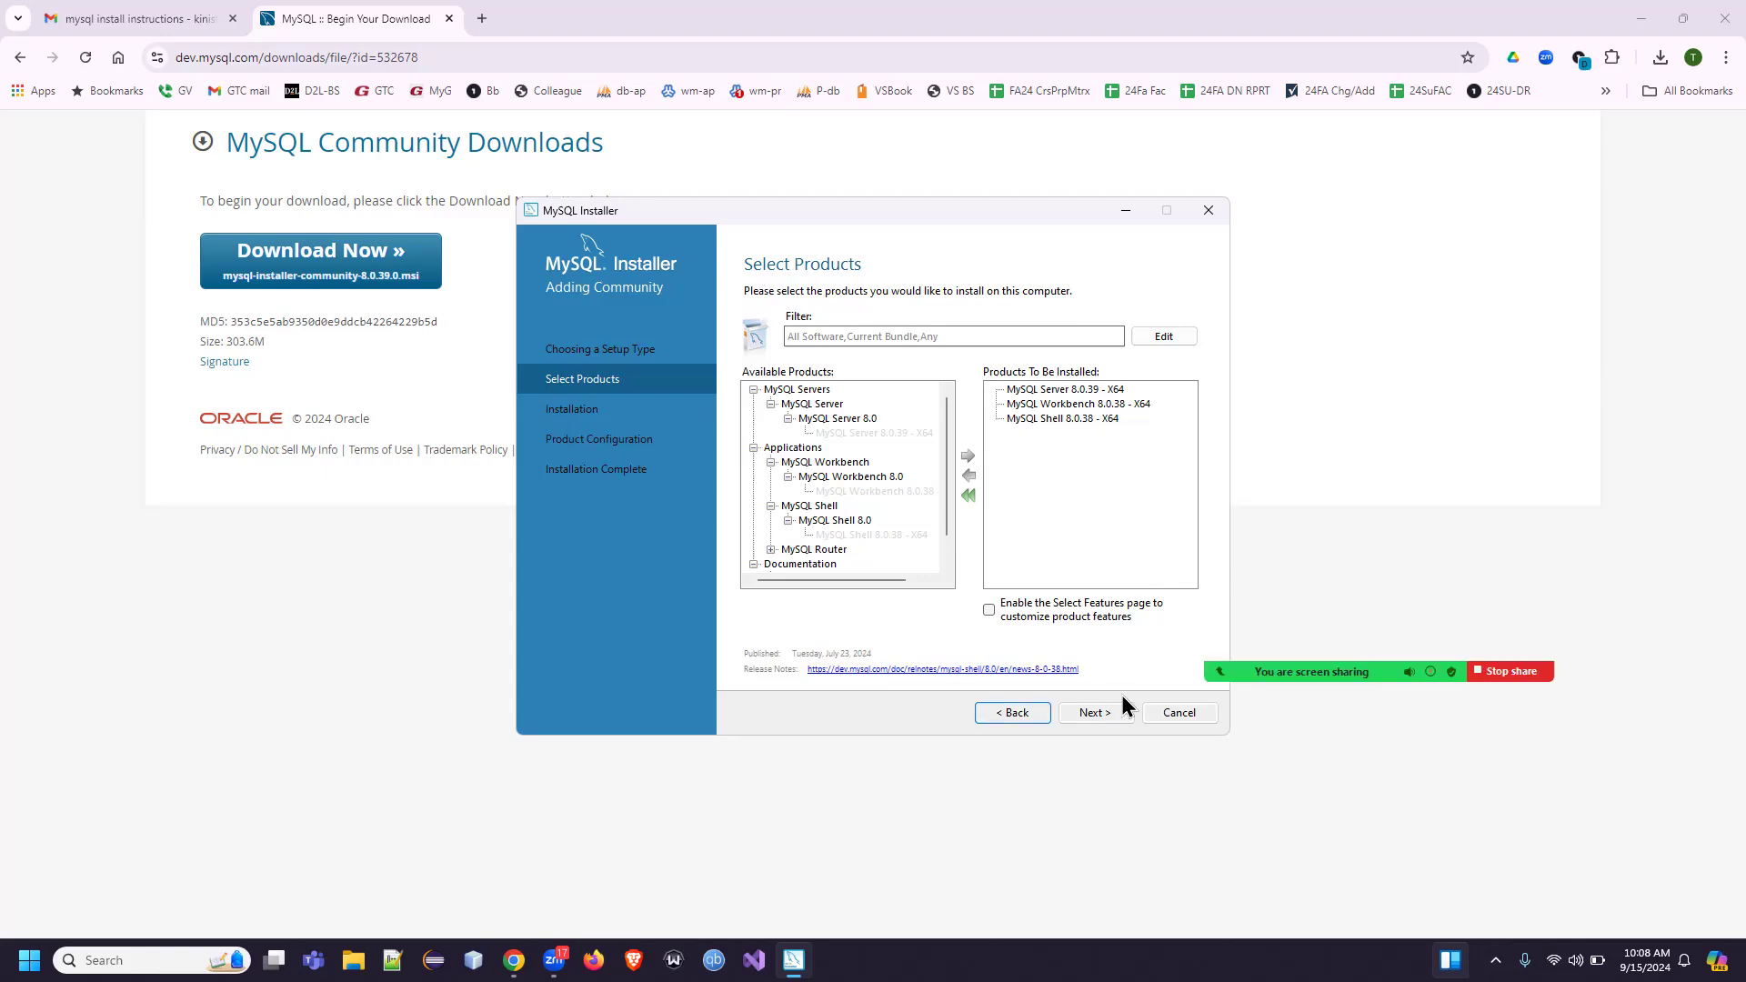
{"action": "left_click", "coordinate": [1096, 713]}
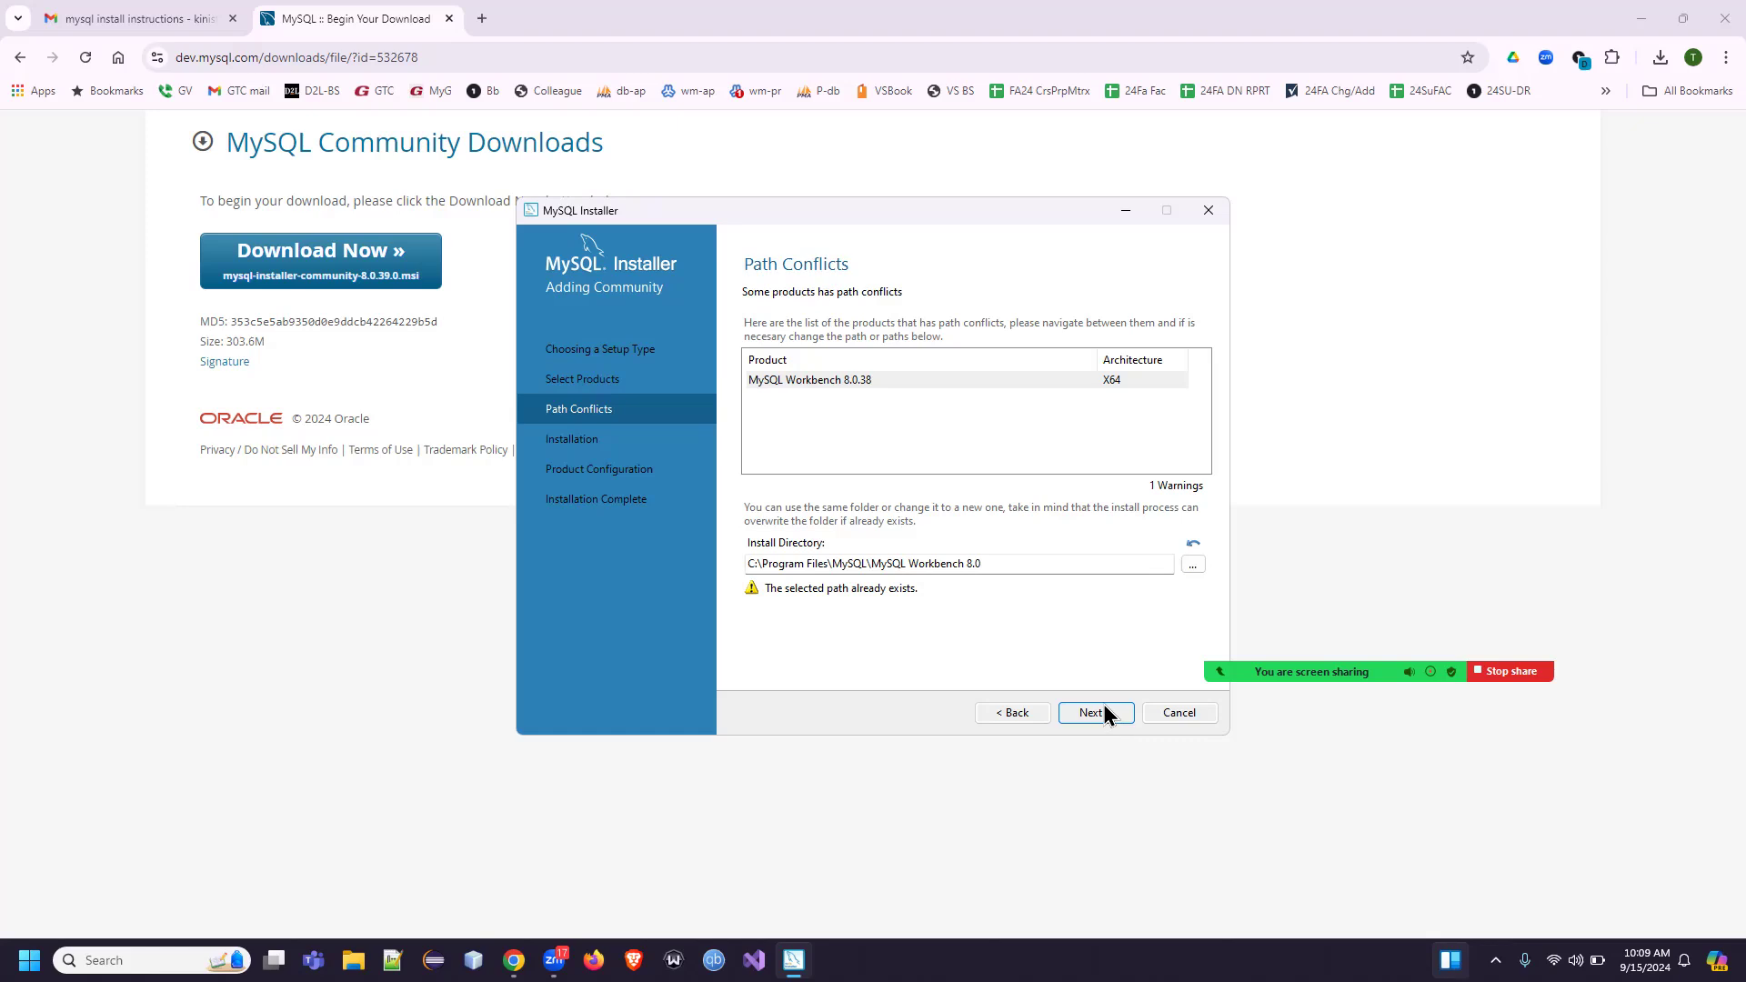
- Keep MySQL Workbench's install directory despite the path conflict and execute the installation of the selected products
{"action": "left_click", "coordinate": [1103, 714]}
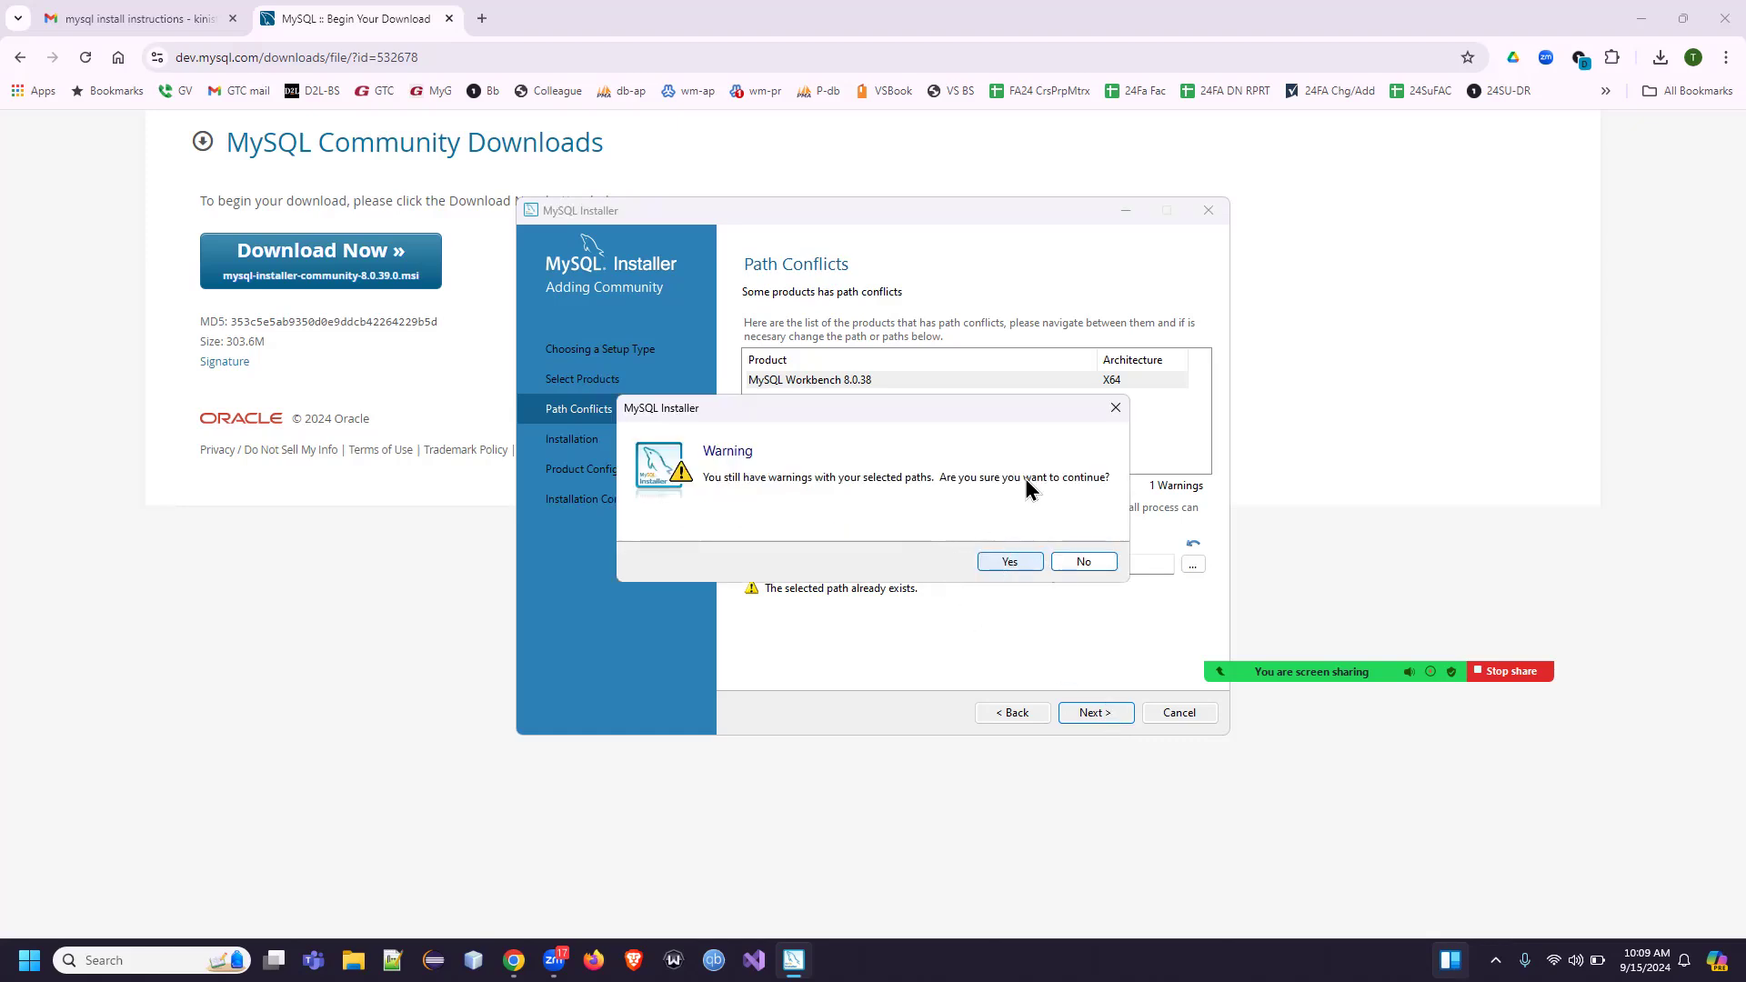
{"action": "left_click", "coordinate": [1096, 561]}
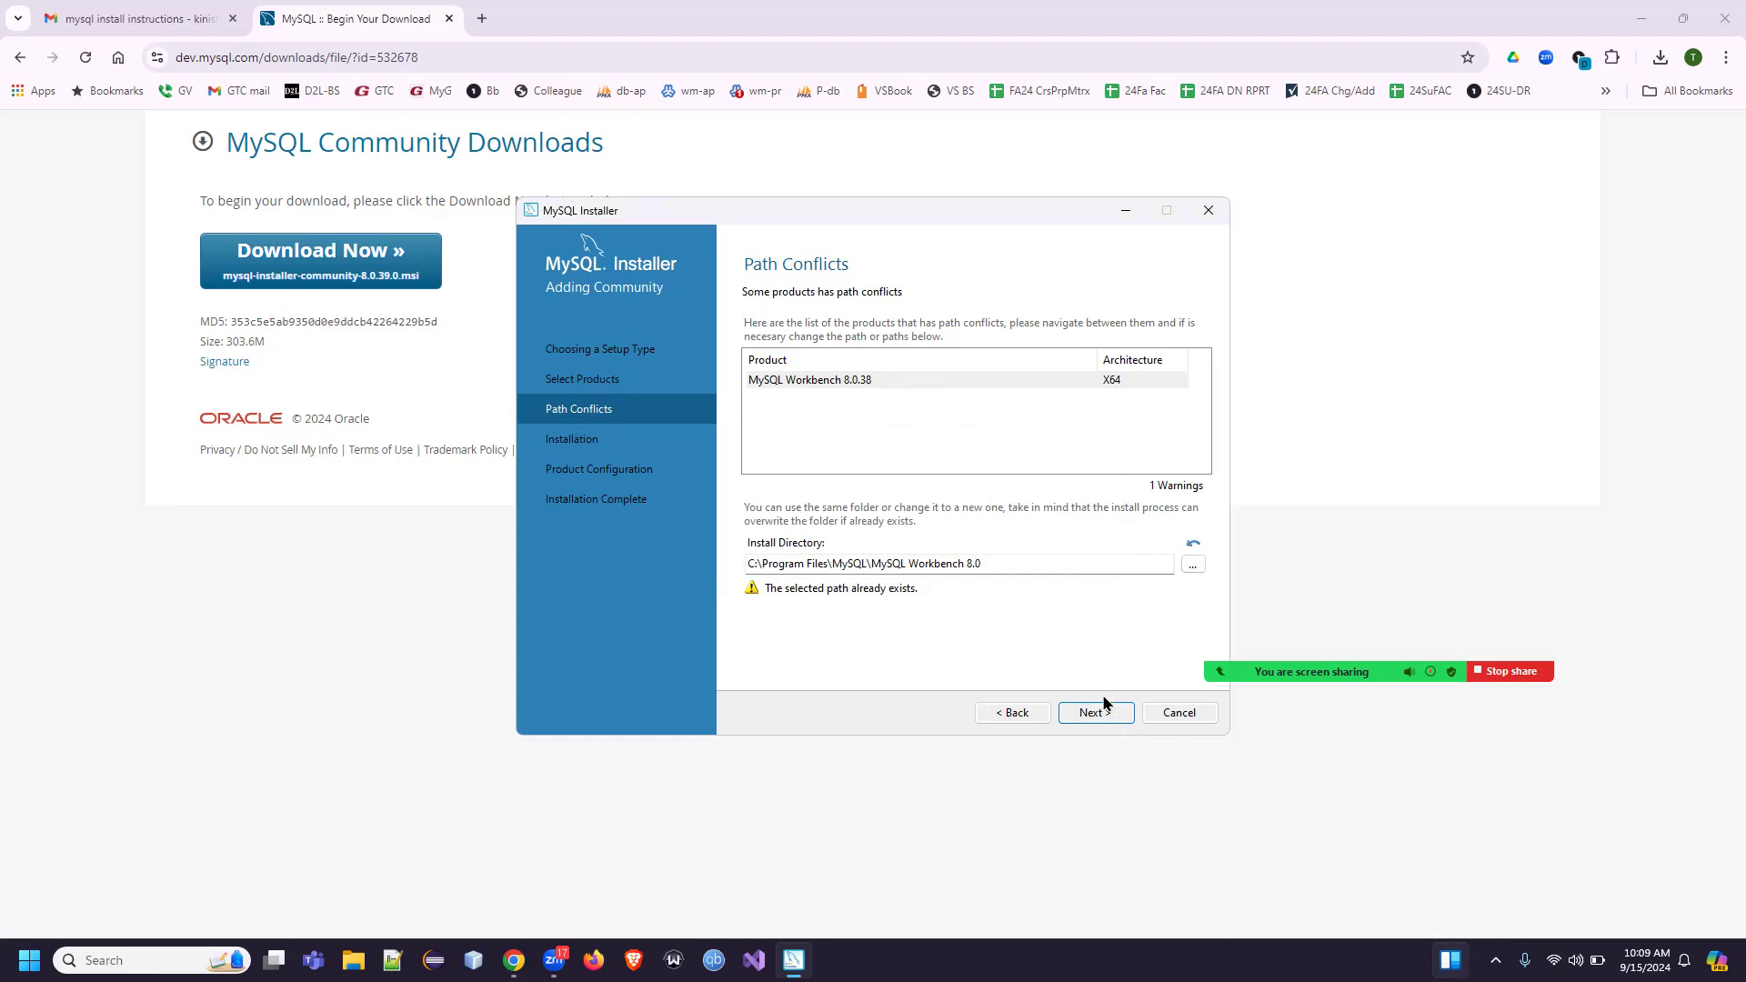
{"action": "left_click", "coordinate": [1083, 716]}
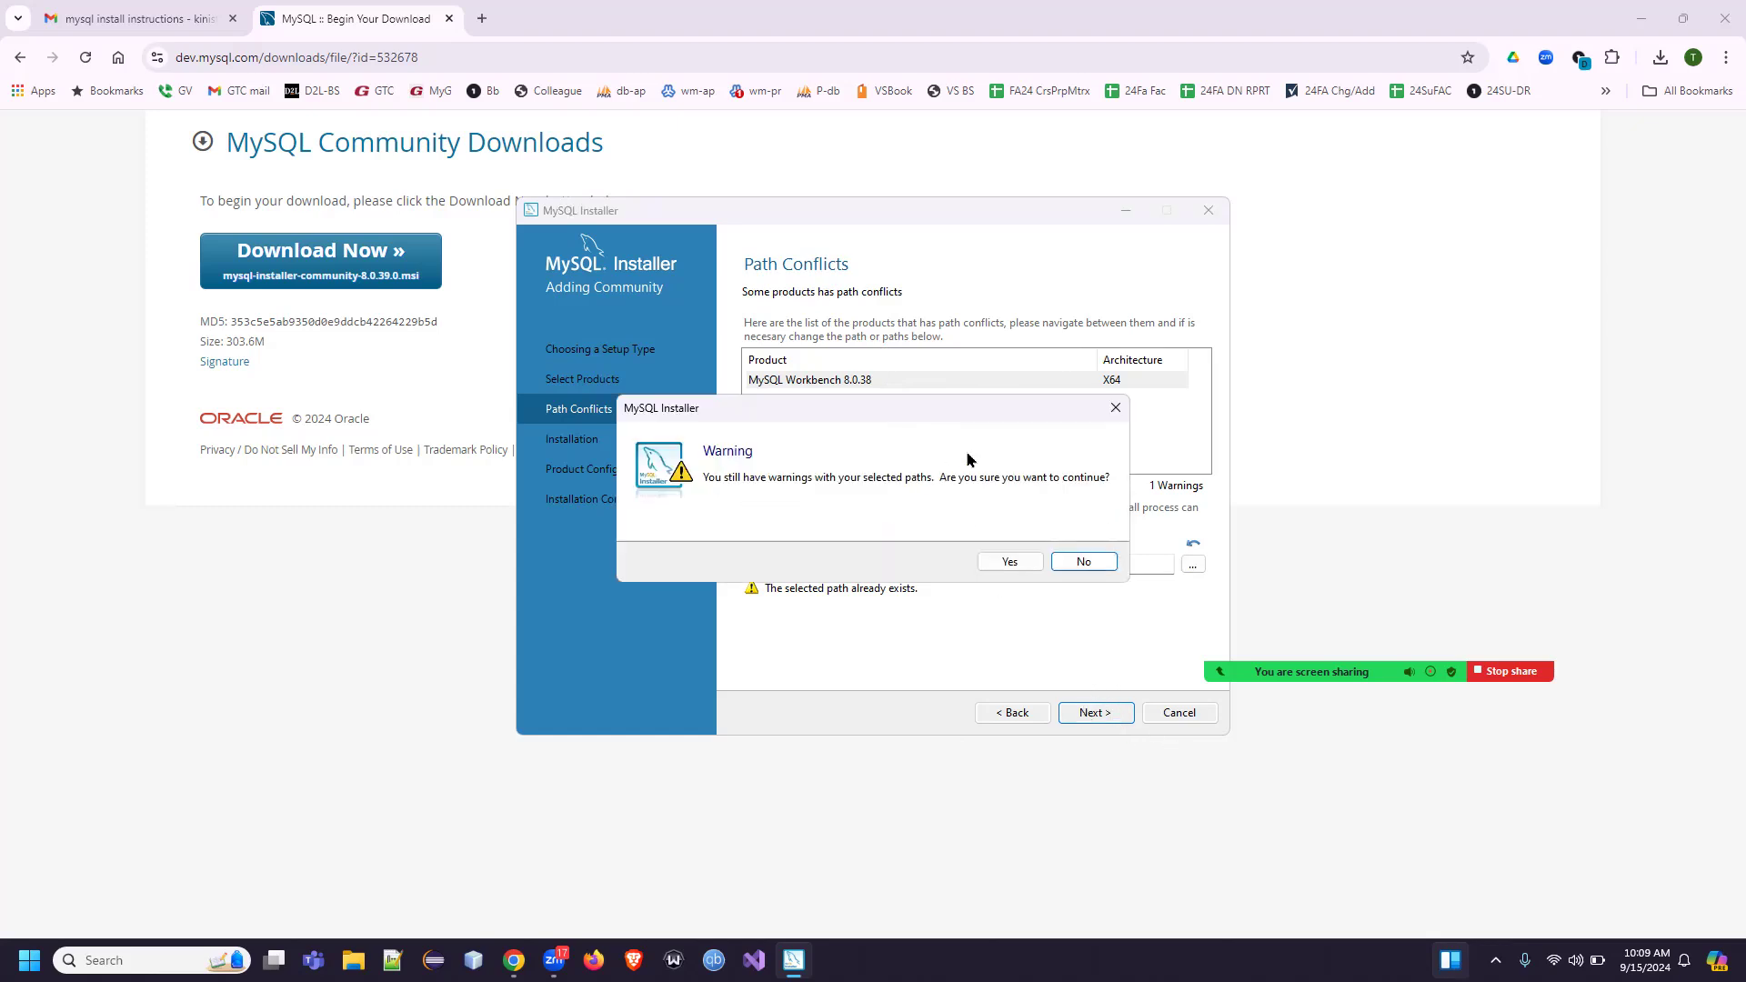
{"action": "left_click", "coordinate": [1006, 564]}
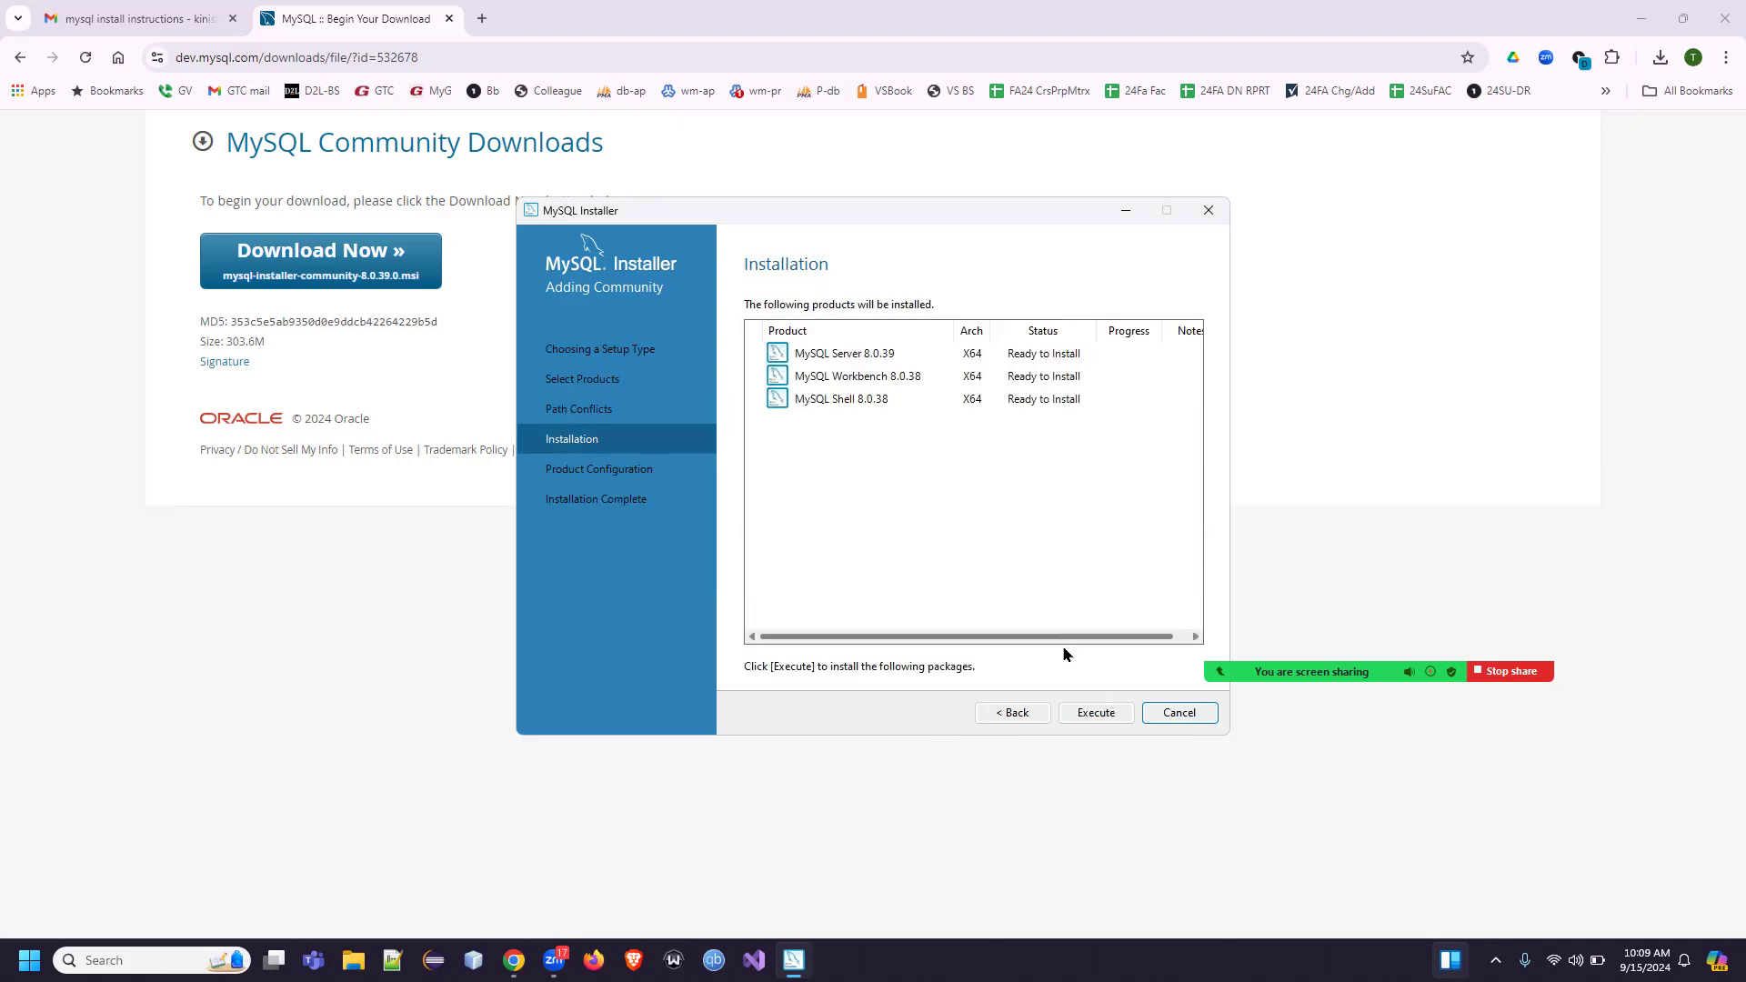
{"action": "left_click", "coordinate": [1096, 714]}
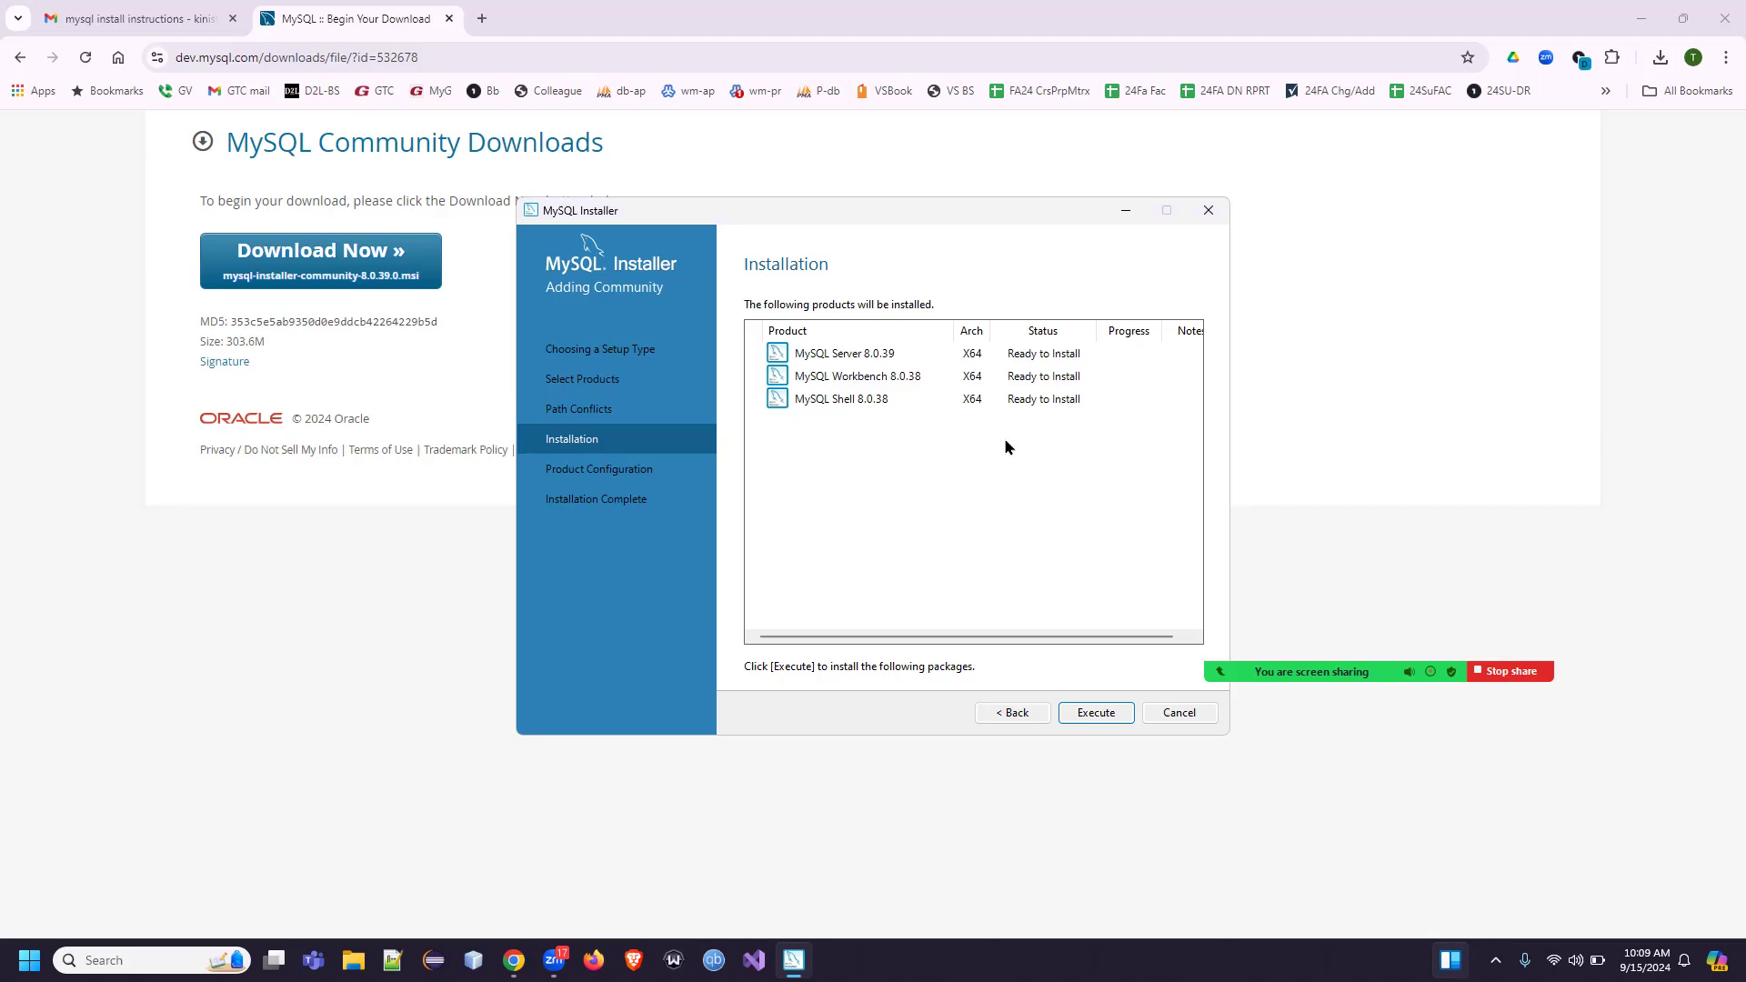
{"action": "left_click", "coordinate": [1083, 716]}
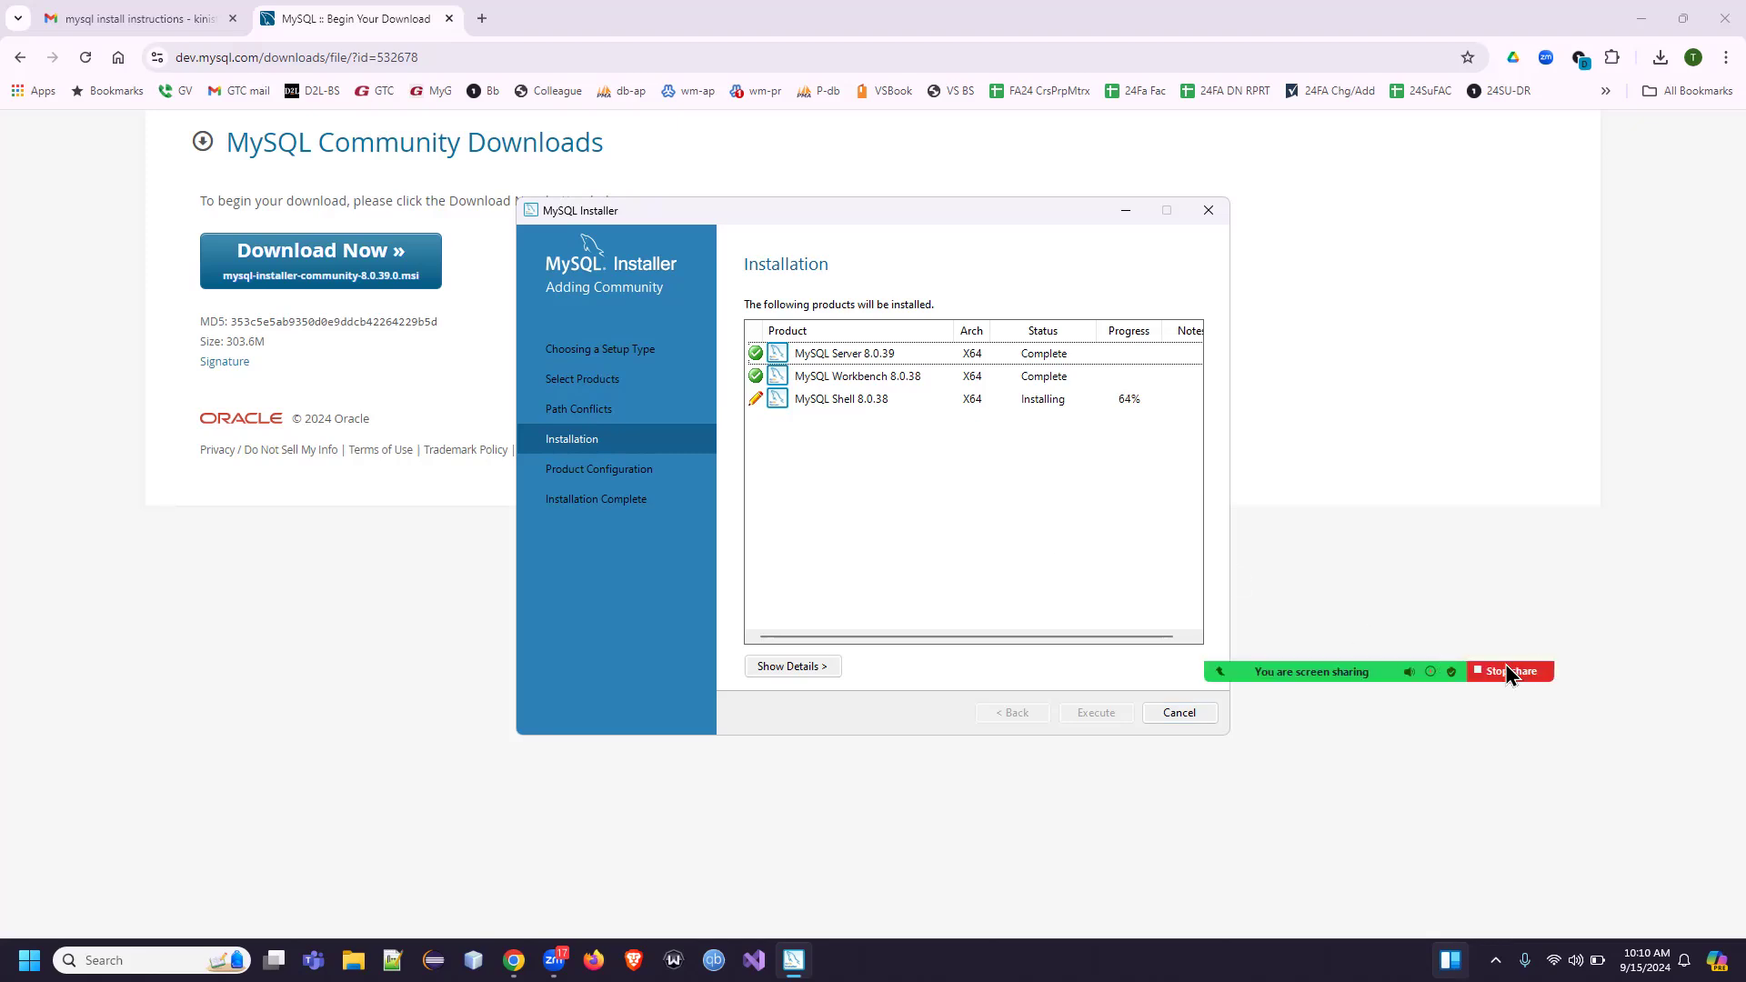
{"action": "mouse_move", "coordinate": [1319, 673]}
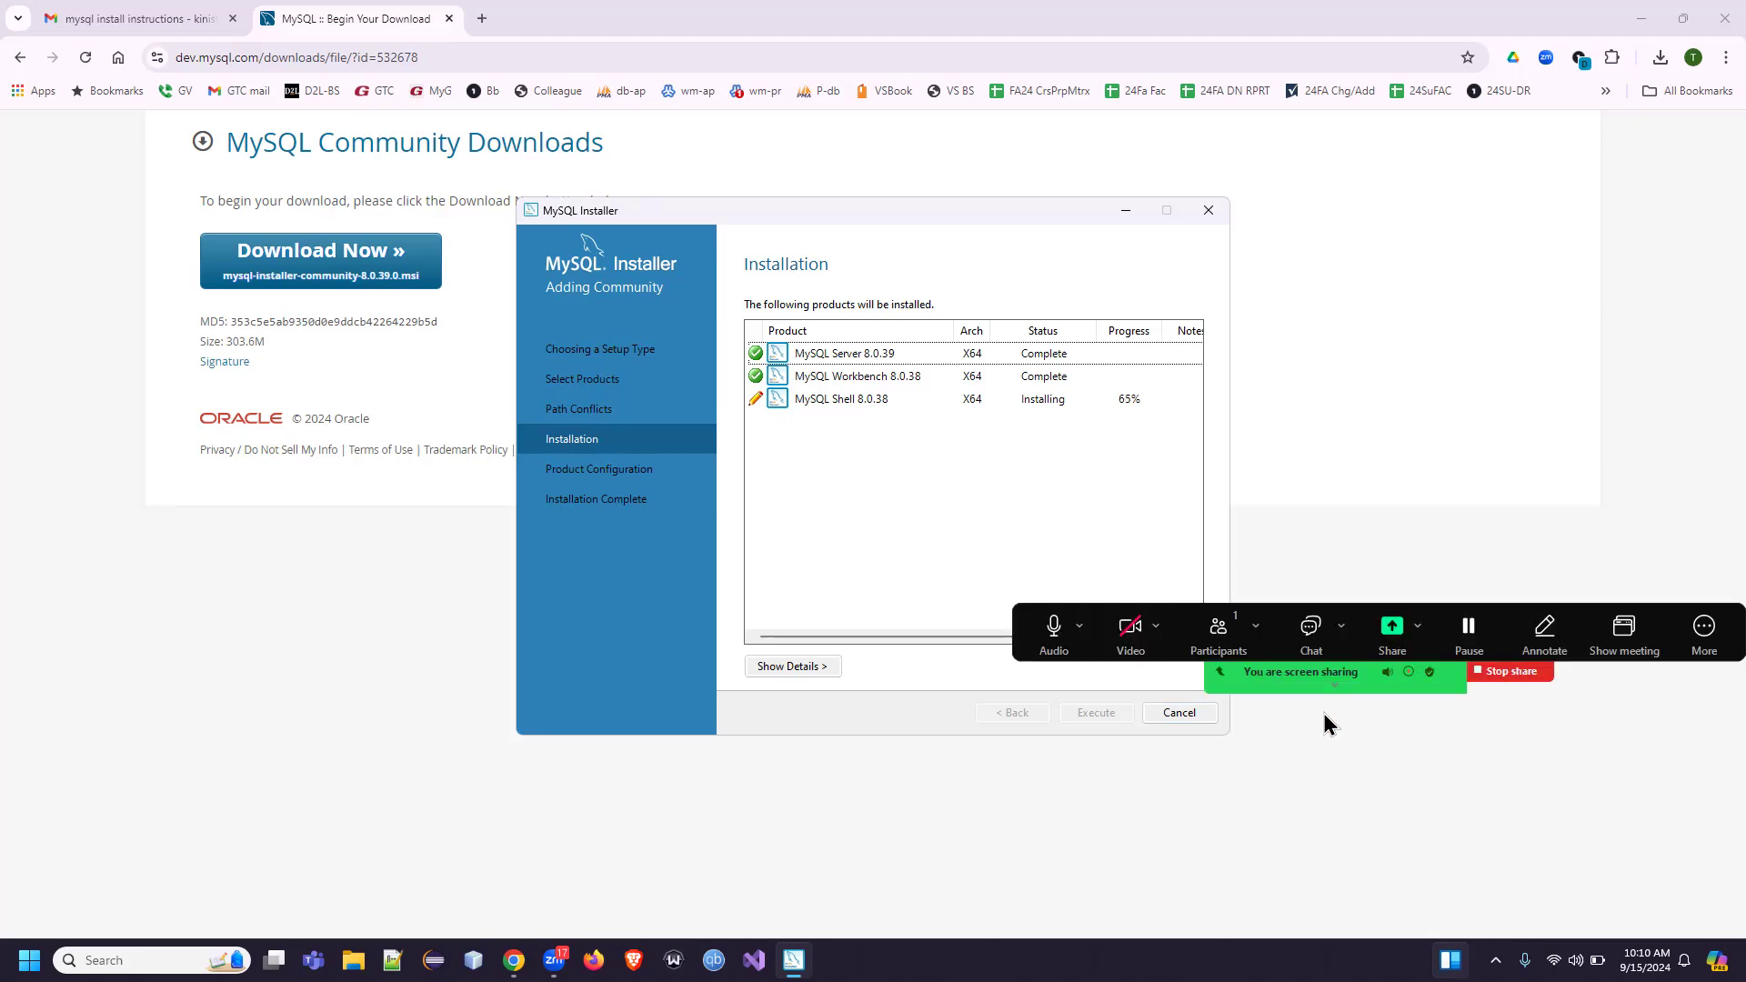
{"action": "left_click", "coordinate": [1701, 641]}
{"action": "mouse_move", "coordinate": [1632, 725]}
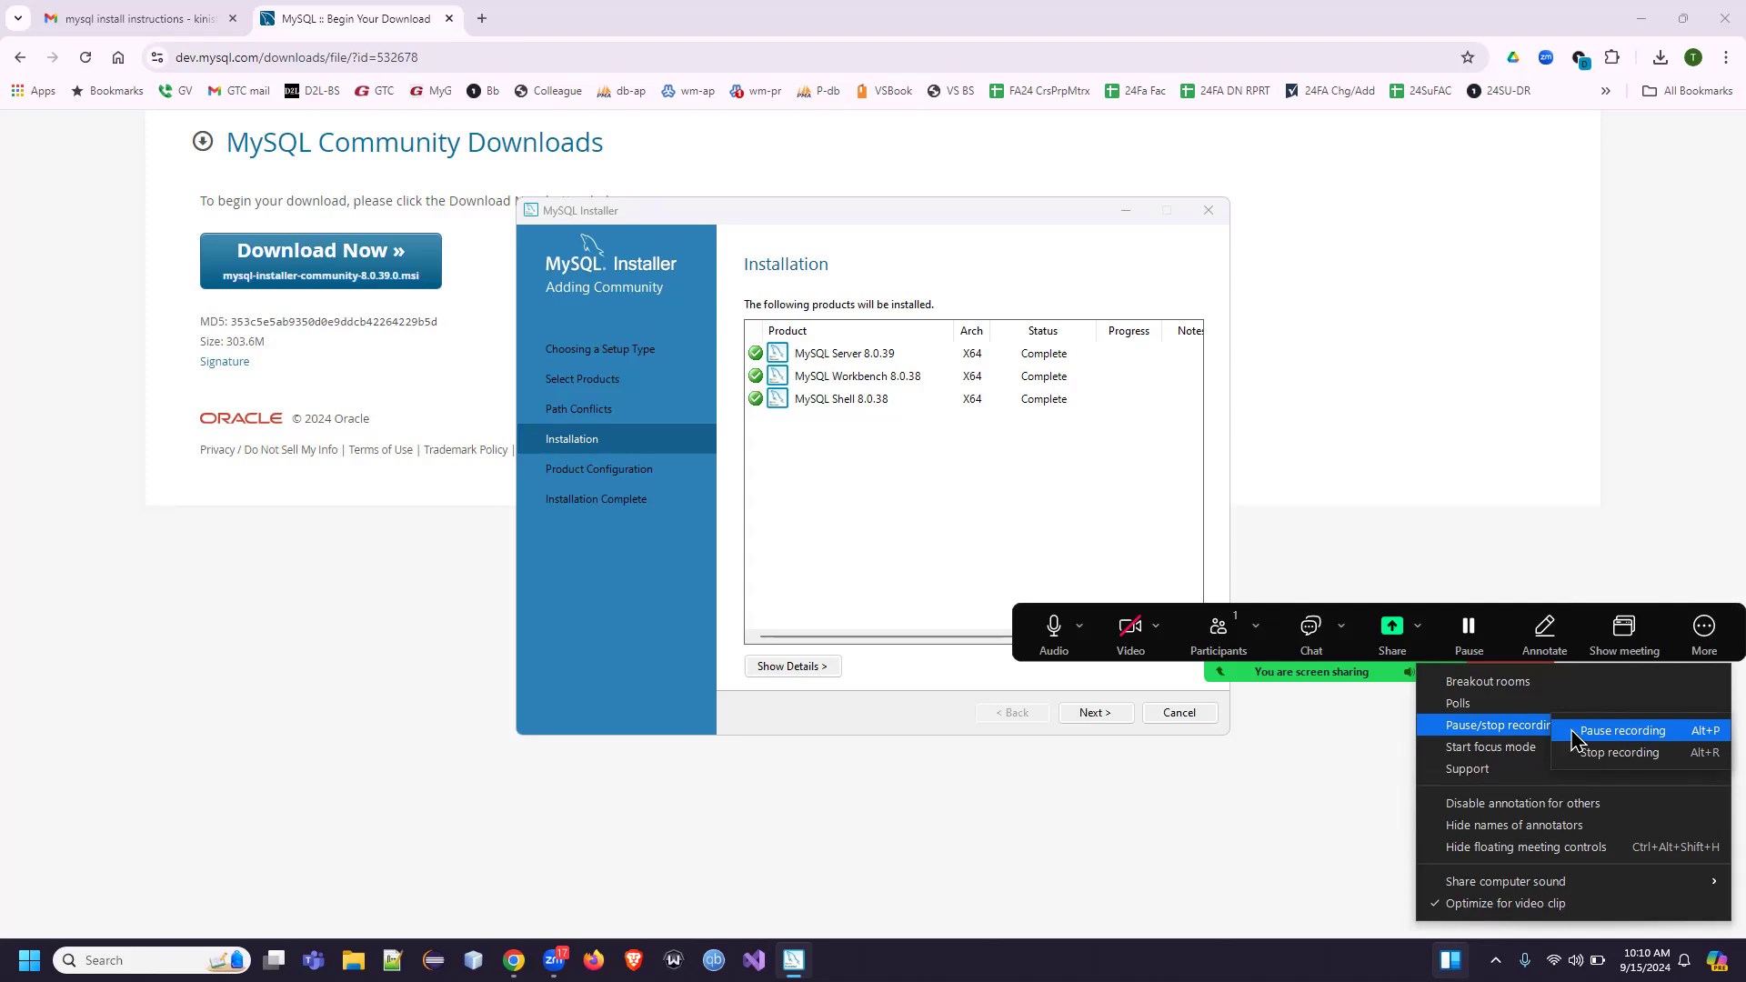
{"action": "left_click", "coordinate": [1623, 730]}
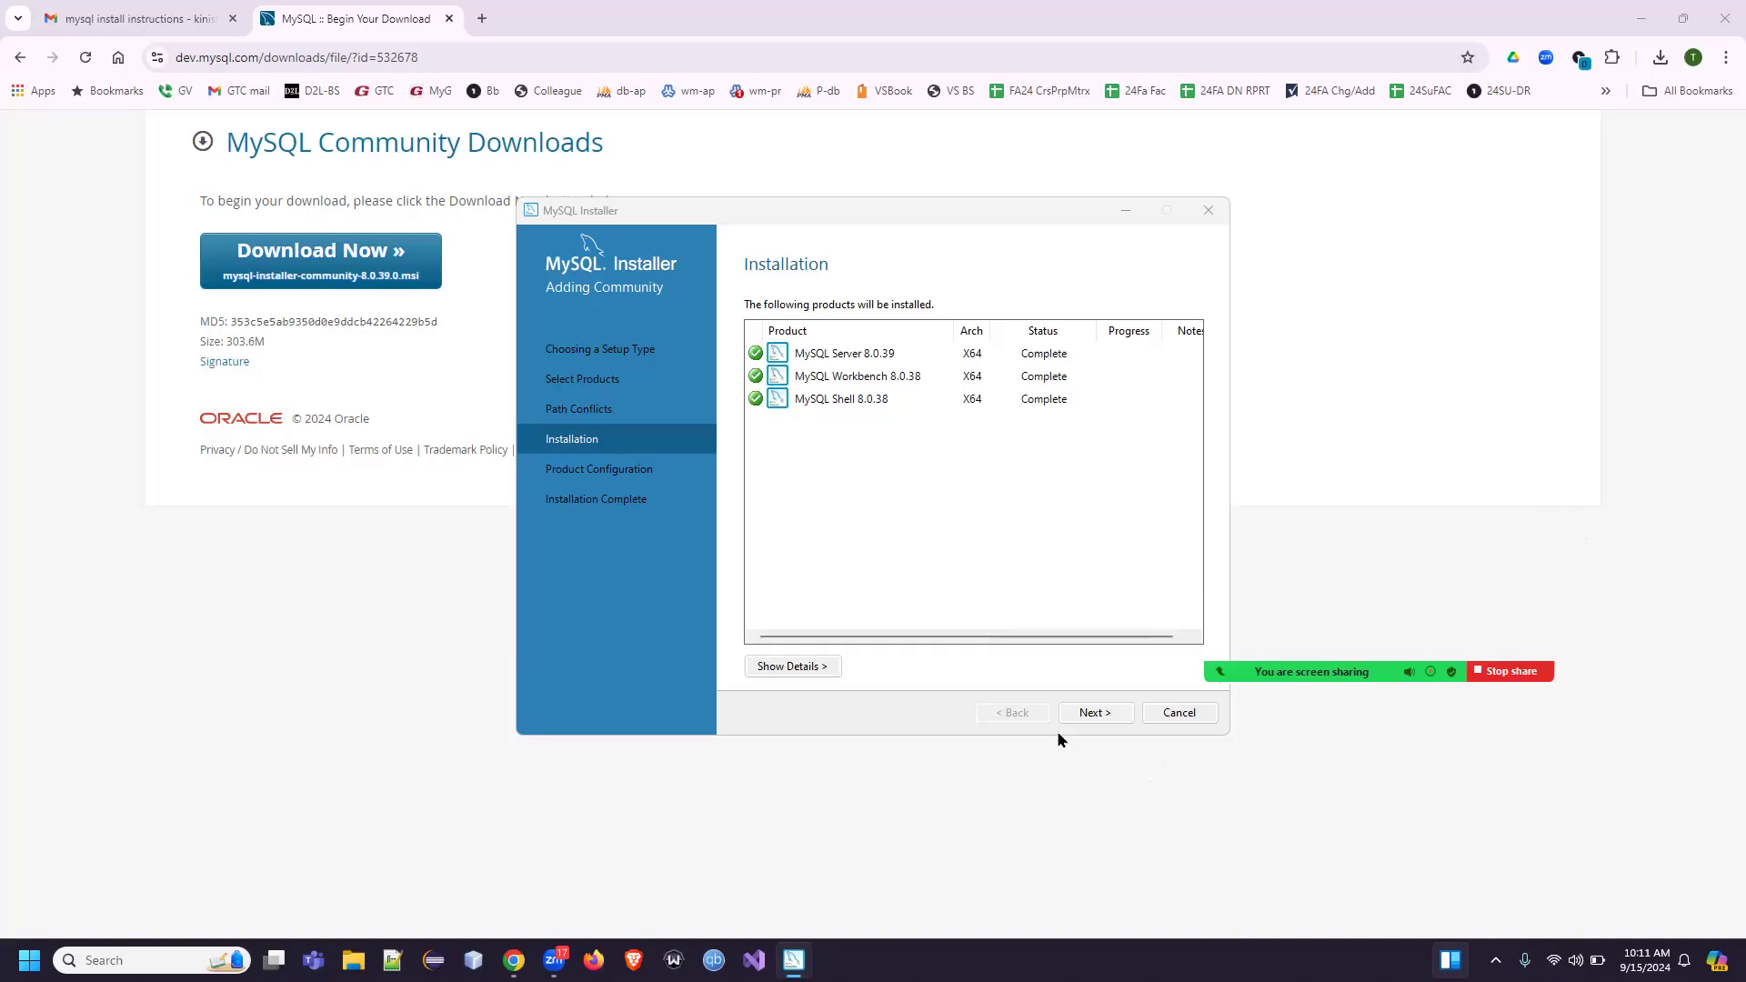
- Proceed from the installation to product configuration and start configuring MySQL Server 8.0.39
{"action": "left_click", "coordinate": [1095, 715]}
{"action": "left_click", "coordinate": [1096, 715]}
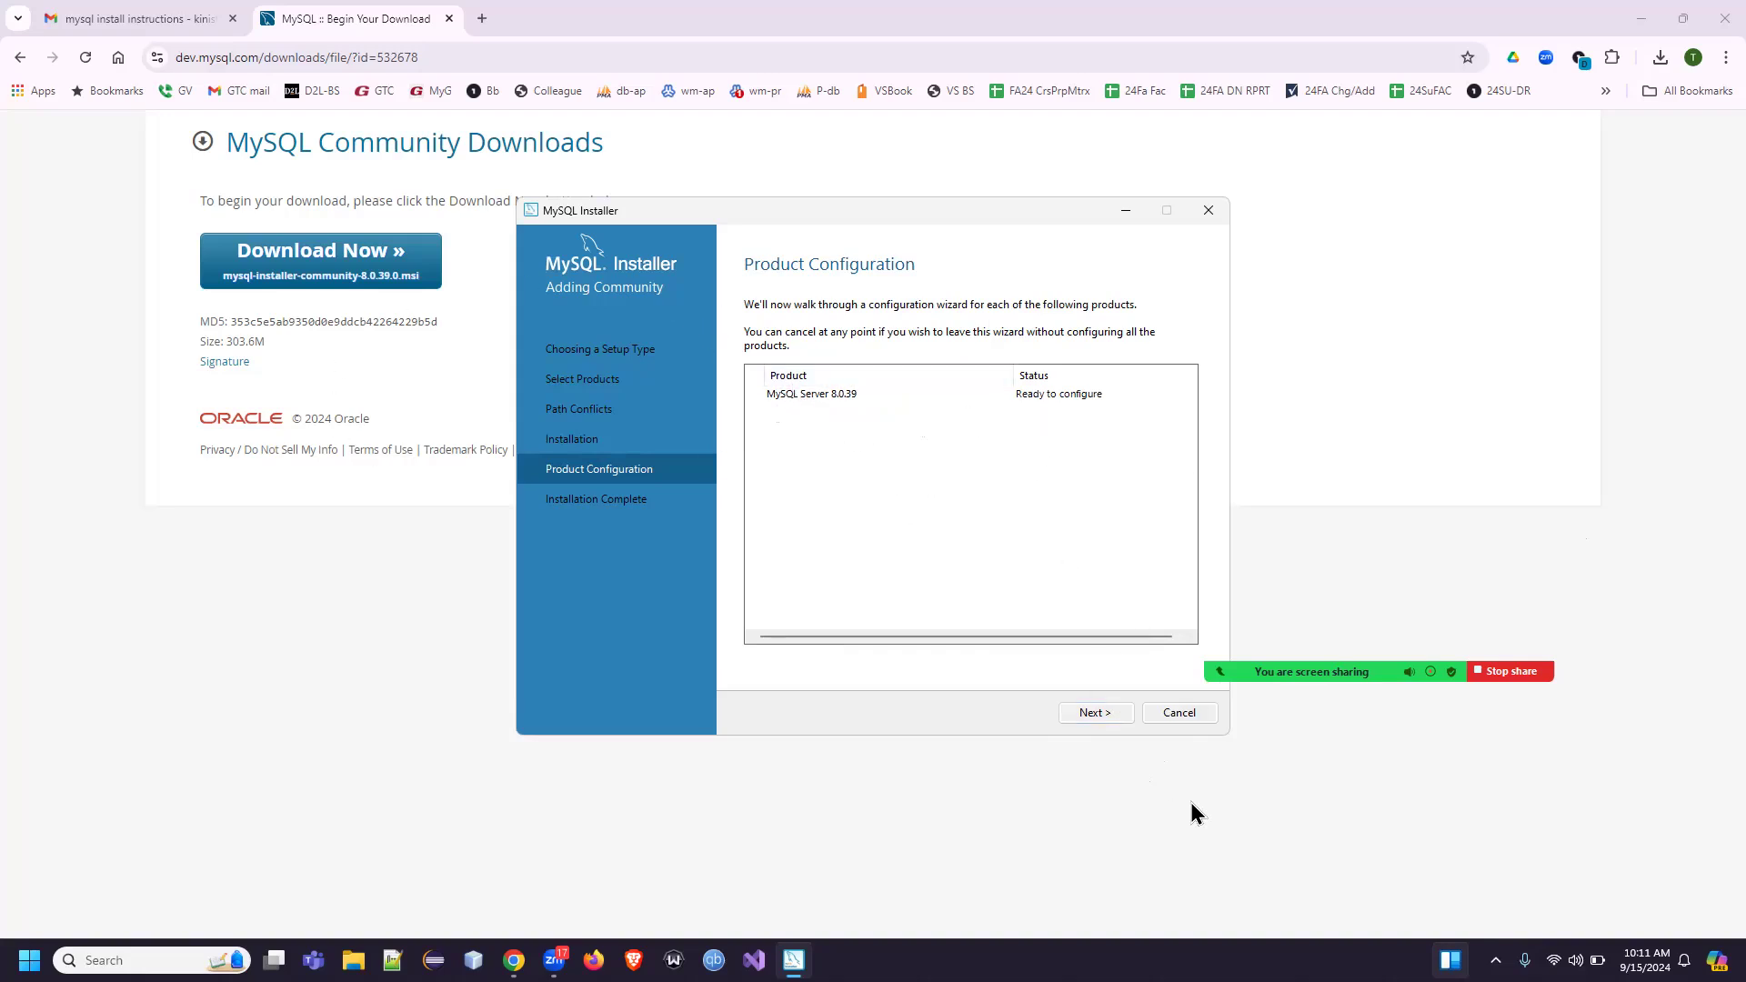
{"action": "left_click", "coordinate": [1093, 715]}
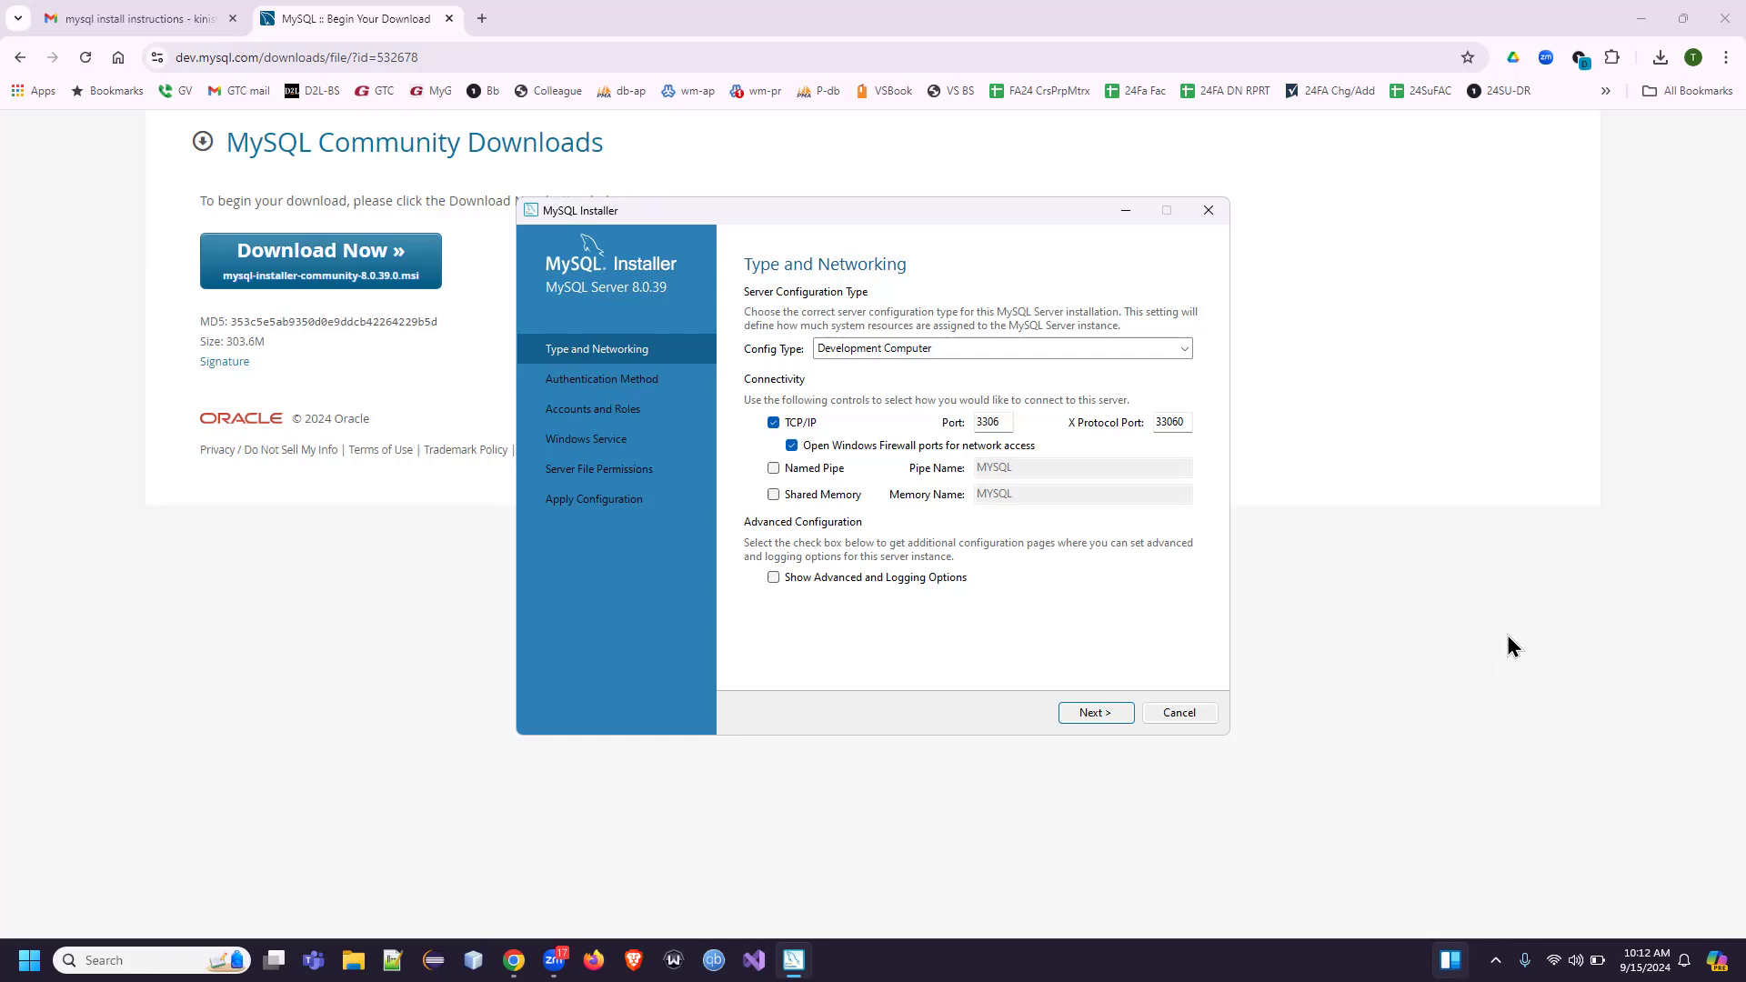
{"action": "left_click", "coordinate": [1699, 632]}
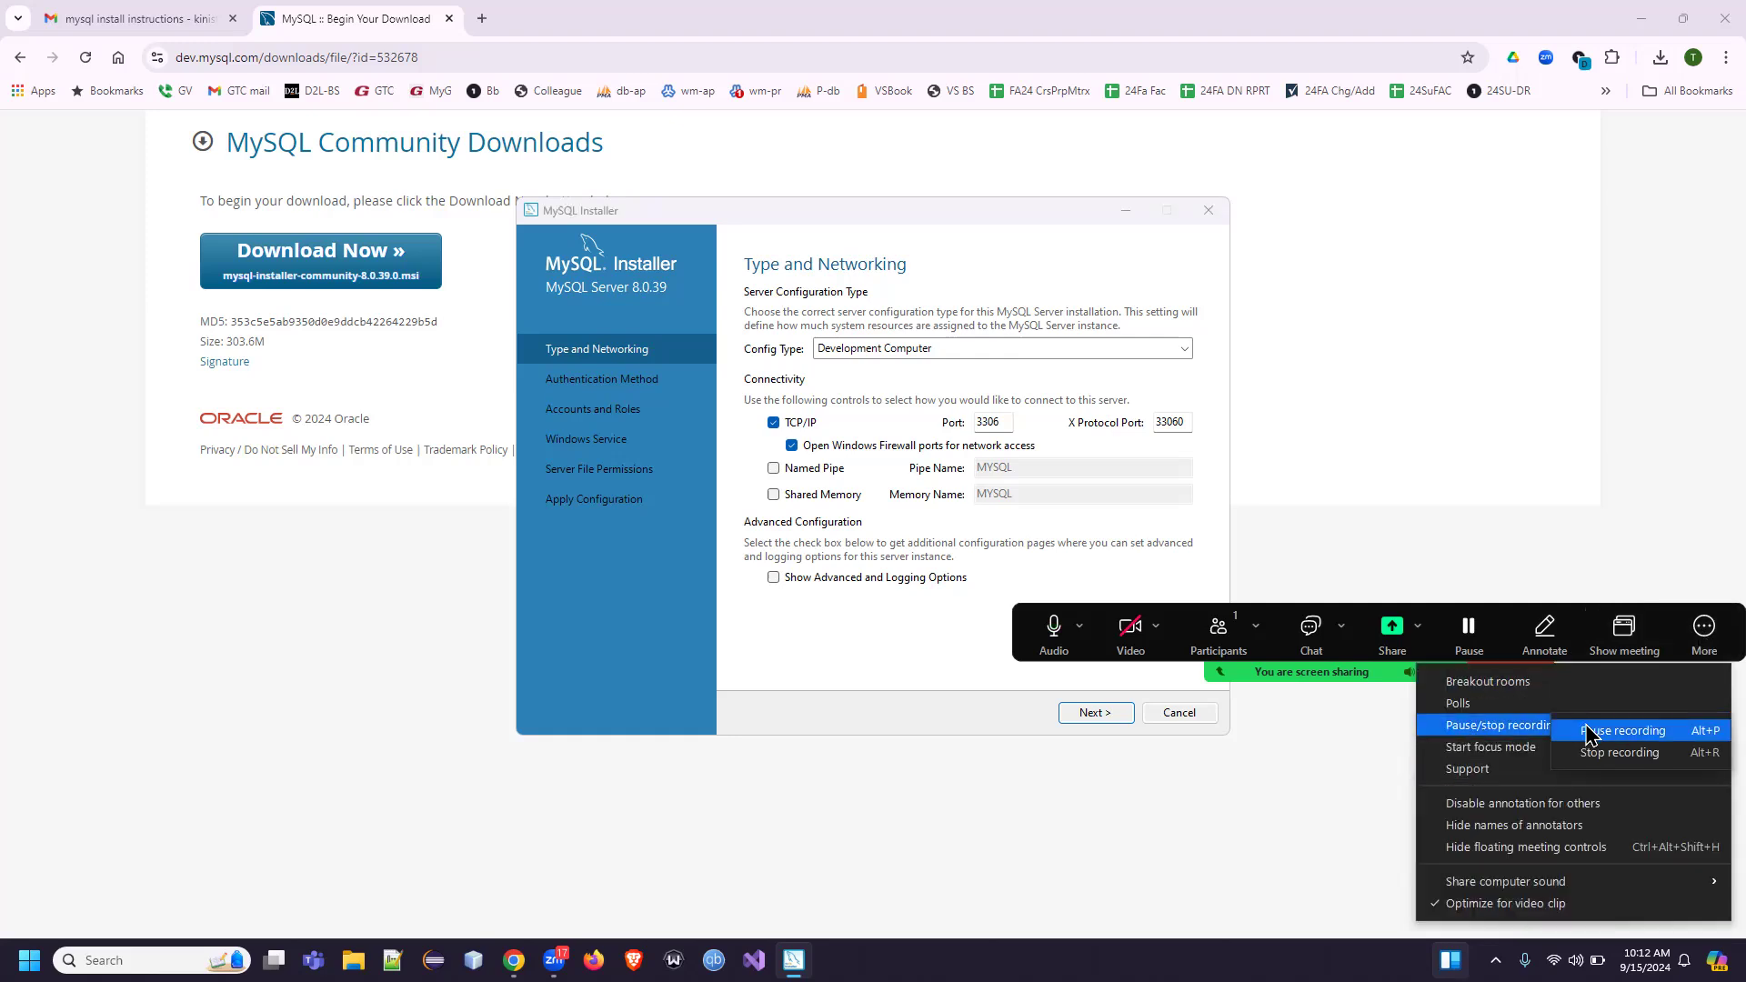
{"action": "left_click", "coordinate": [1590, 734]}
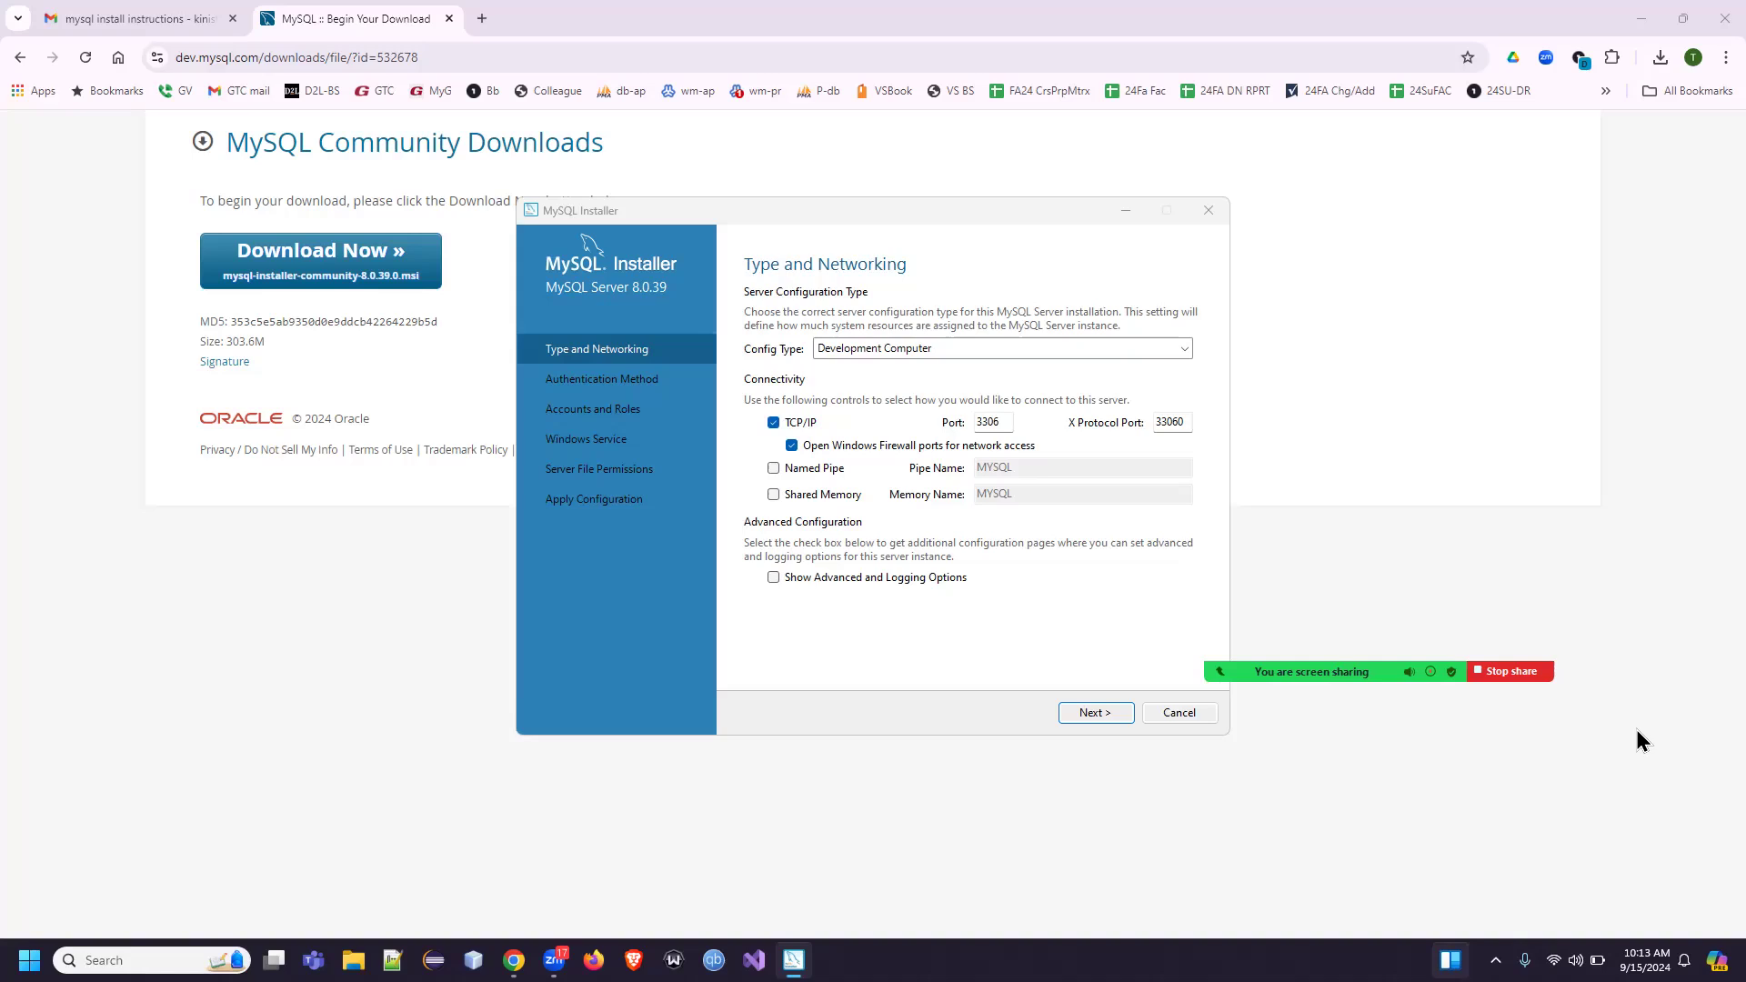
- Accept the Development Computer configuration type with TCP/IP on port 3306 and X Protocol port 33060
{"action": "left_click", "coordinate": [1100, 713]}
{"action": "left_click", "coordinate": [1095, 713]}
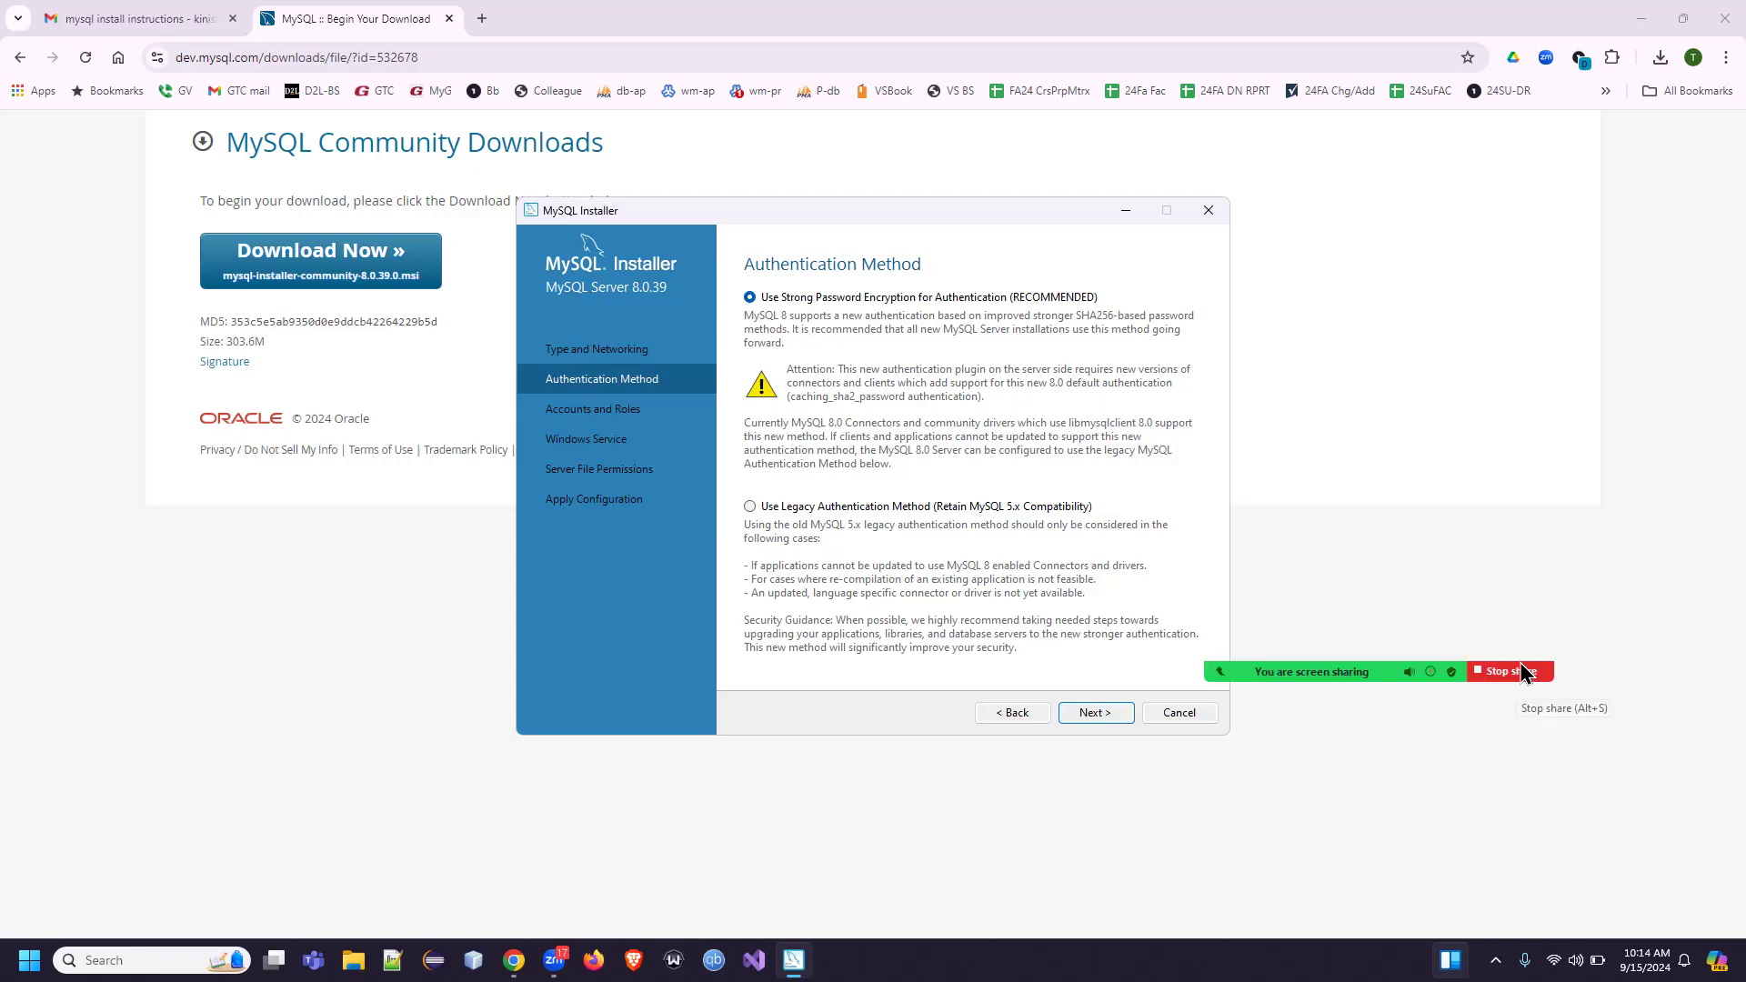
{"action": "mouse_move", "coordinate": [1311, 648]}
{"action": "left_click", "coordinate": [1703, 627]}
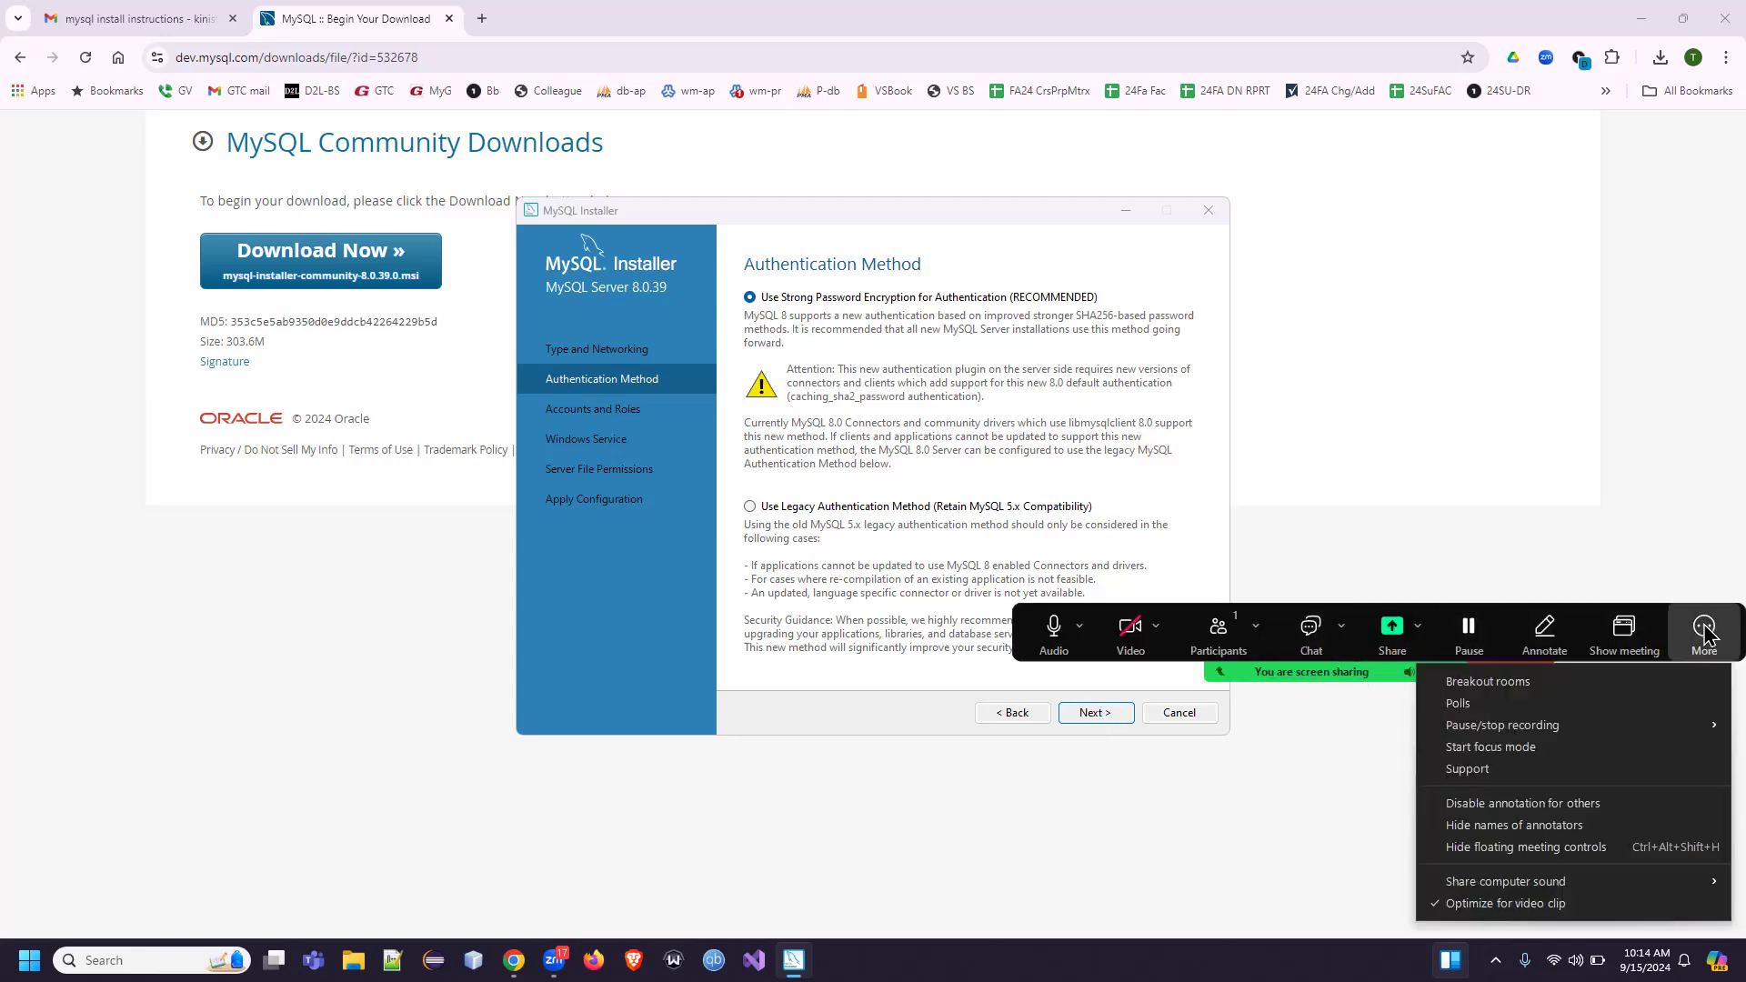
{"action": "left_click", "coordinate": [1591, 741]}
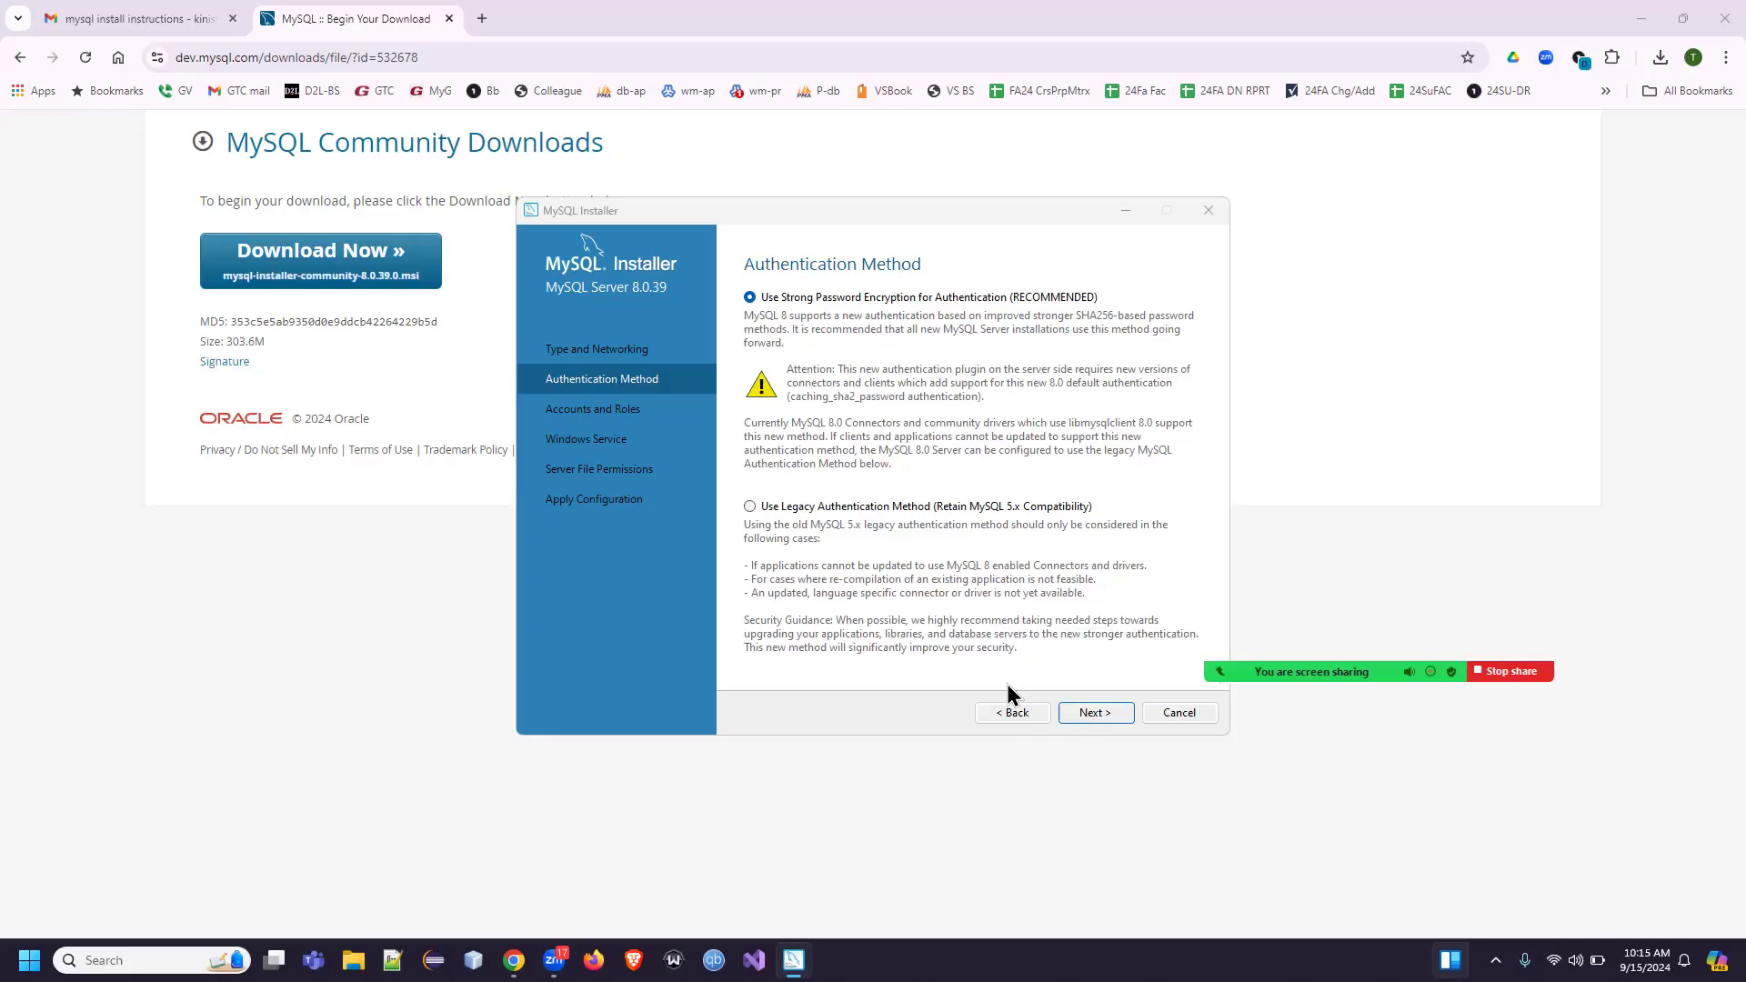
- Accept strong password encryption as the server's authentication method
{"action": "left_click", "coordinate": [1087, 712]}
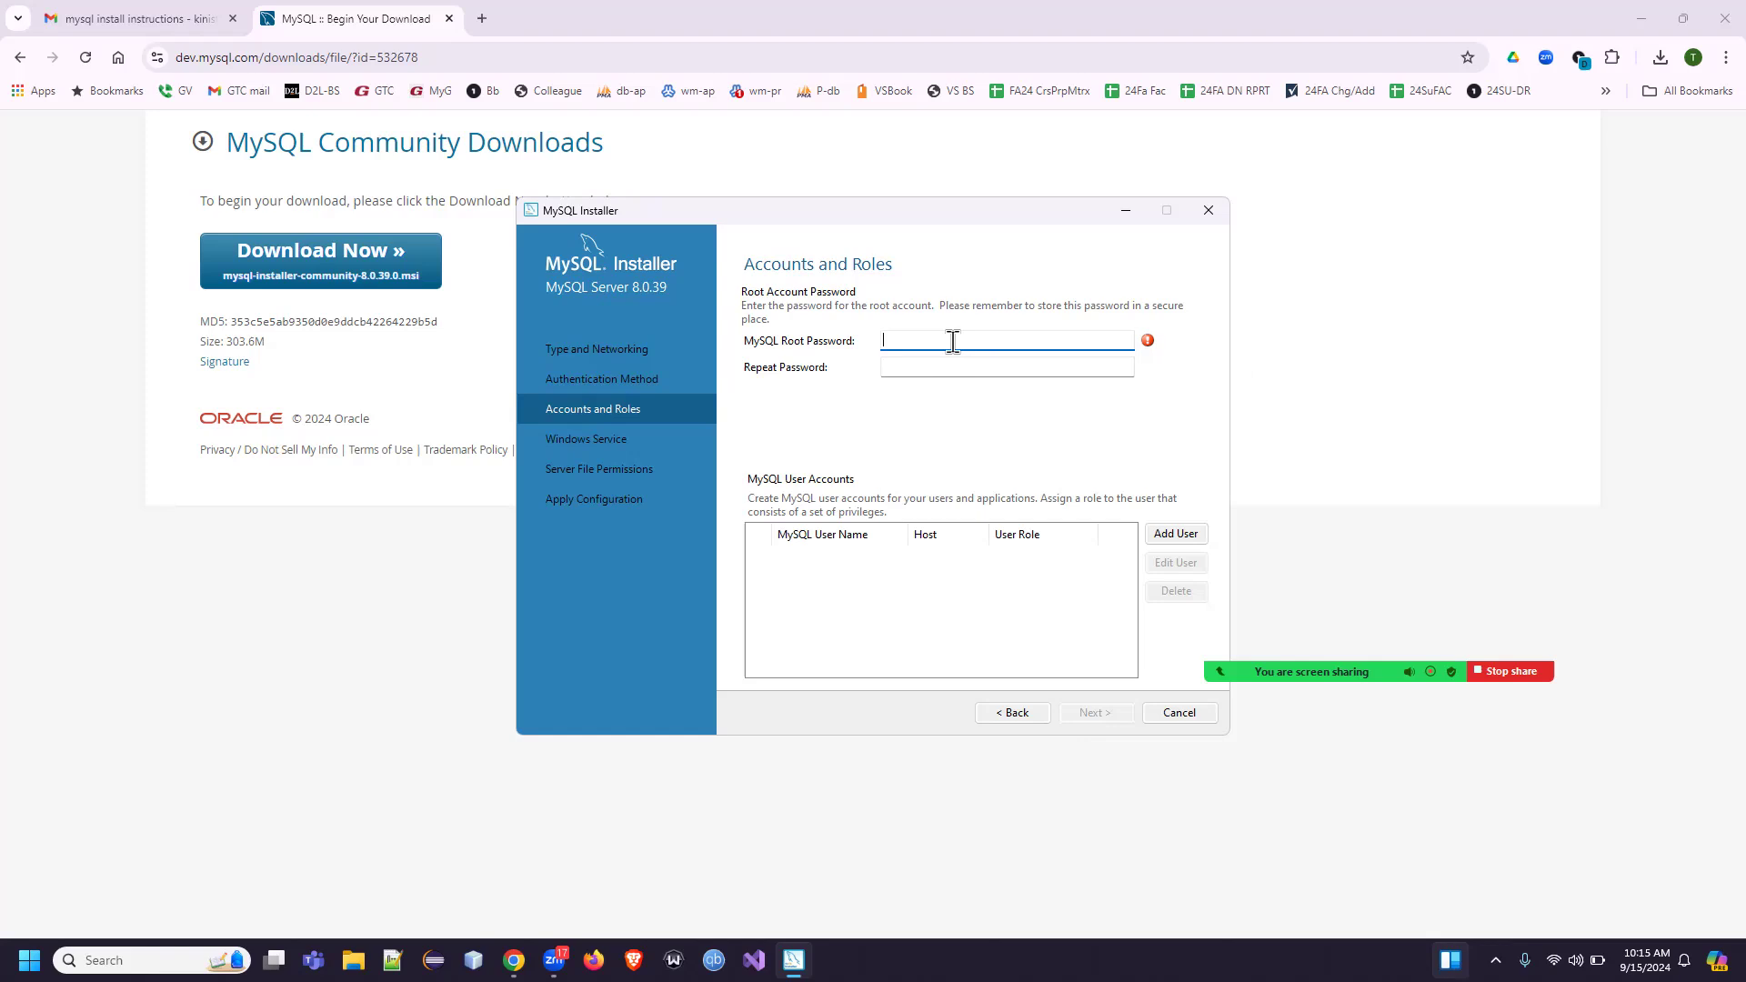
{"action": "type", "text": "••"}
{"action": "type", "text": "•••••"}
{"action": "type", "text": "•"}
{"action": "key", "text": "BackSpace"}
{"action": "key", "text": "BackSpace"}
{"action": "key", "text": "BackSpace"}
{"action": "key", "text": "BackSpace"}
{"action": "key", "text": "BackSpace"}
{"action": "key", "text": "BackSpace"}
{"action": "key", "text": "BackSpace"}
{"action": "key", "text": "BackSpace"}
{"action": "key", "text": "BackSpace"}
{"action": "key", "text": "BackSpace"}
{"action": "type", "text": "••"}
{"action": "key", "text": "BackSpace"}
{"action": "key", "text": "BackSpace"}
{"action": "key", "text": "BackSpace"}
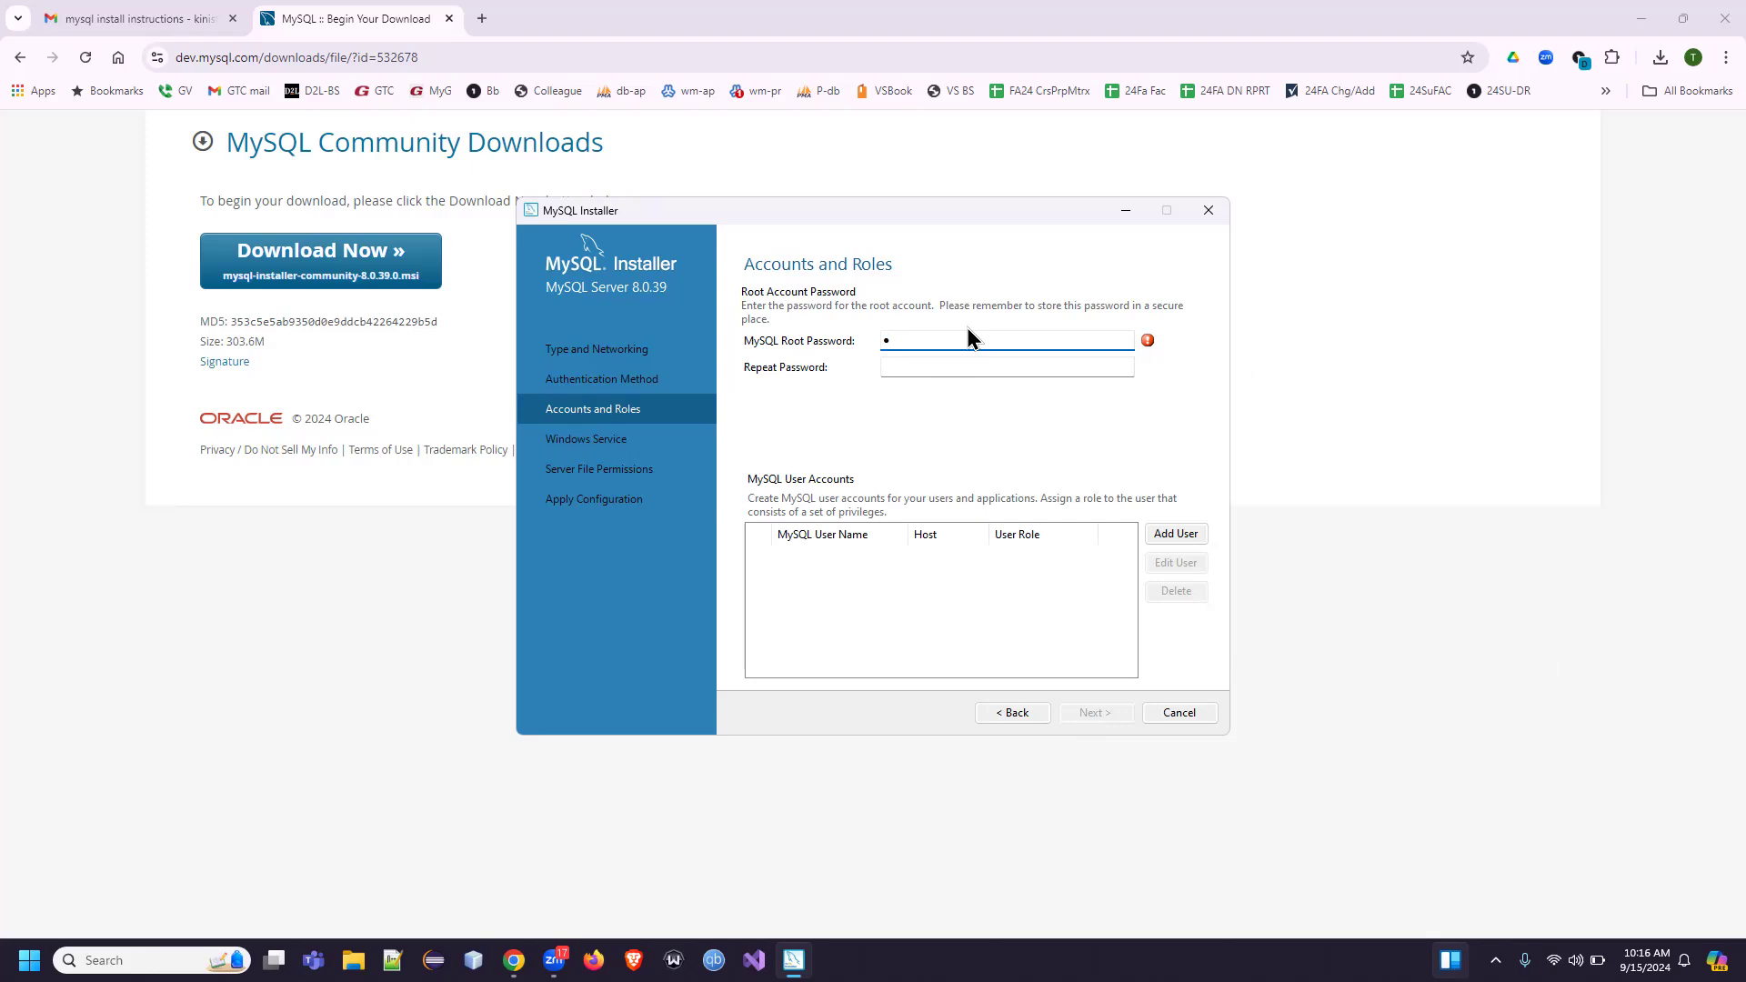
- Enter and repeat the MySQL root password, and proceed without adding any user accounts
{"action": "type", "text": "•••••••"}
{"action": "left_click", "coordinate": [967, 369]}
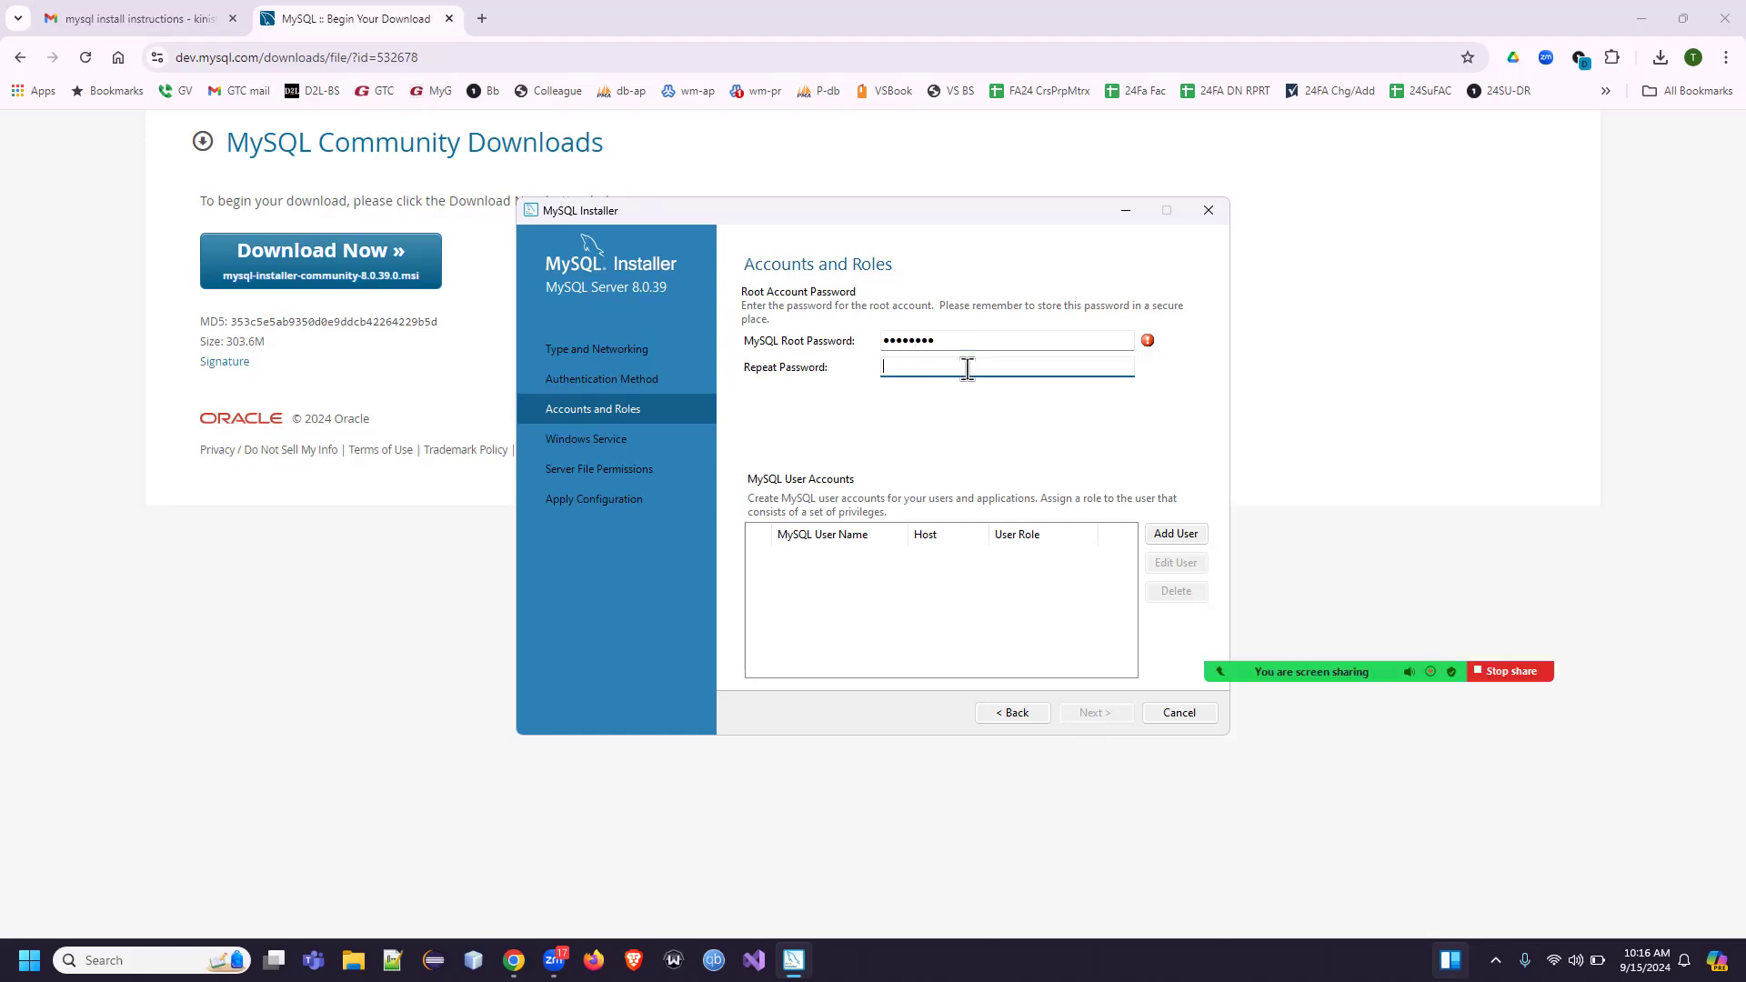
{"action": "type", "text": "•••••••"}
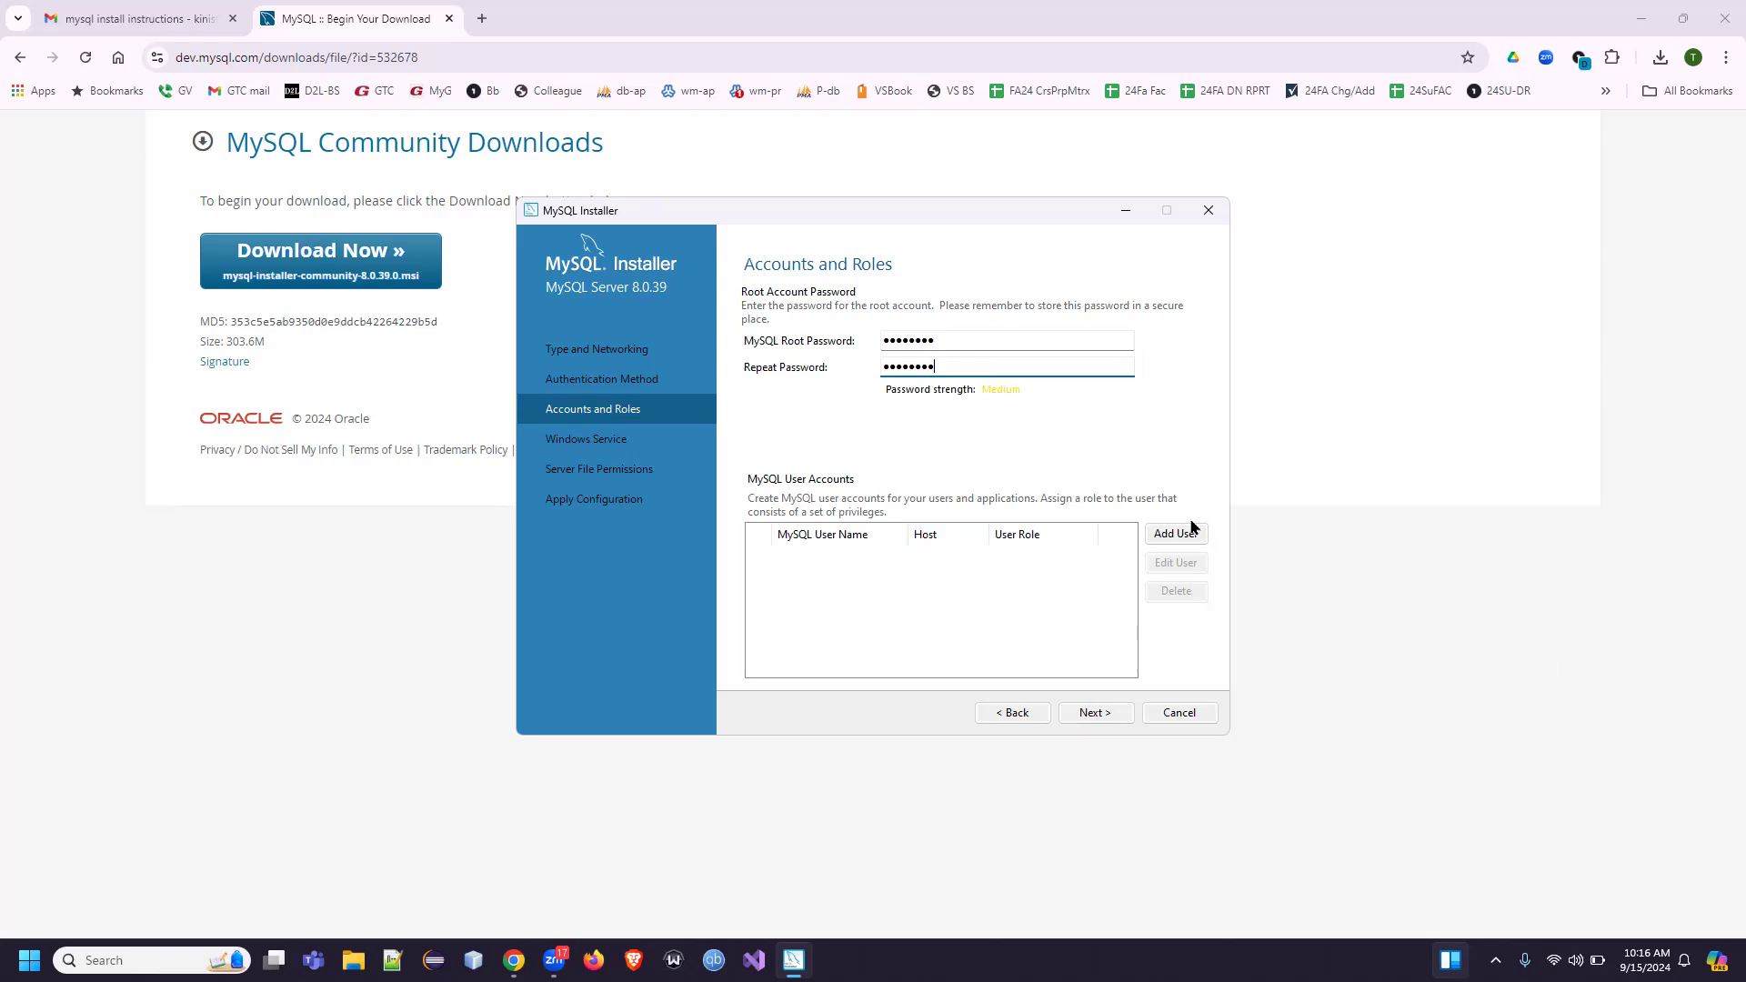
{"action": "left_click", "coordinate": [1101, 710]}
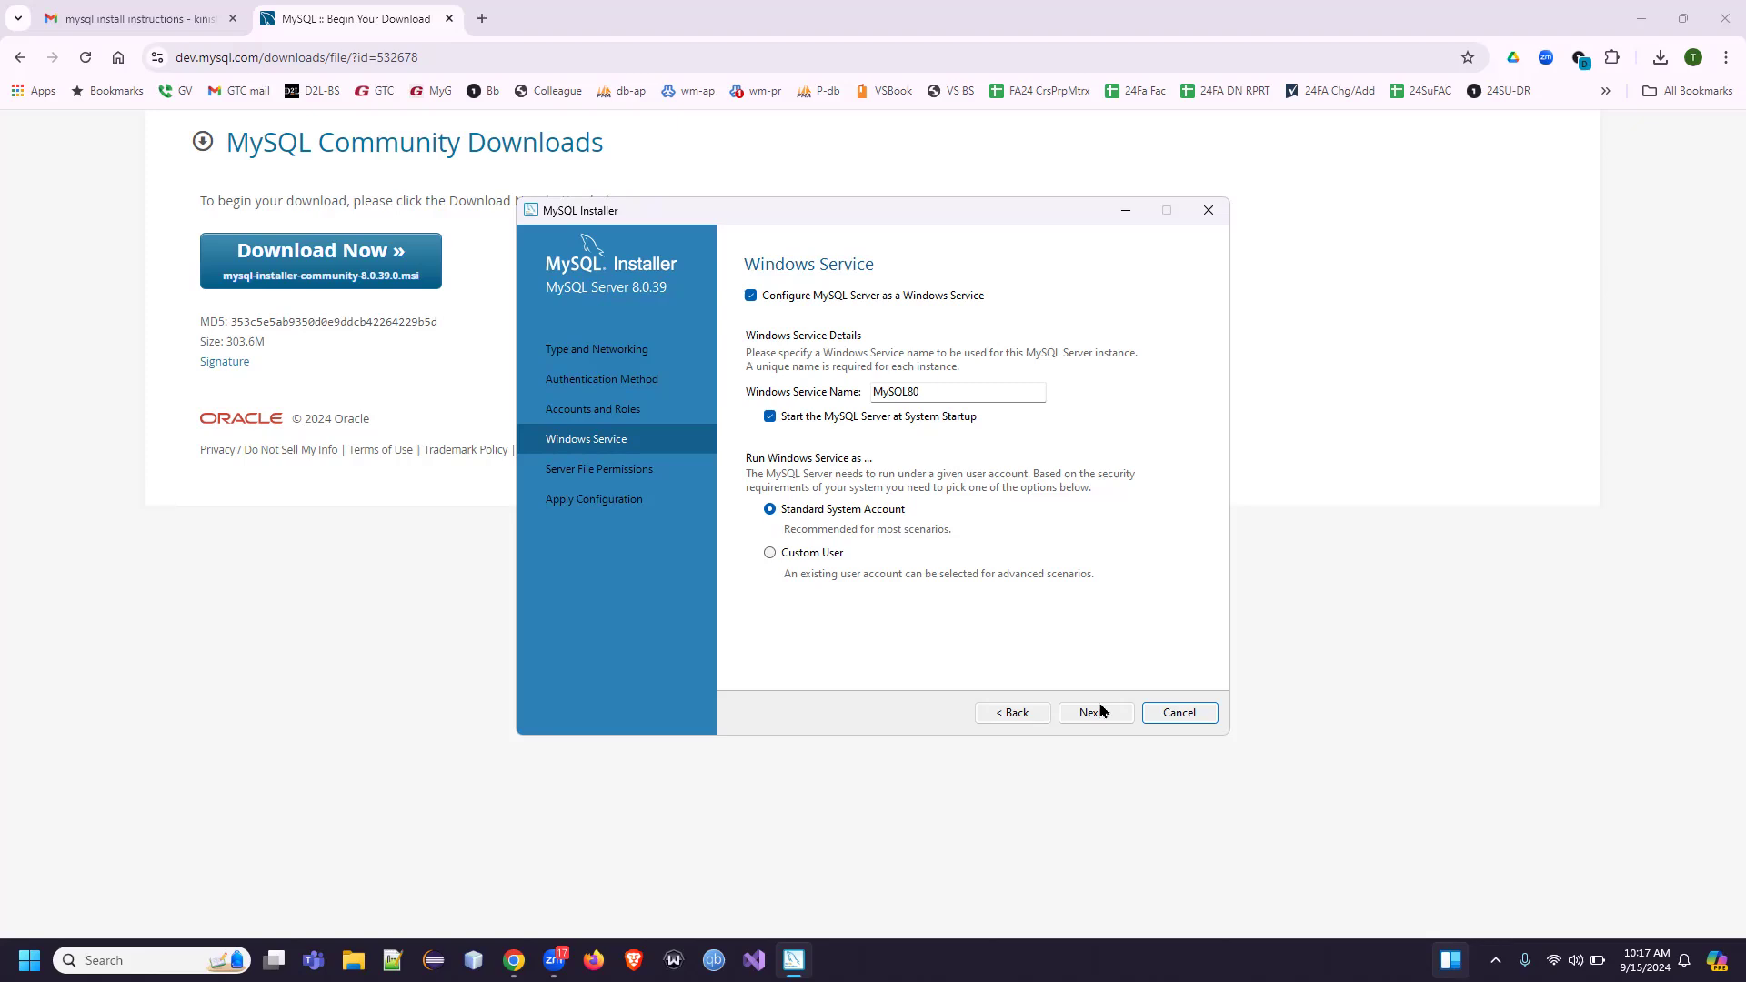
{"action": "mouse_move", "coordinate": [1392, 677]}
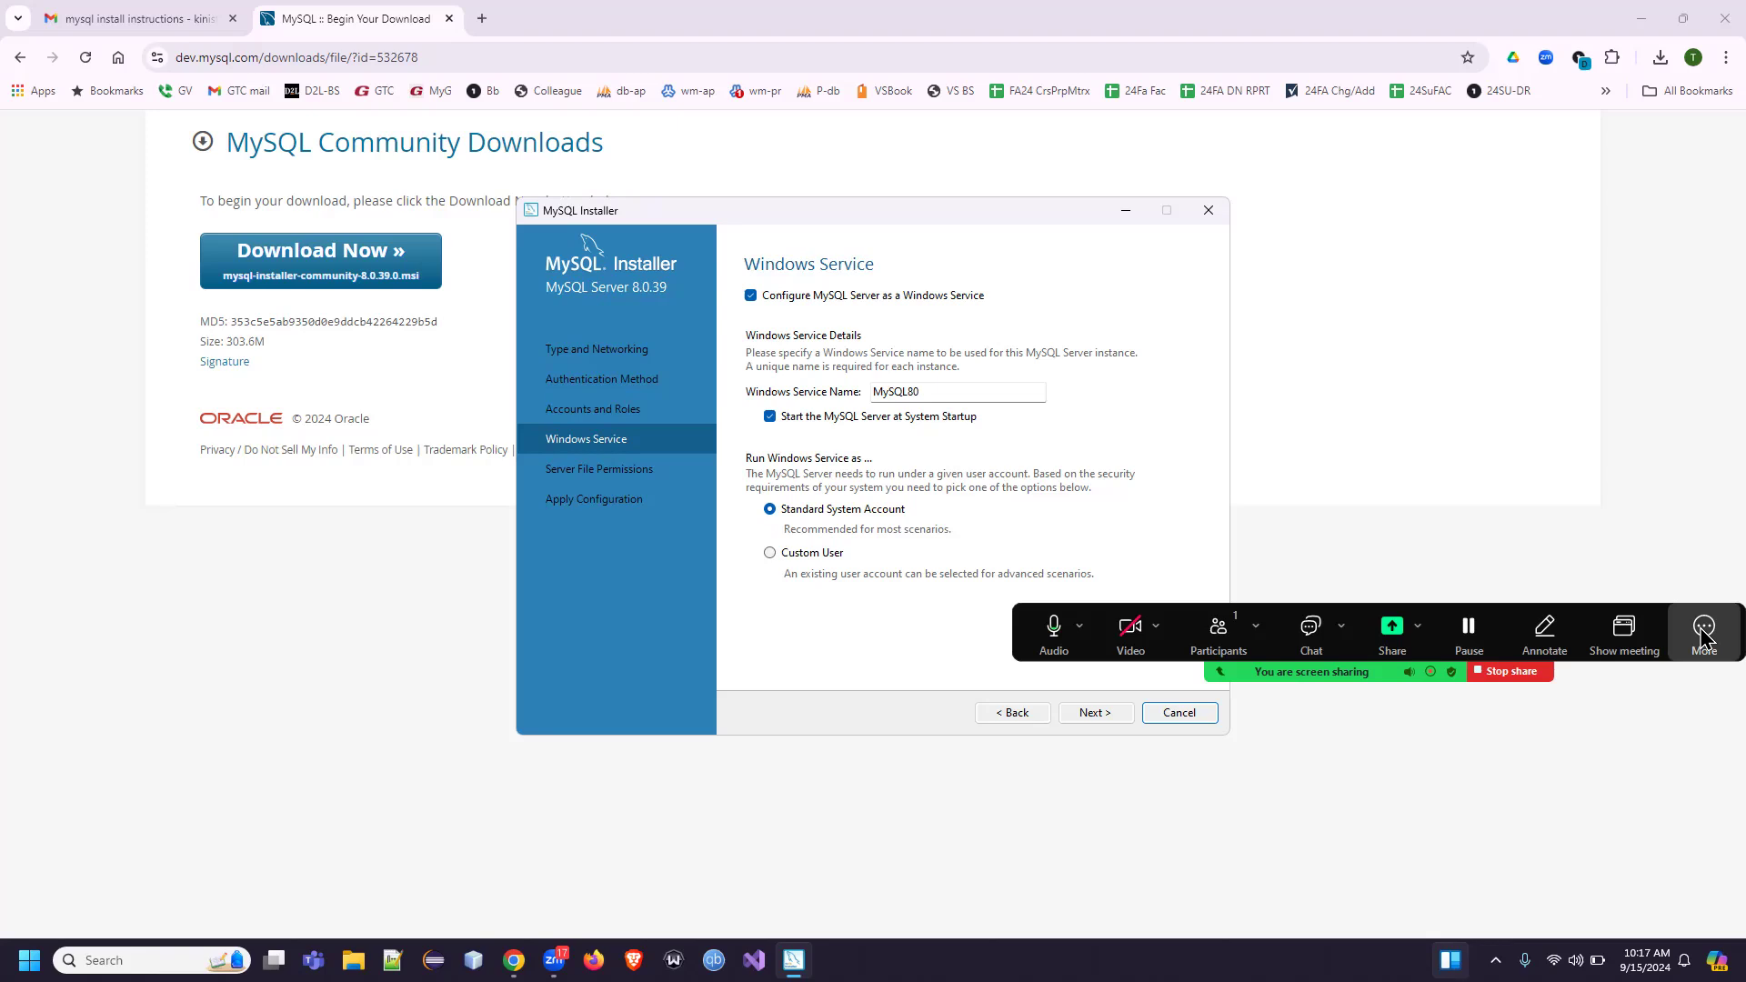
{"action": "left_click", "coordinate": [1703, 633]}
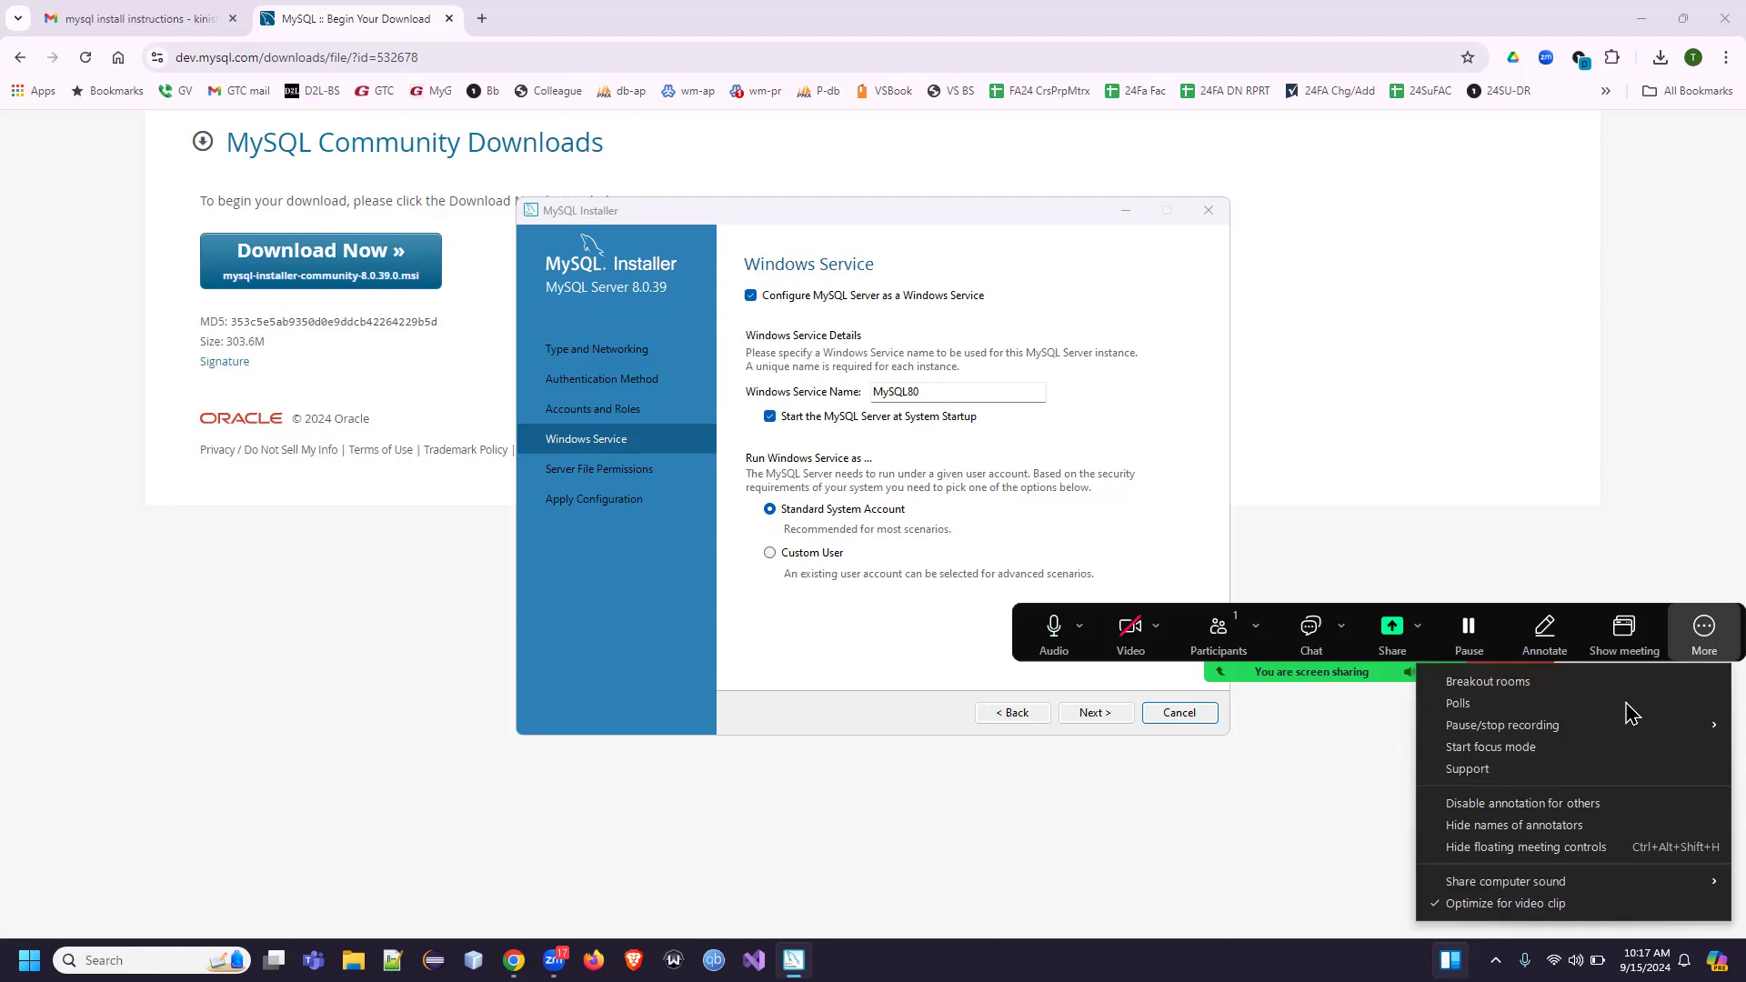
{"action": "left_click", "coordinate": [1621, 731]}
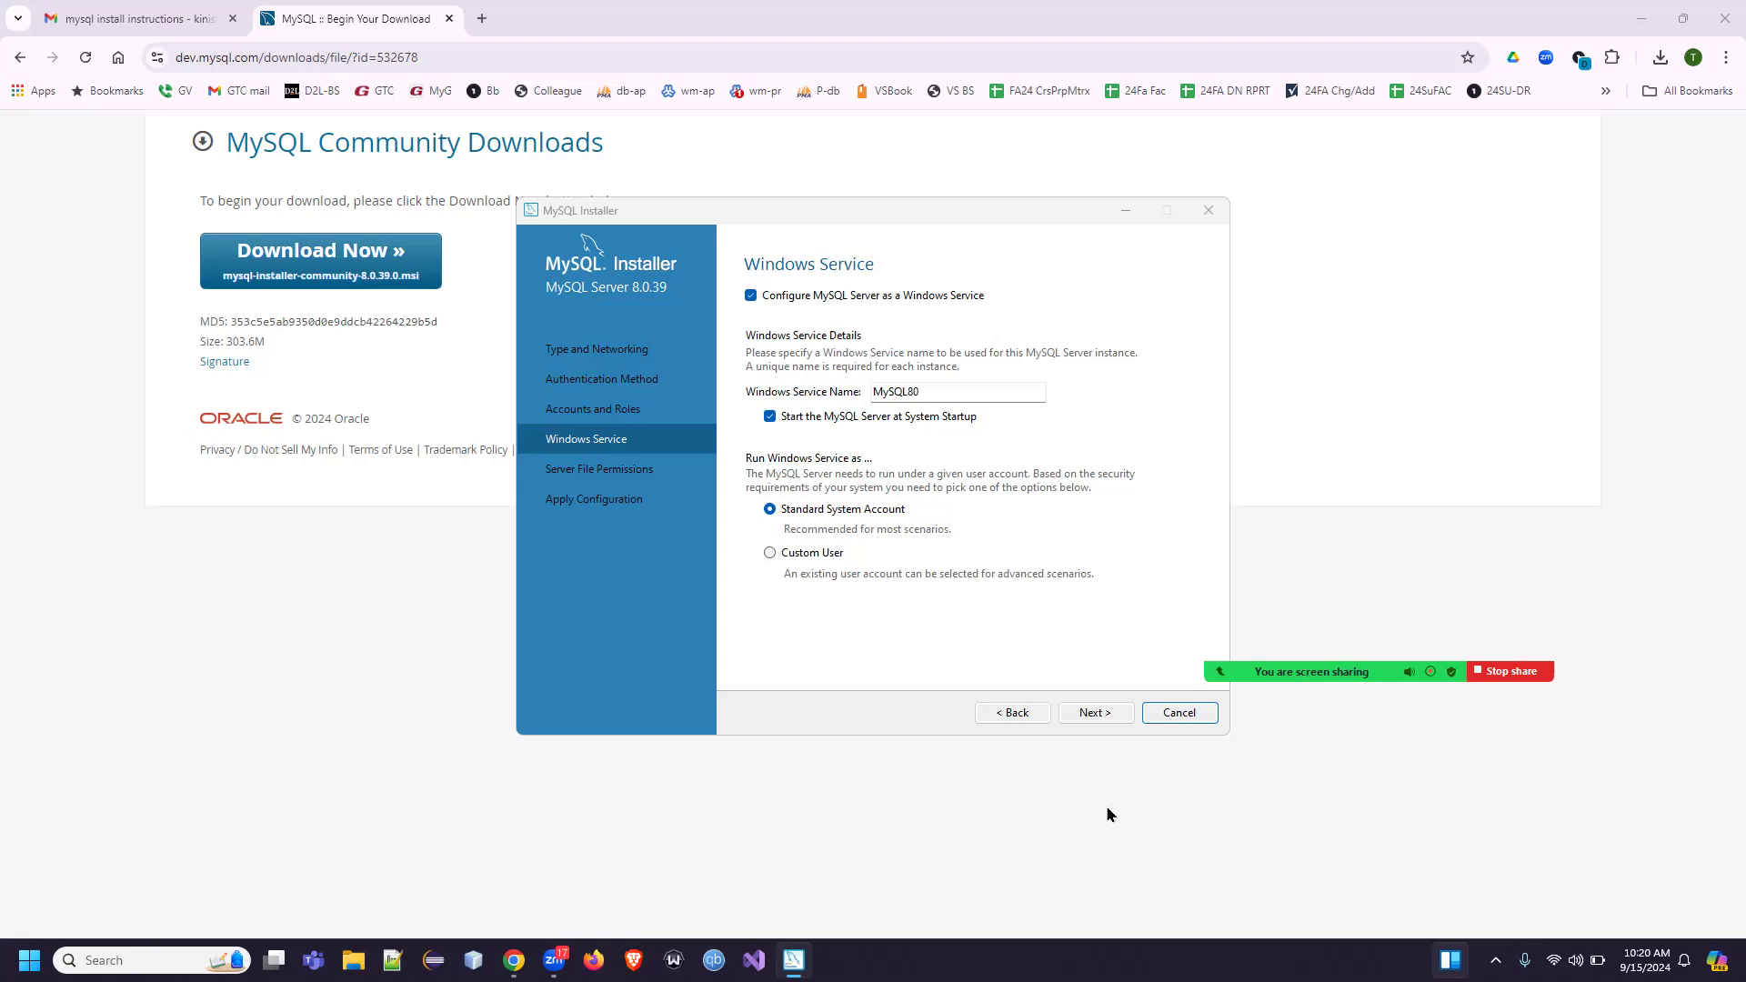
- Accept the MySQL80 Windows service and full-access file permission settings, and apply the MySQL Server configuration through to its finish
{"action": "left_click", "coordinate": [1088, 721]}
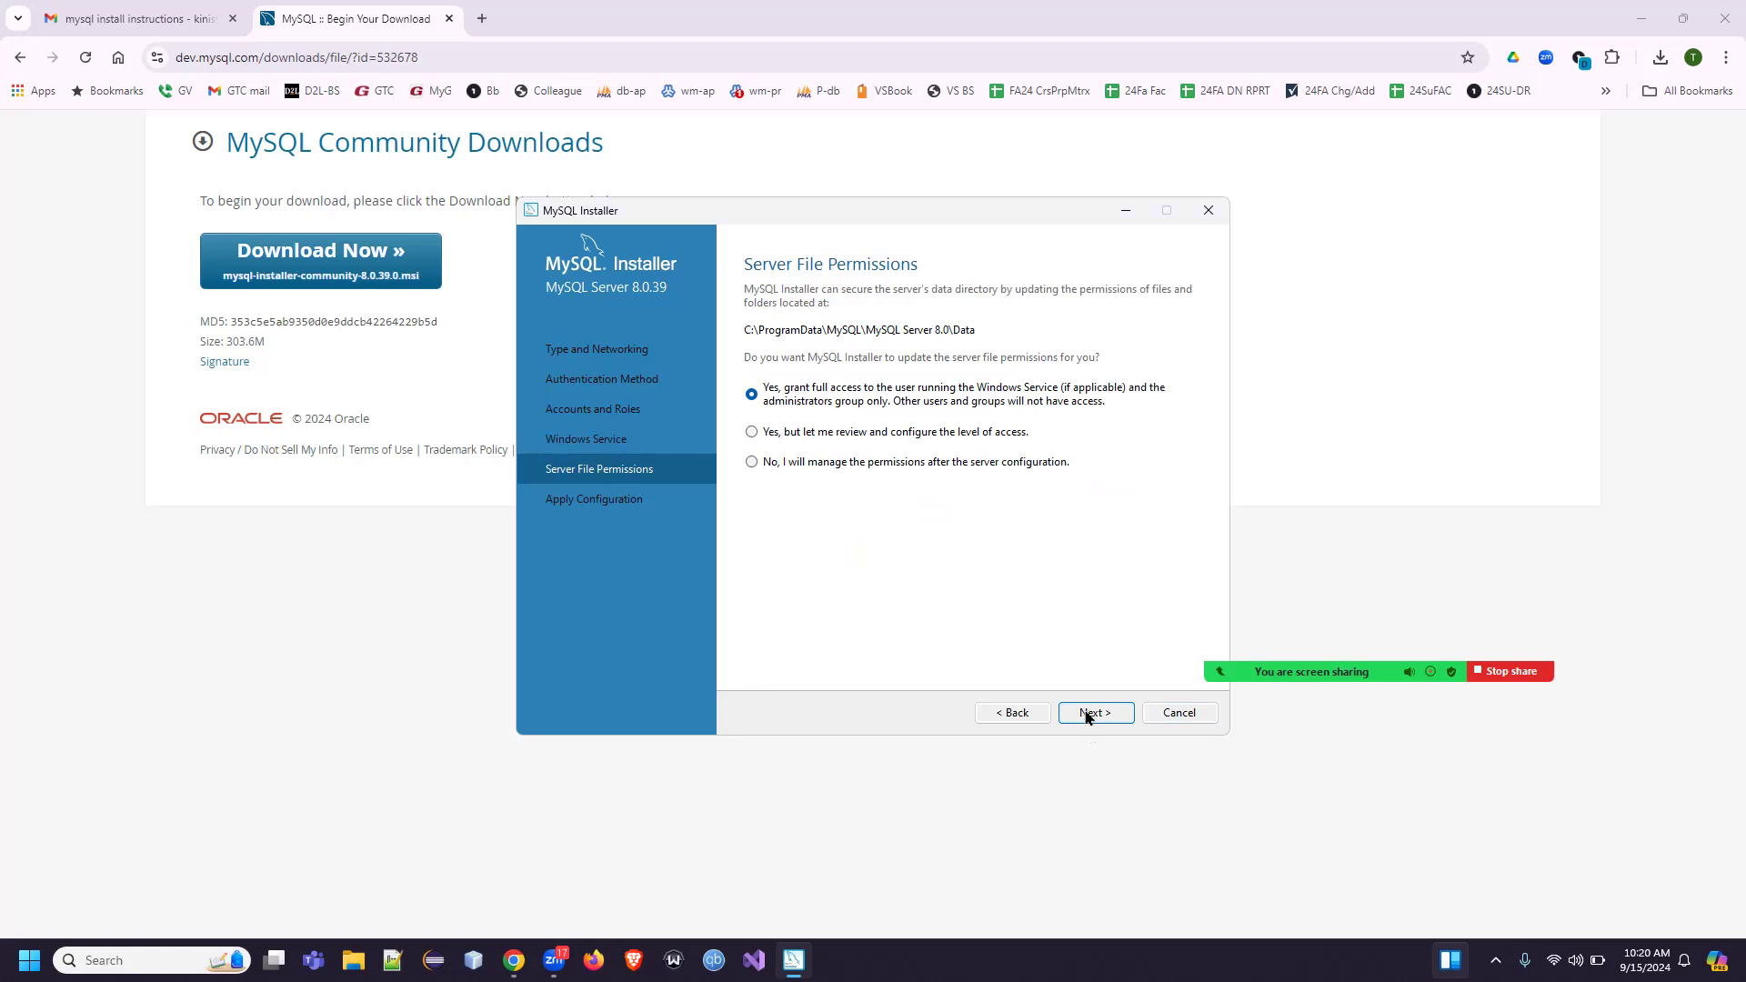
{"action": "left_click", "coordinate": [1085, 713]}
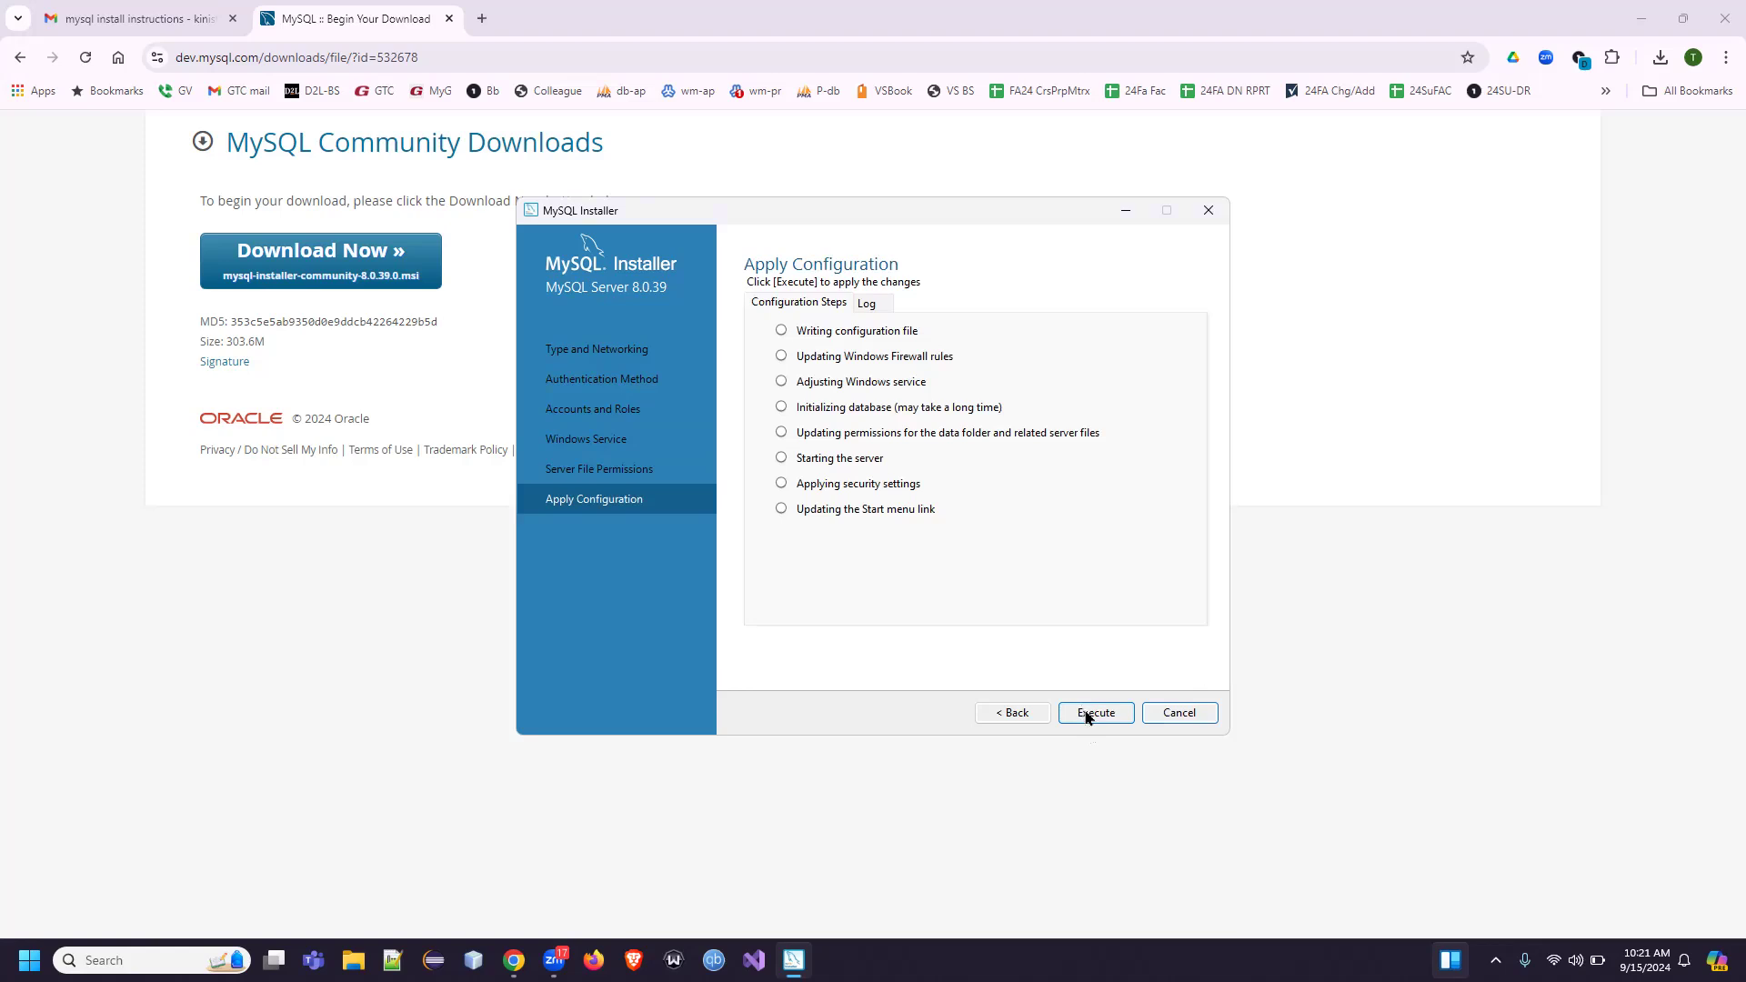
{"action": "left_click", "coordinate": [1089, 709]}
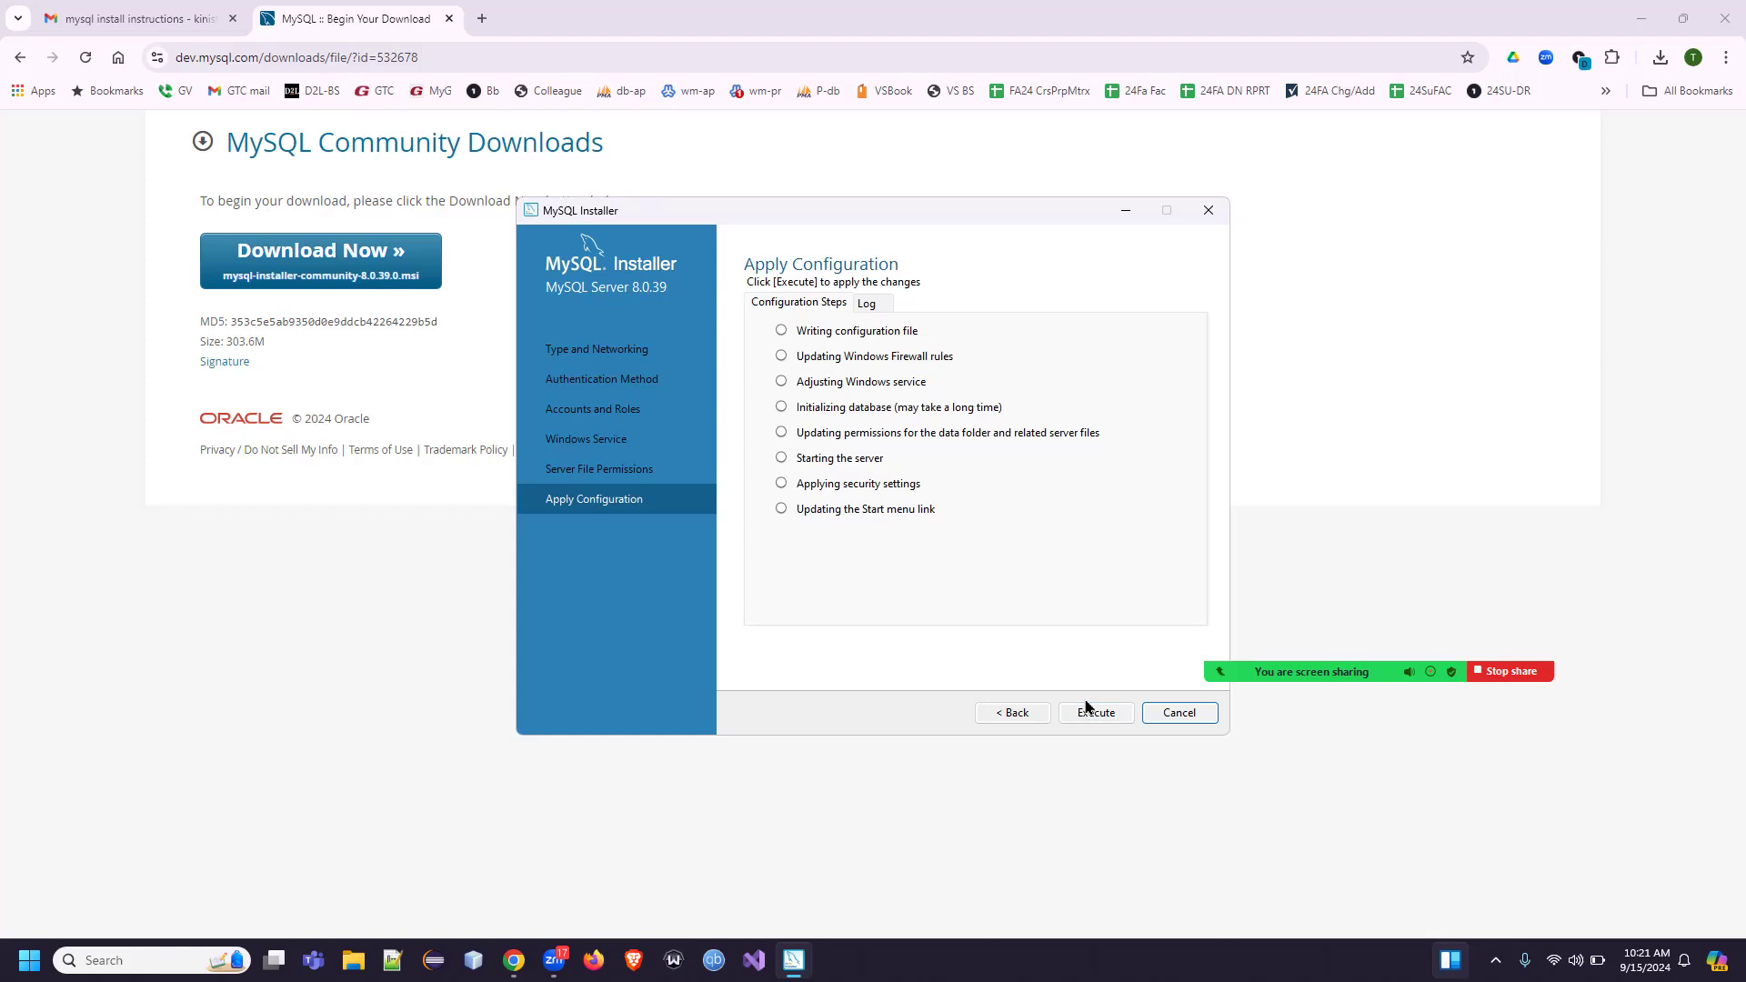
{"action": "left_click", "coordinate": [1084, 719]}
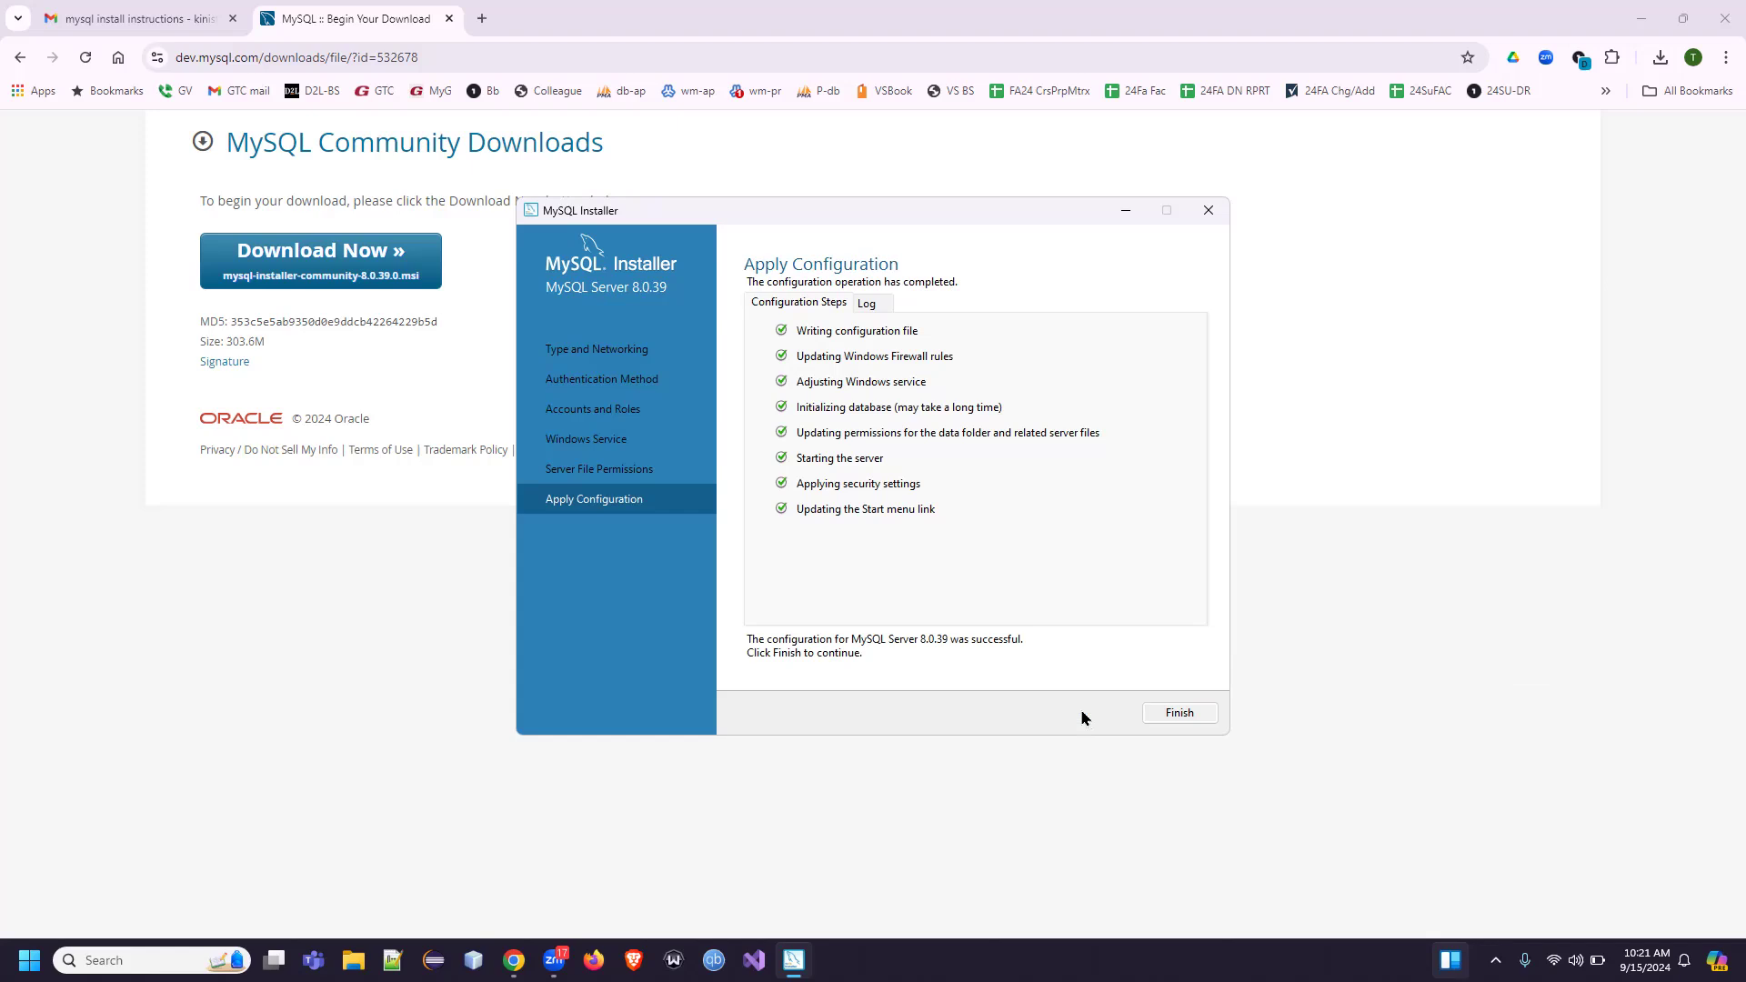
{"action": "left_click", "coordinate": [1178, 714]}
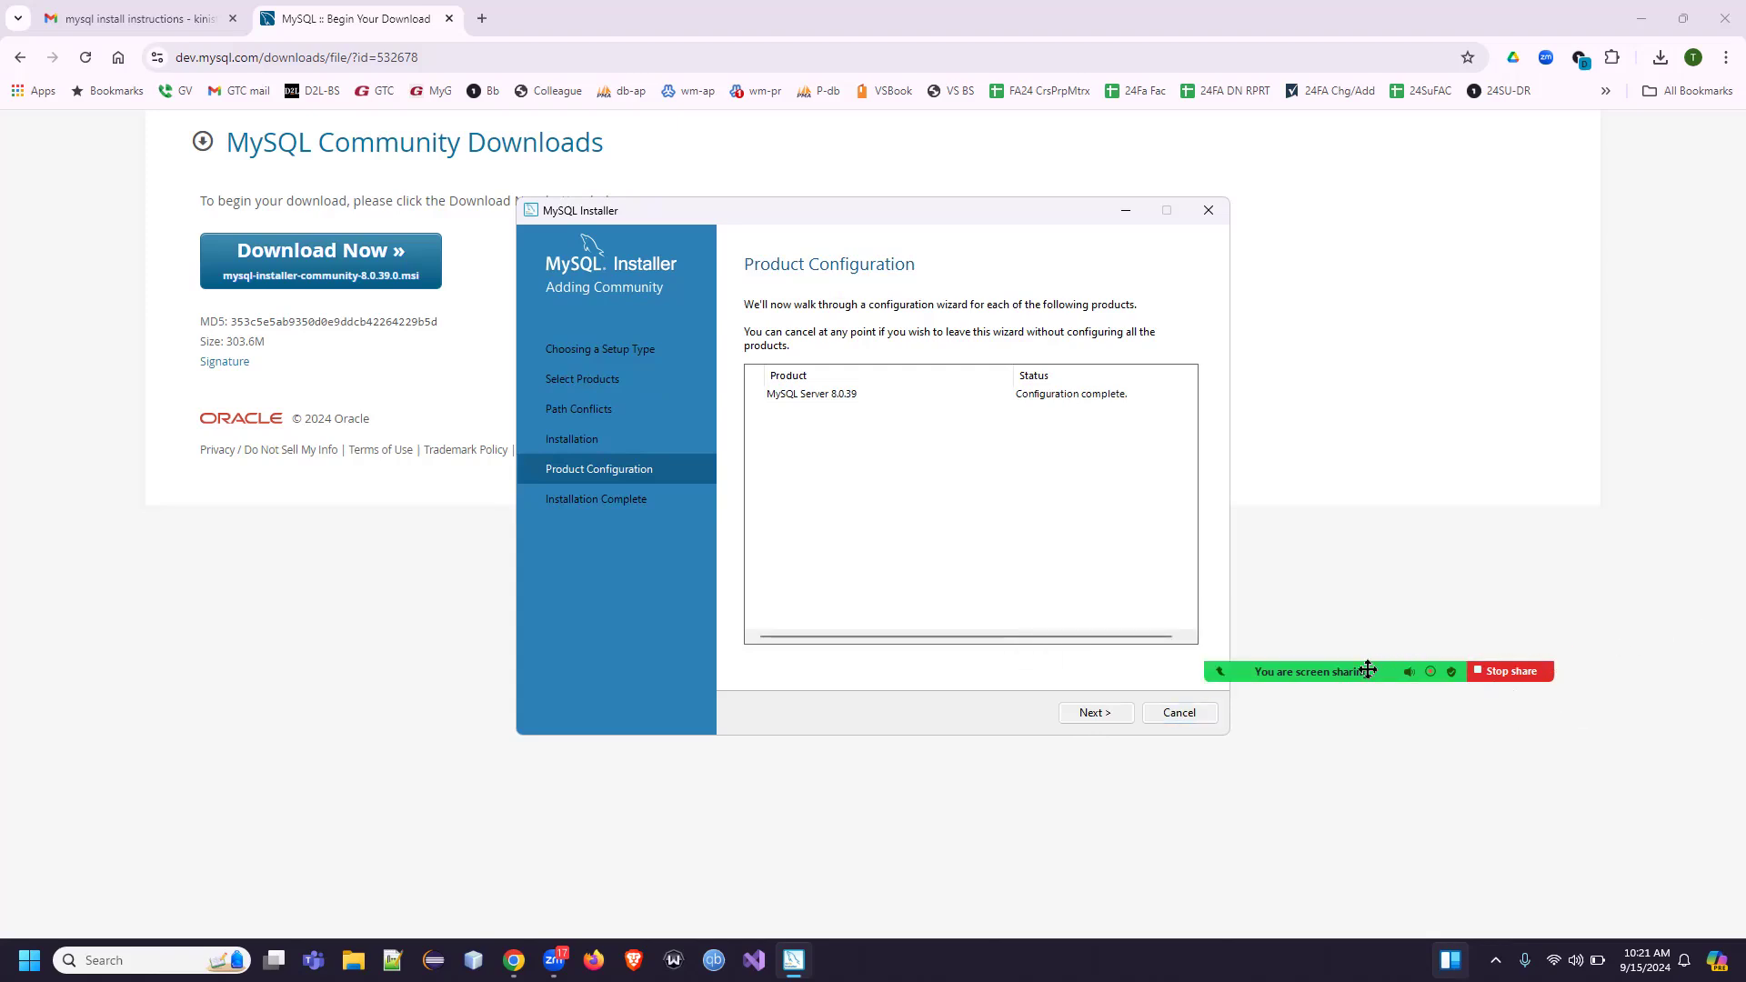
{"action": "left_click", "coordinate": [1705, 632]}
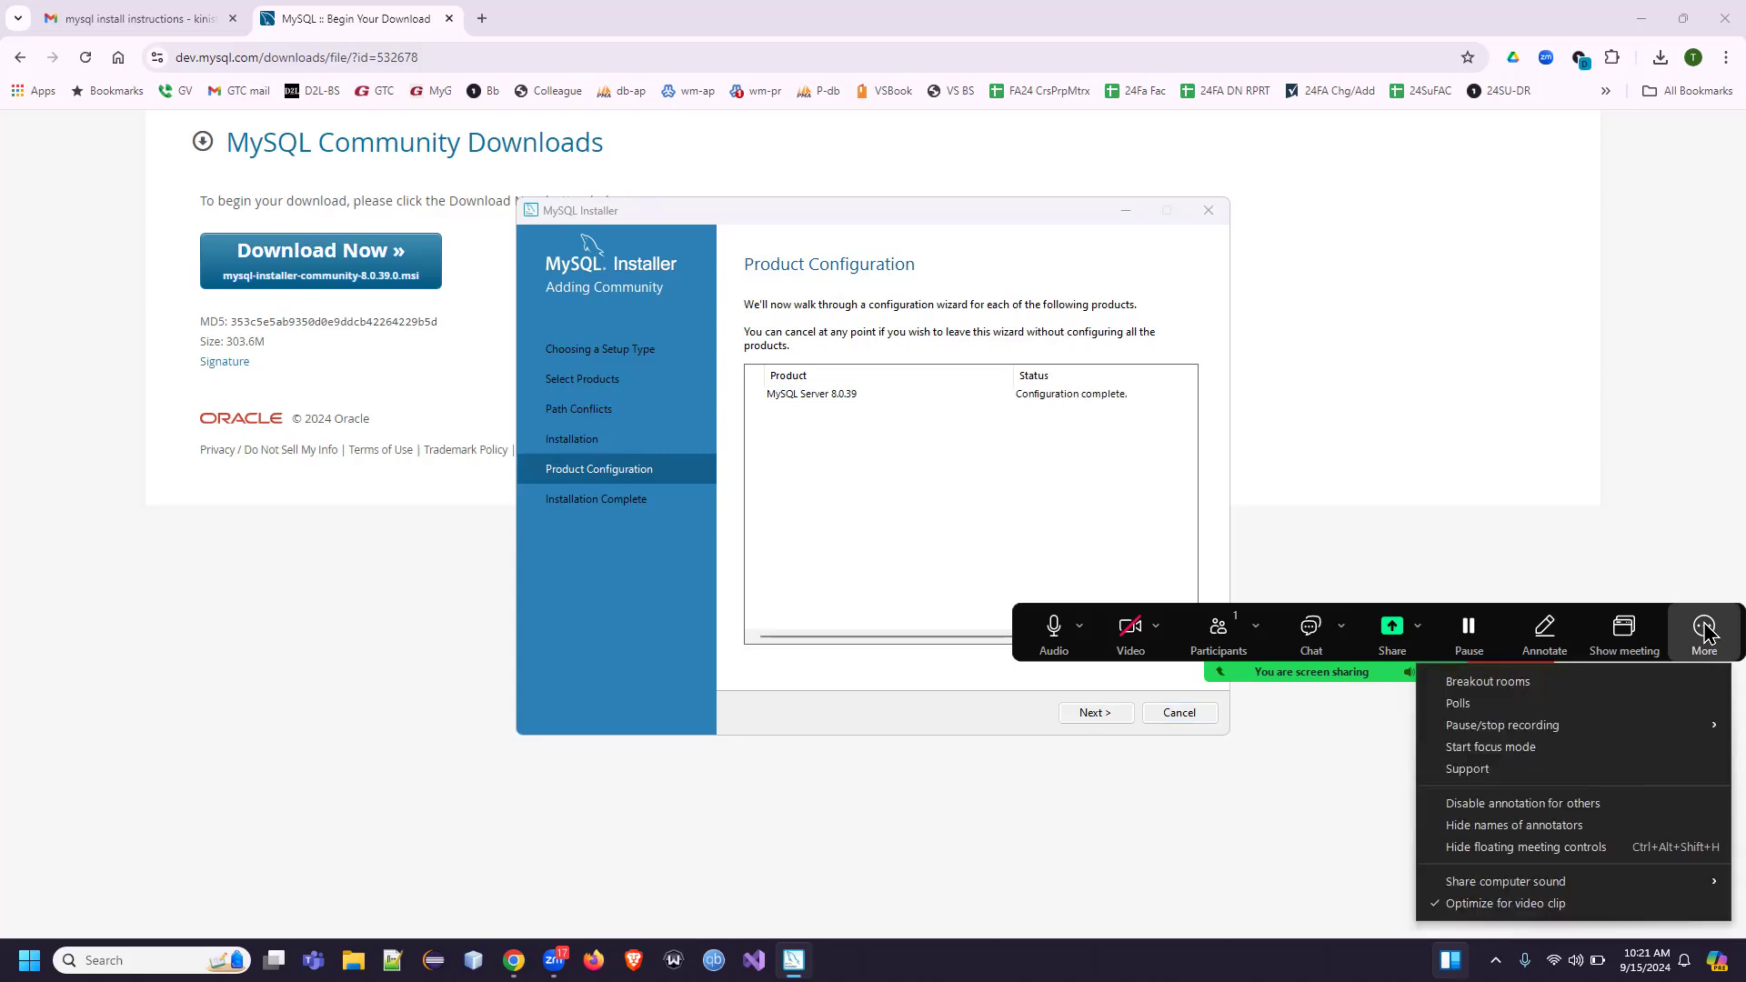
{"action": "left_click", "coordinate": [1602, 735]}
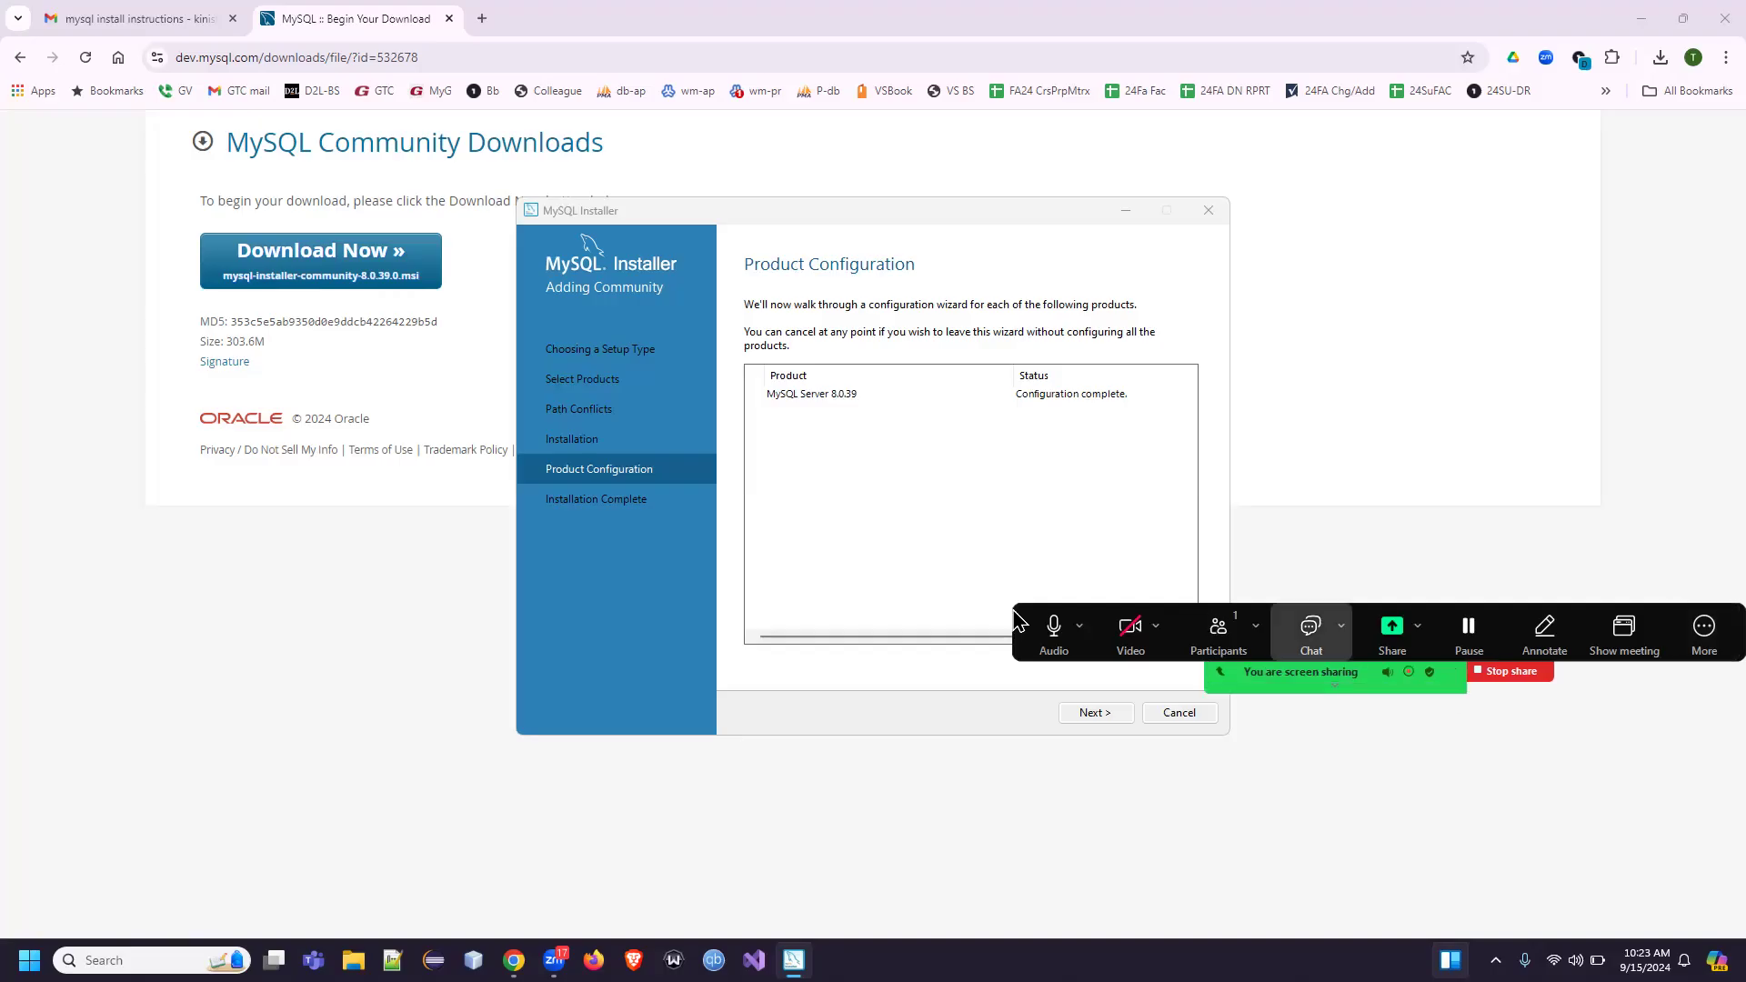
- Finish the installation with MySQL Workbench and MySQL Shell set to start after setup
{"action": "left_click", "coordinate": [1096, 717]}
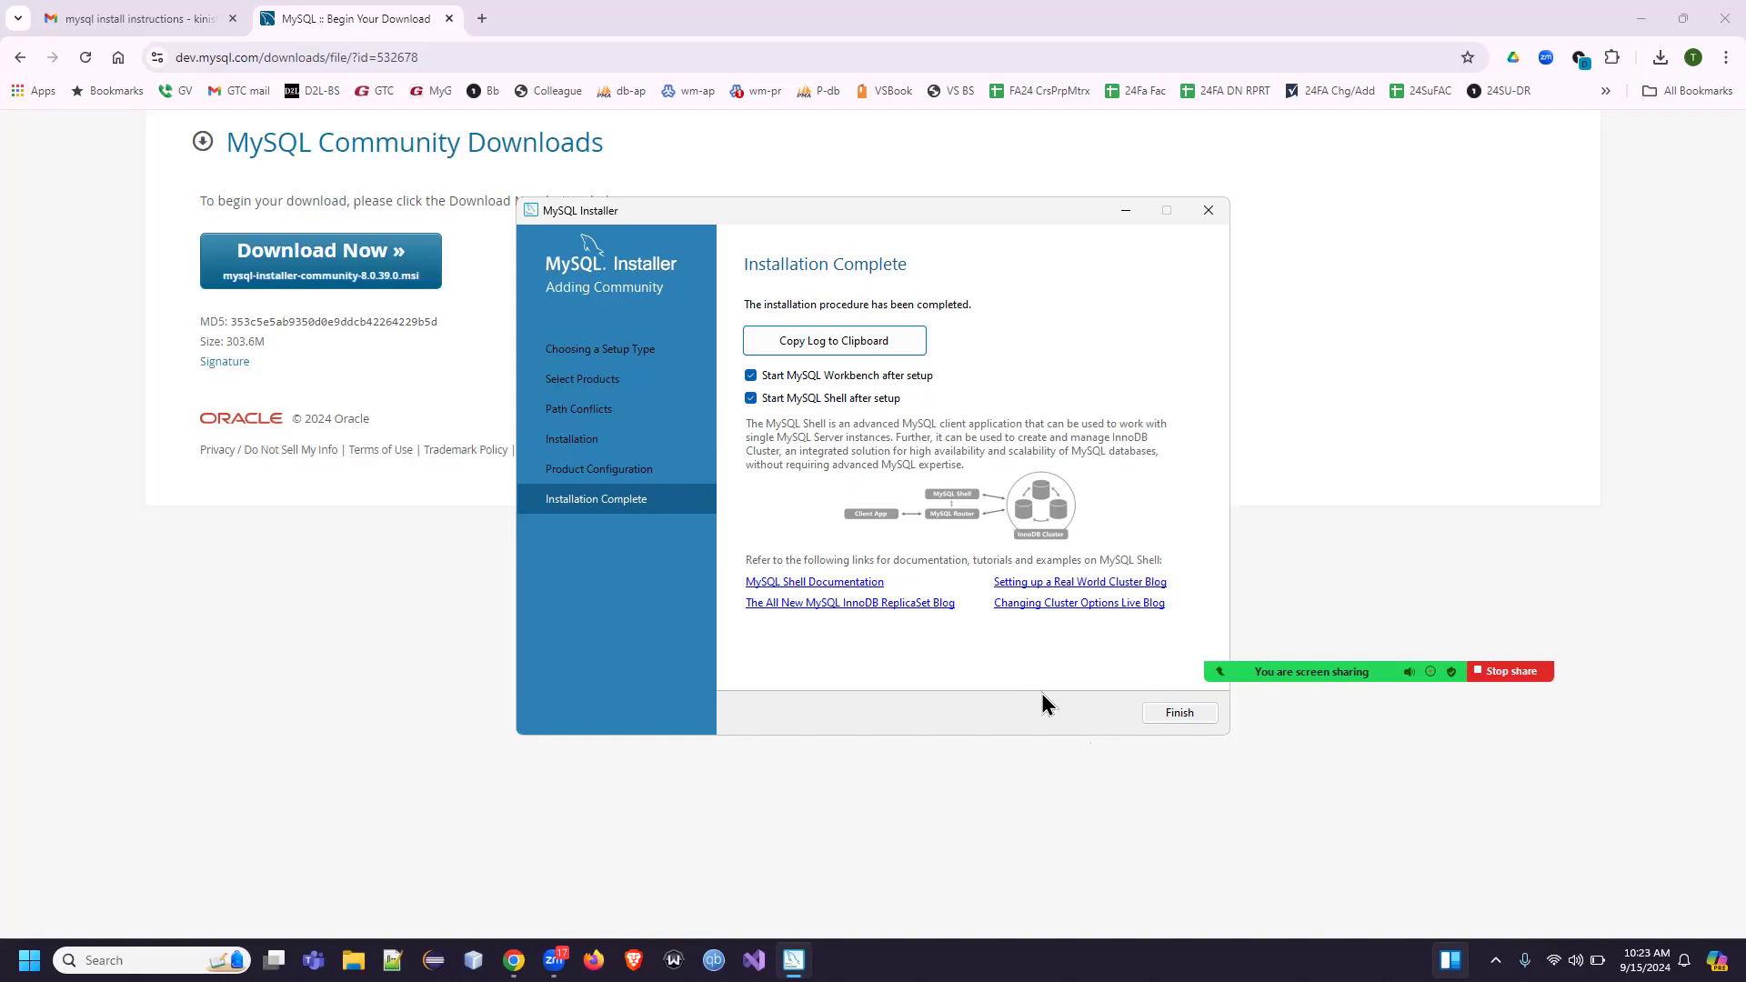
{"action": "left_click", "coordinate": [1166, 714]}
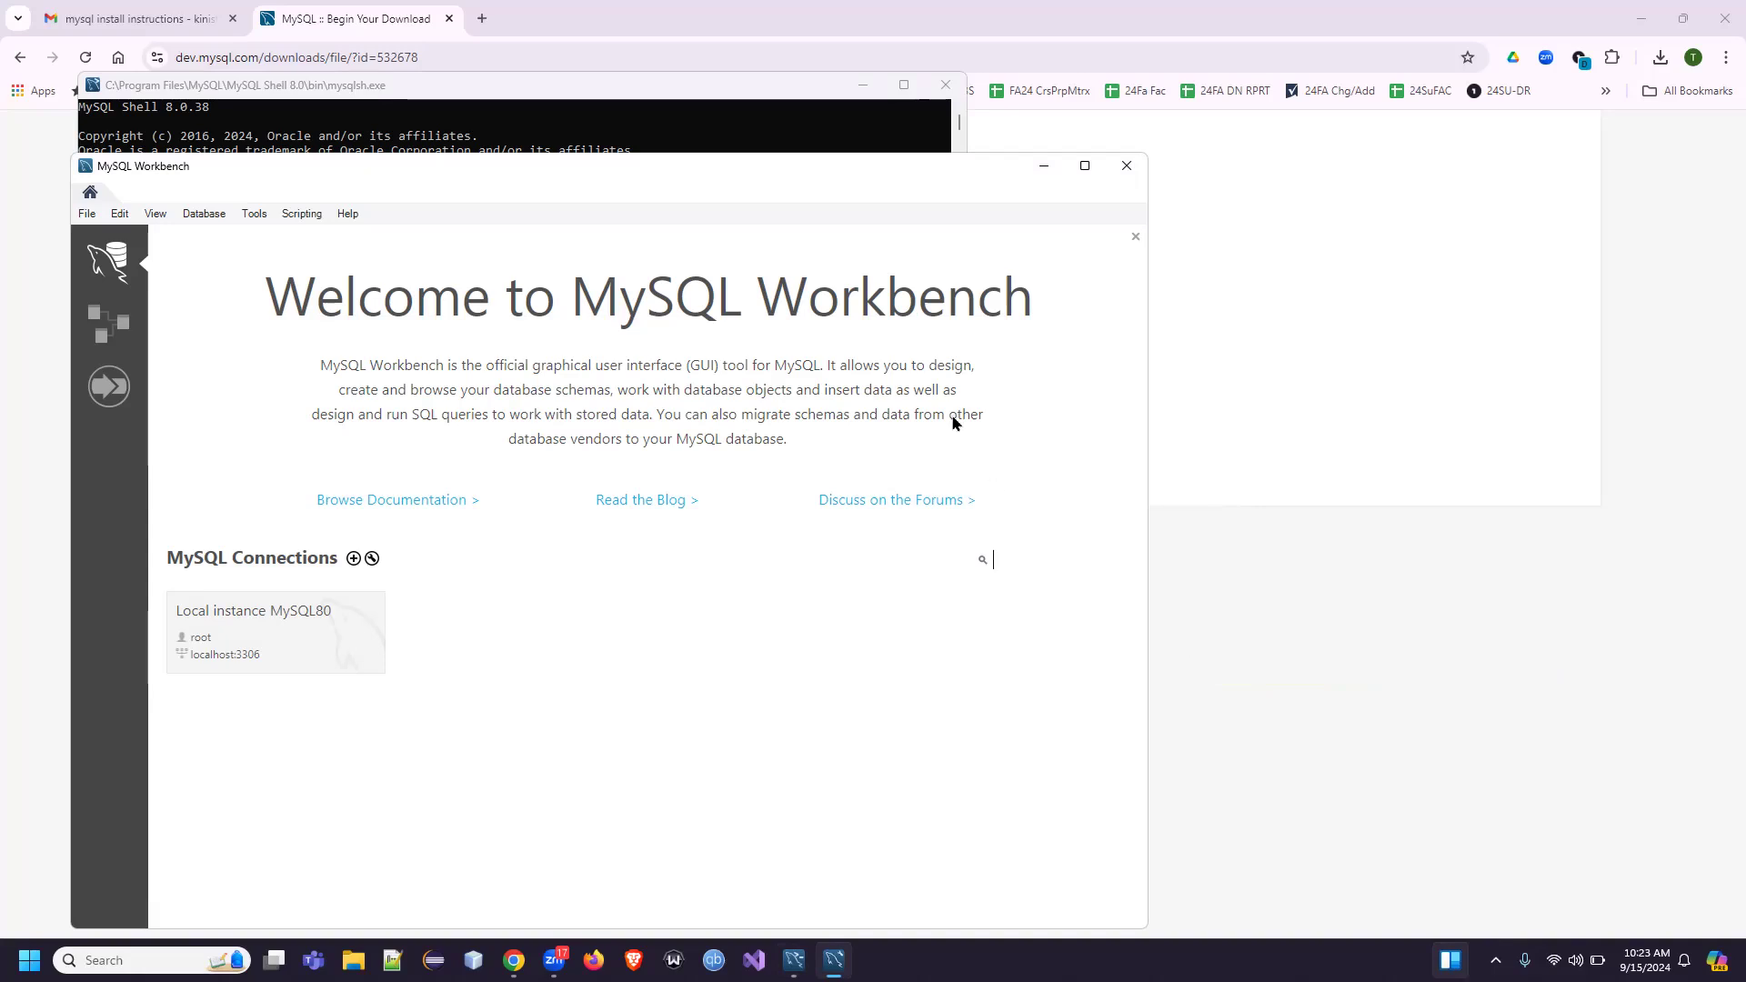
- View the MySQL Shell console window and return to the MySQL Workbench window
{"action": "left_click", "coordinate": [748, 136]}
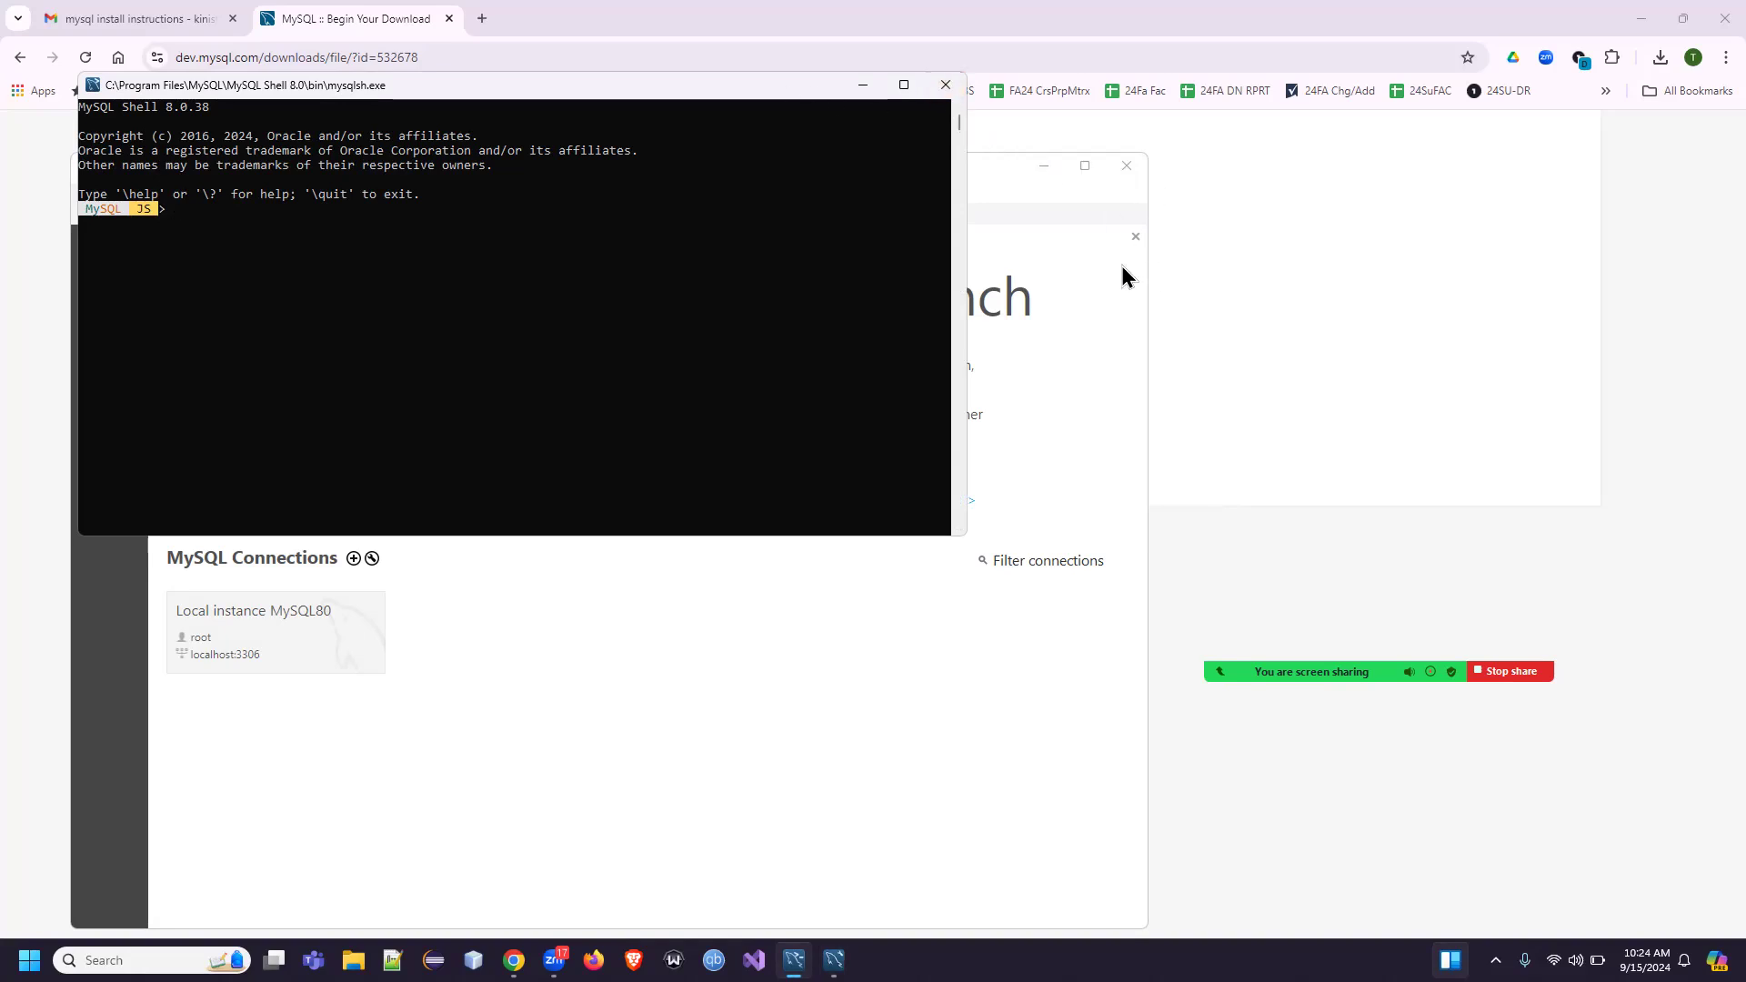
{"action": "left_click", "coordinate": [1120, 361]}
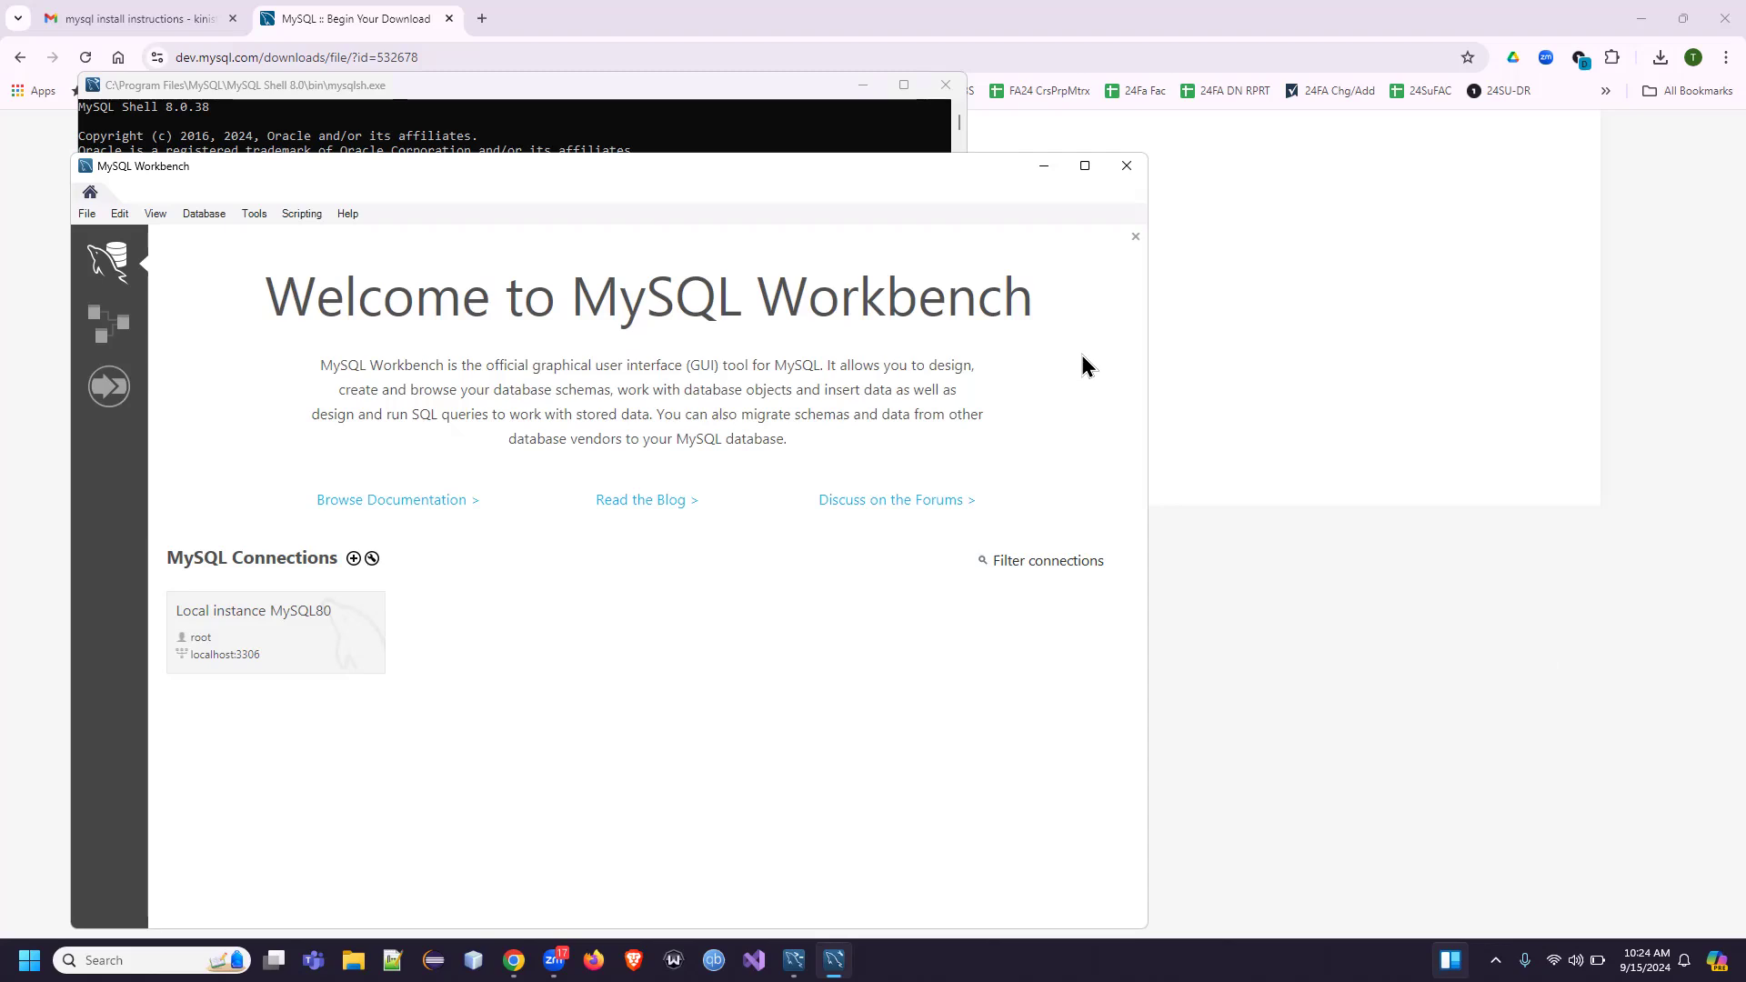
{"action": "mouse_move", "coordinate": [1346, 677]}
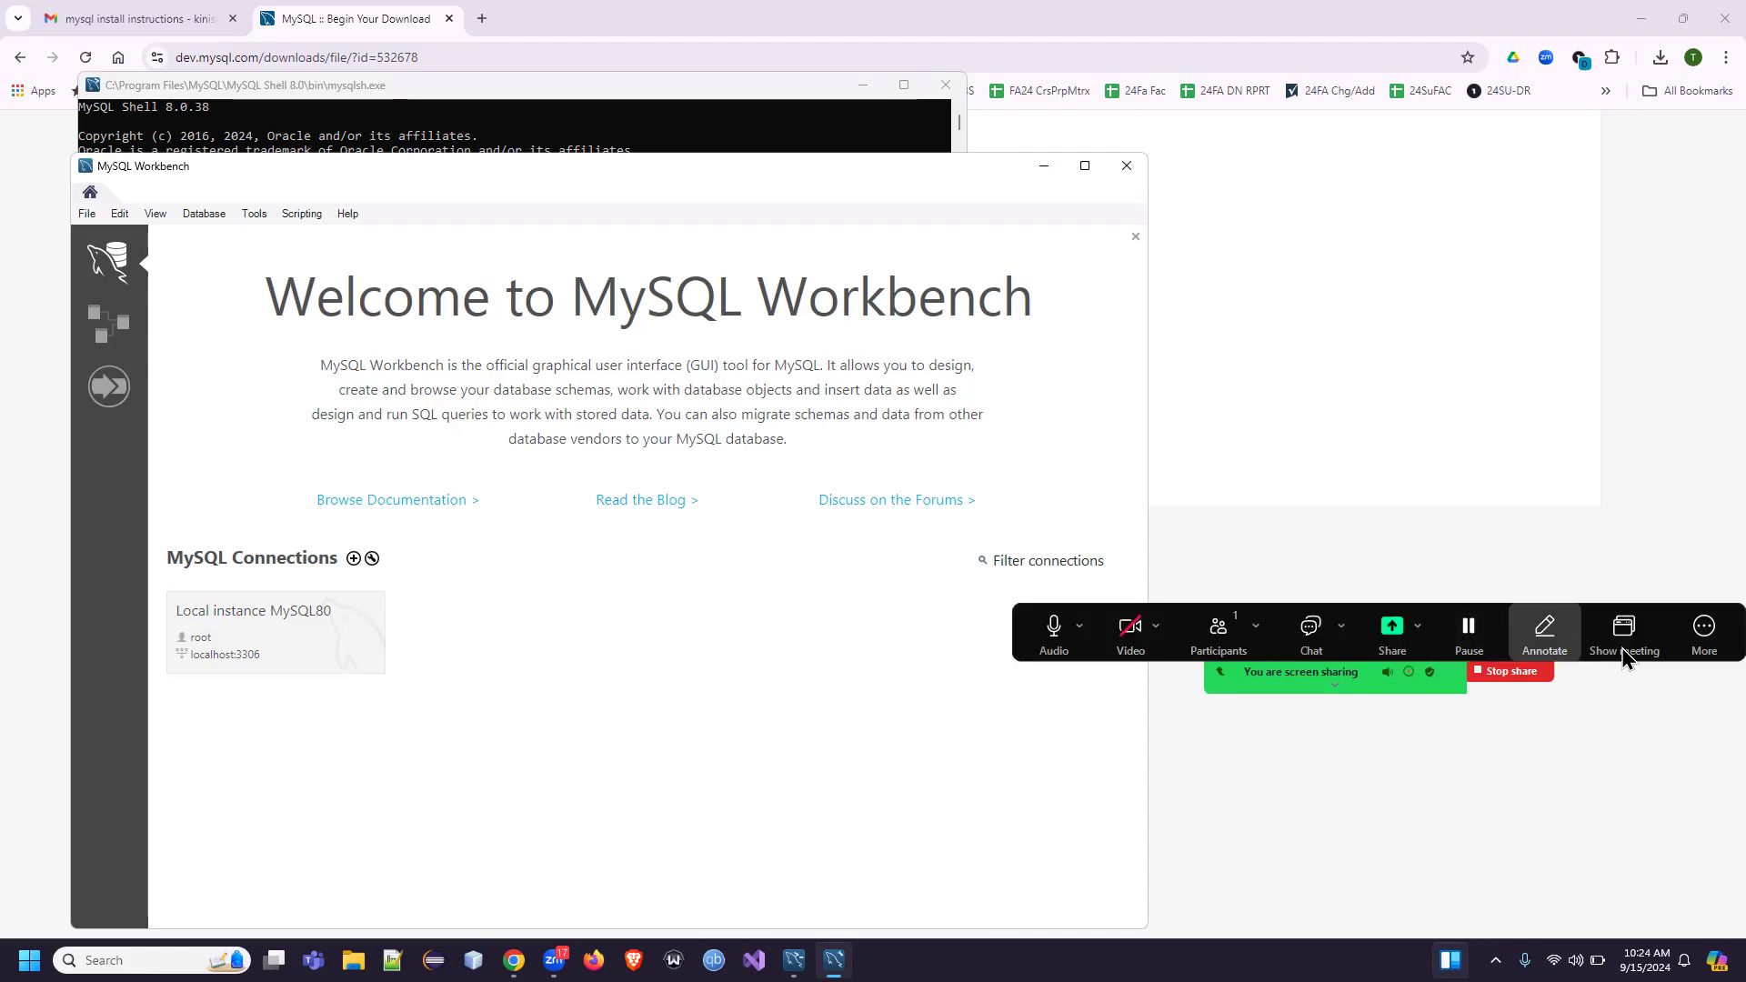